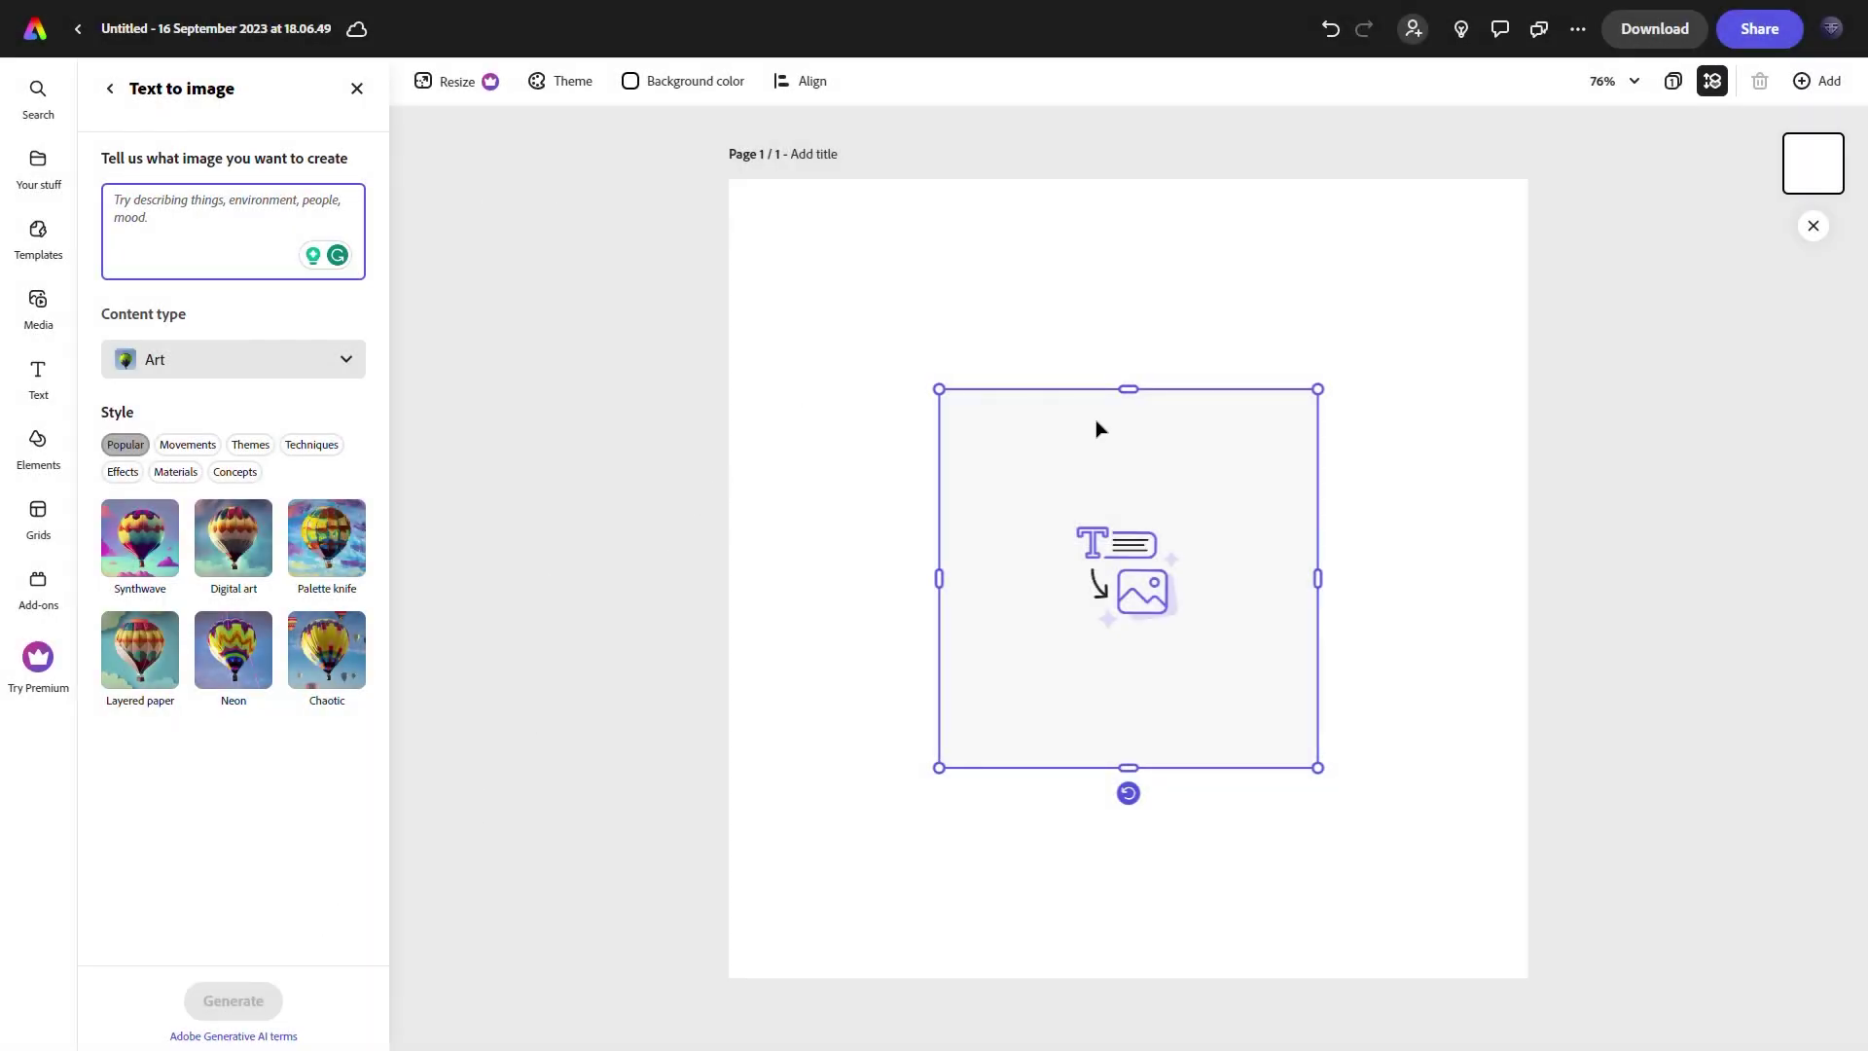
Delete the empty text-to-image placeholder frame from the page.
key(Delete)
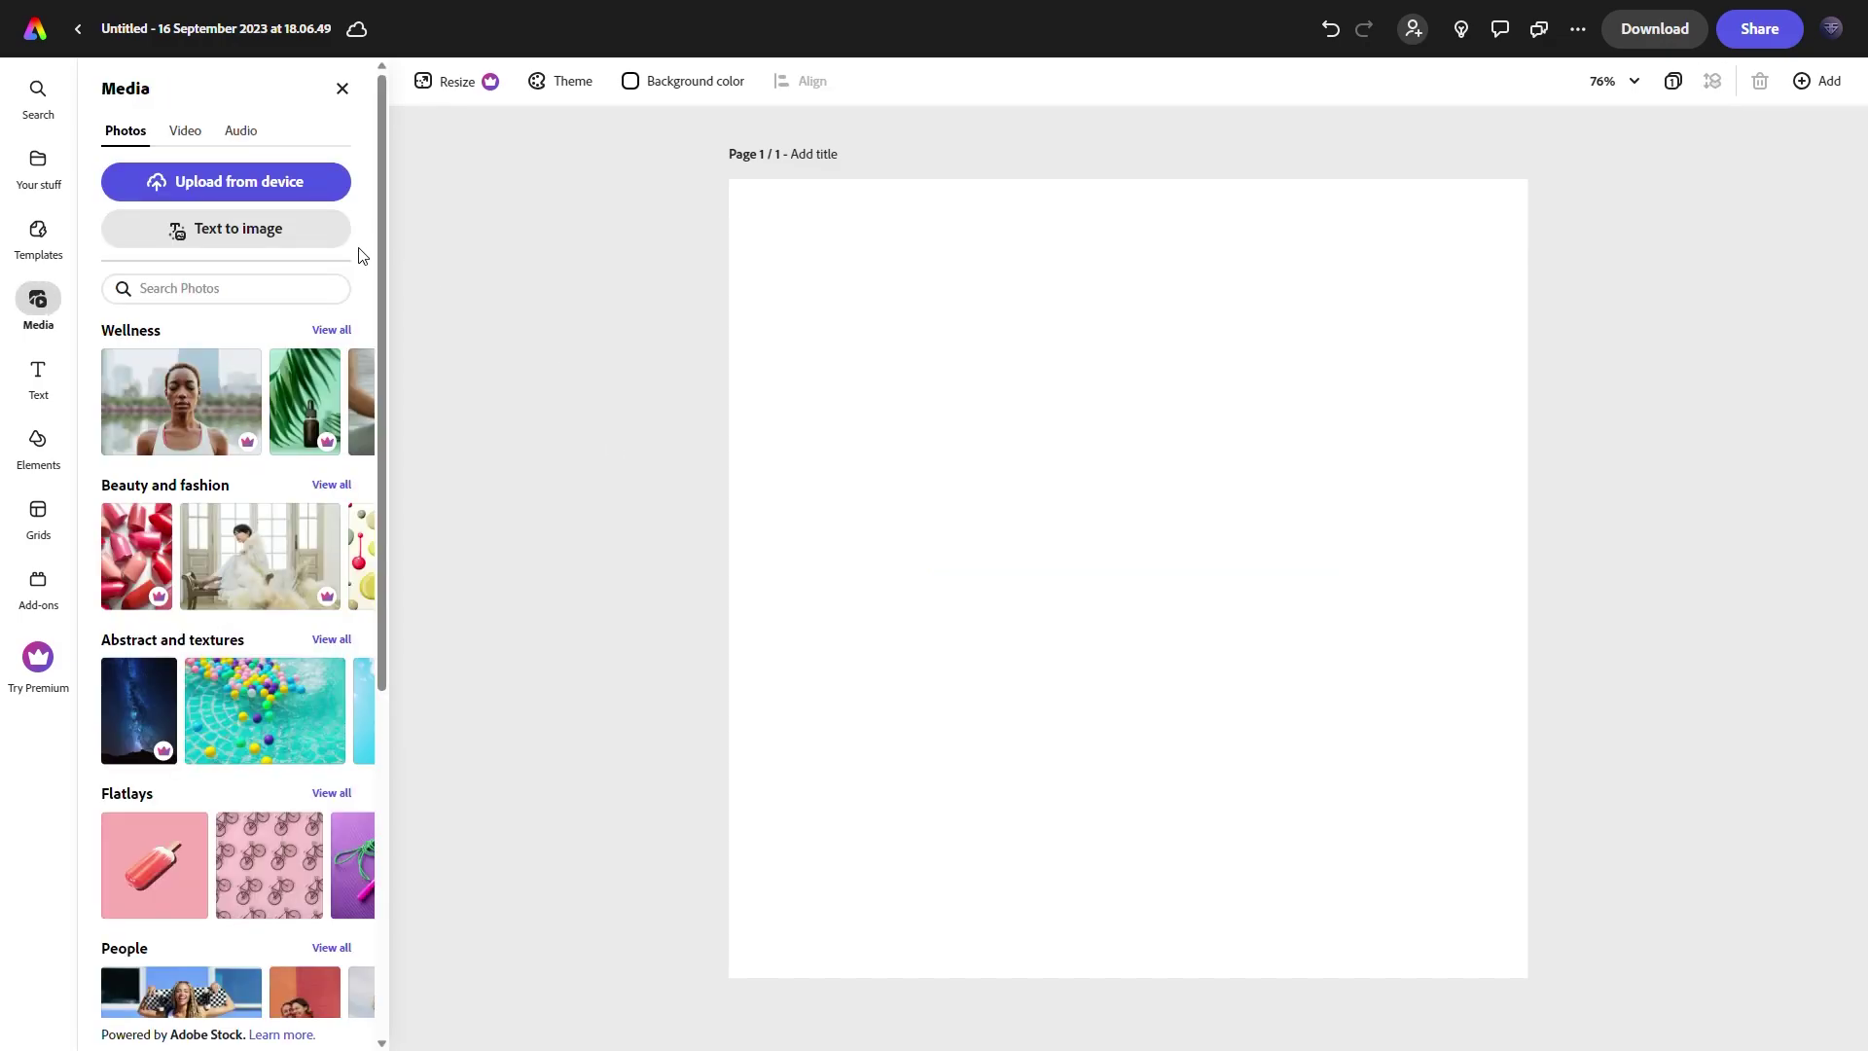
Generate a square Photo-type image from the dog prompt and keep the result on the page.
mouse_move(309, 238)
click(277, 310)
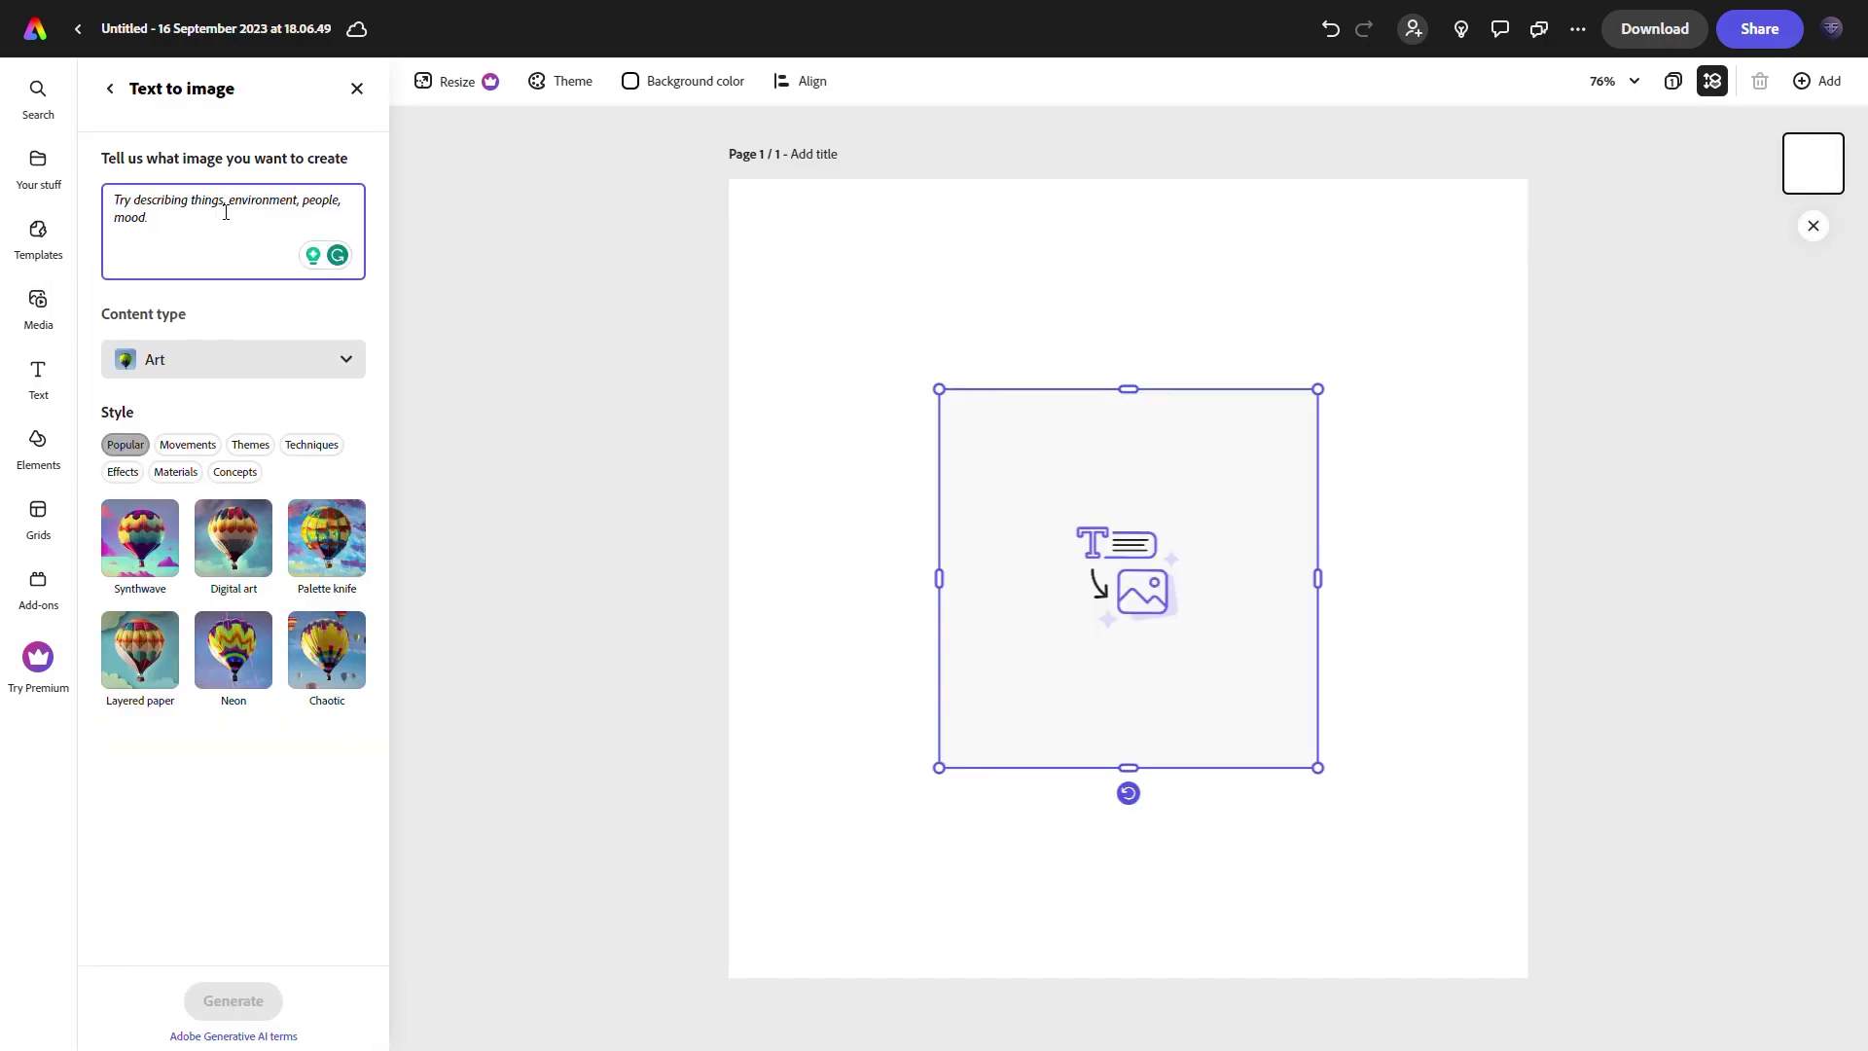
text(a dog in a colorful room)
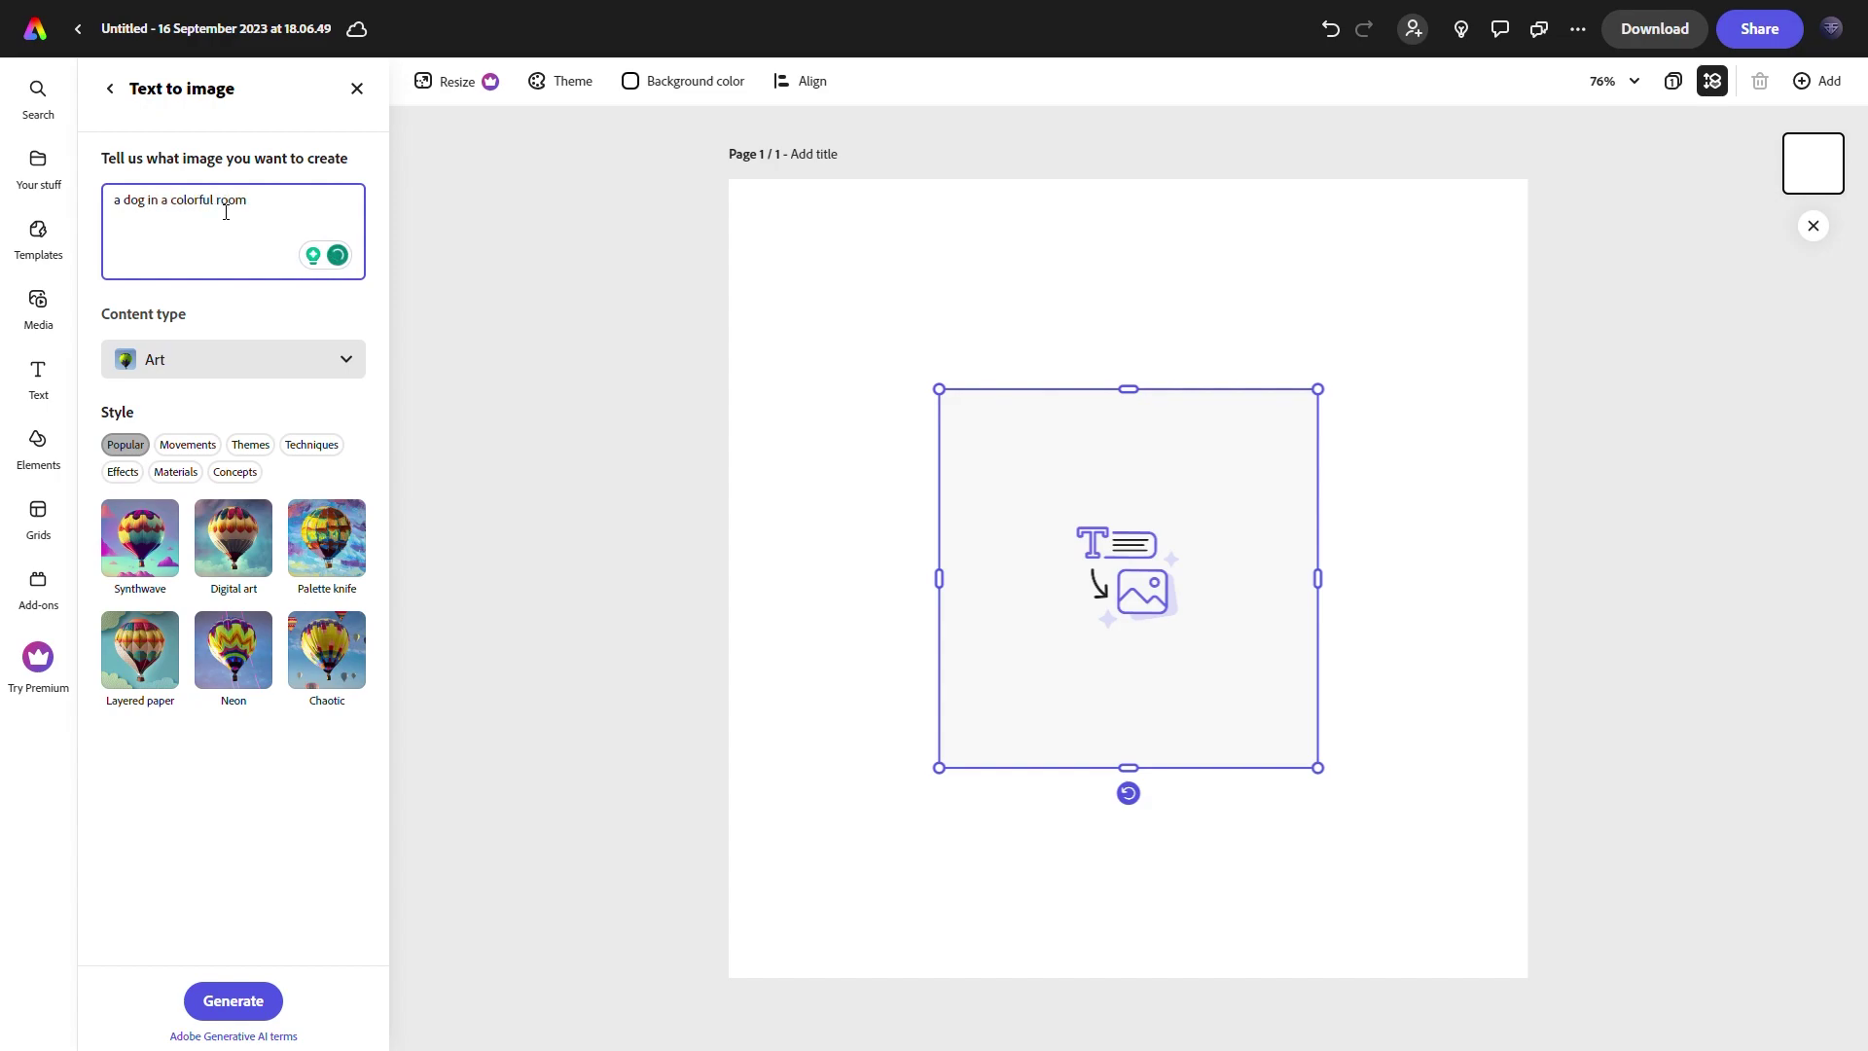
click(233, 359)
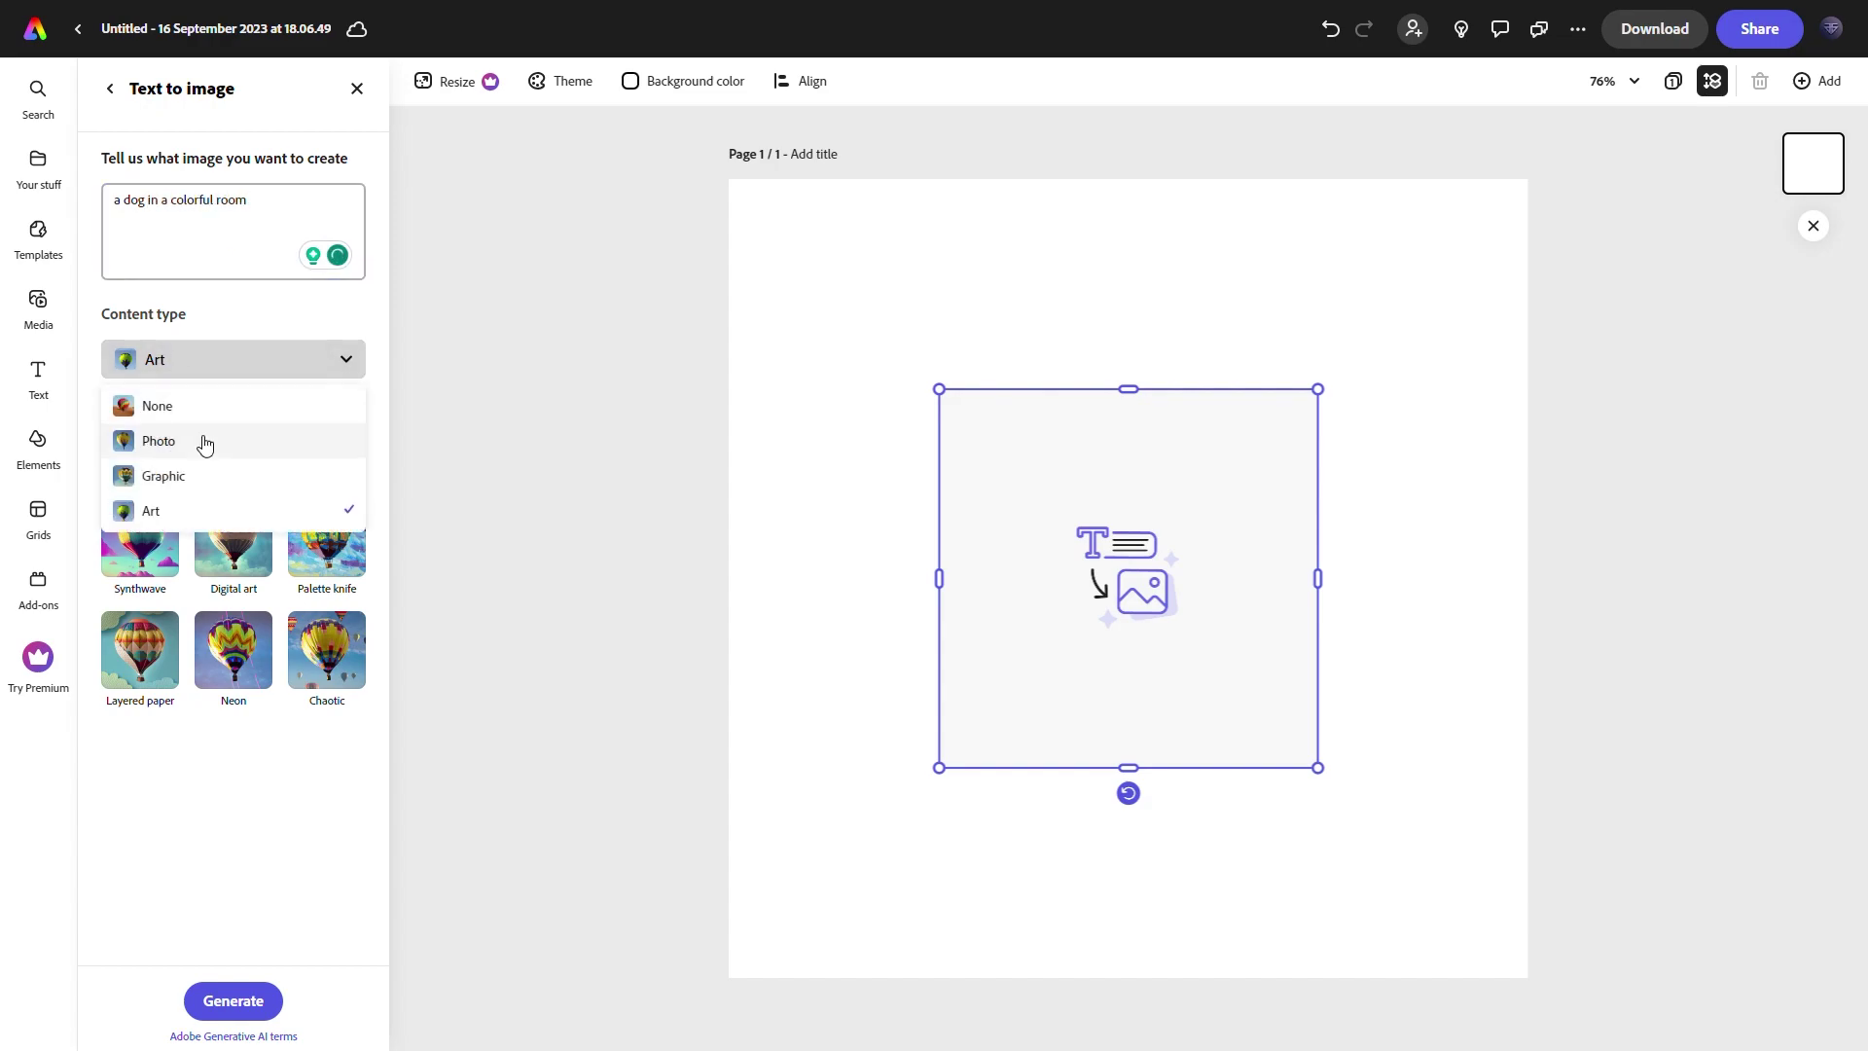
click(200, 440)
click(248, 1010)
click(559, 636)
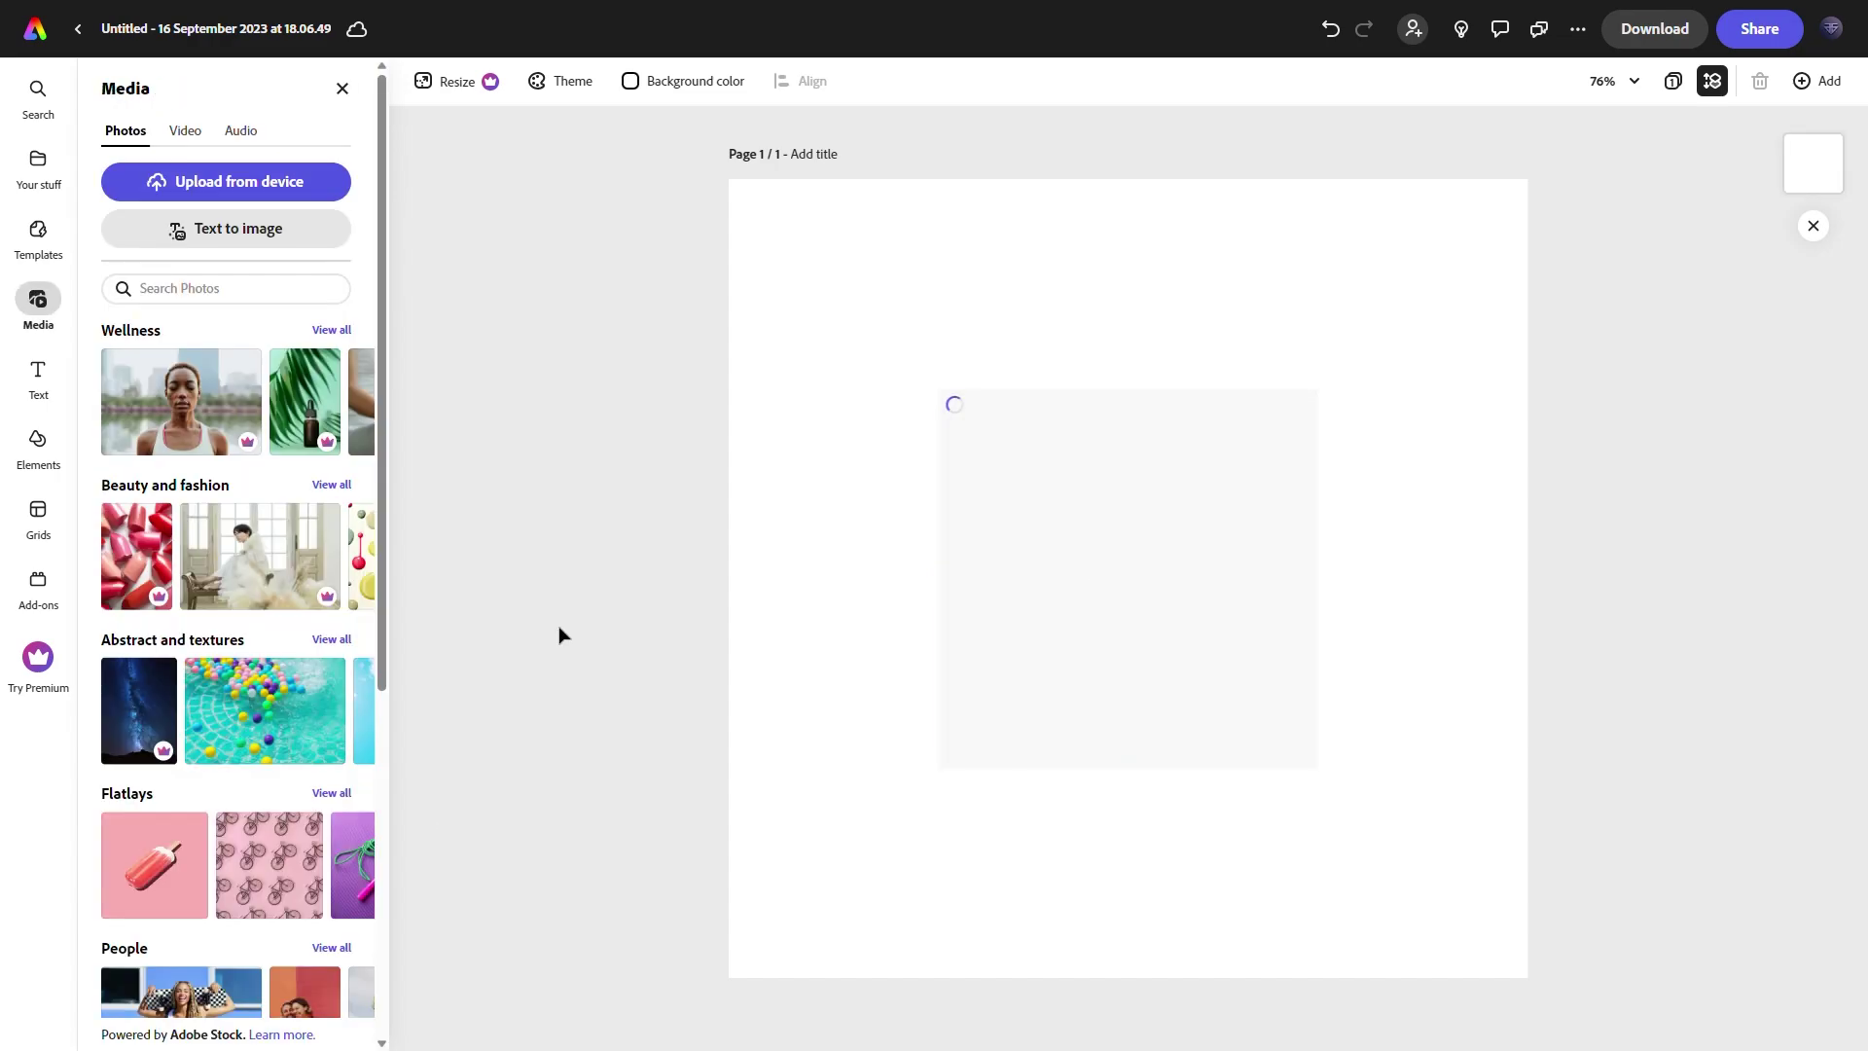
right_click(559, 635)
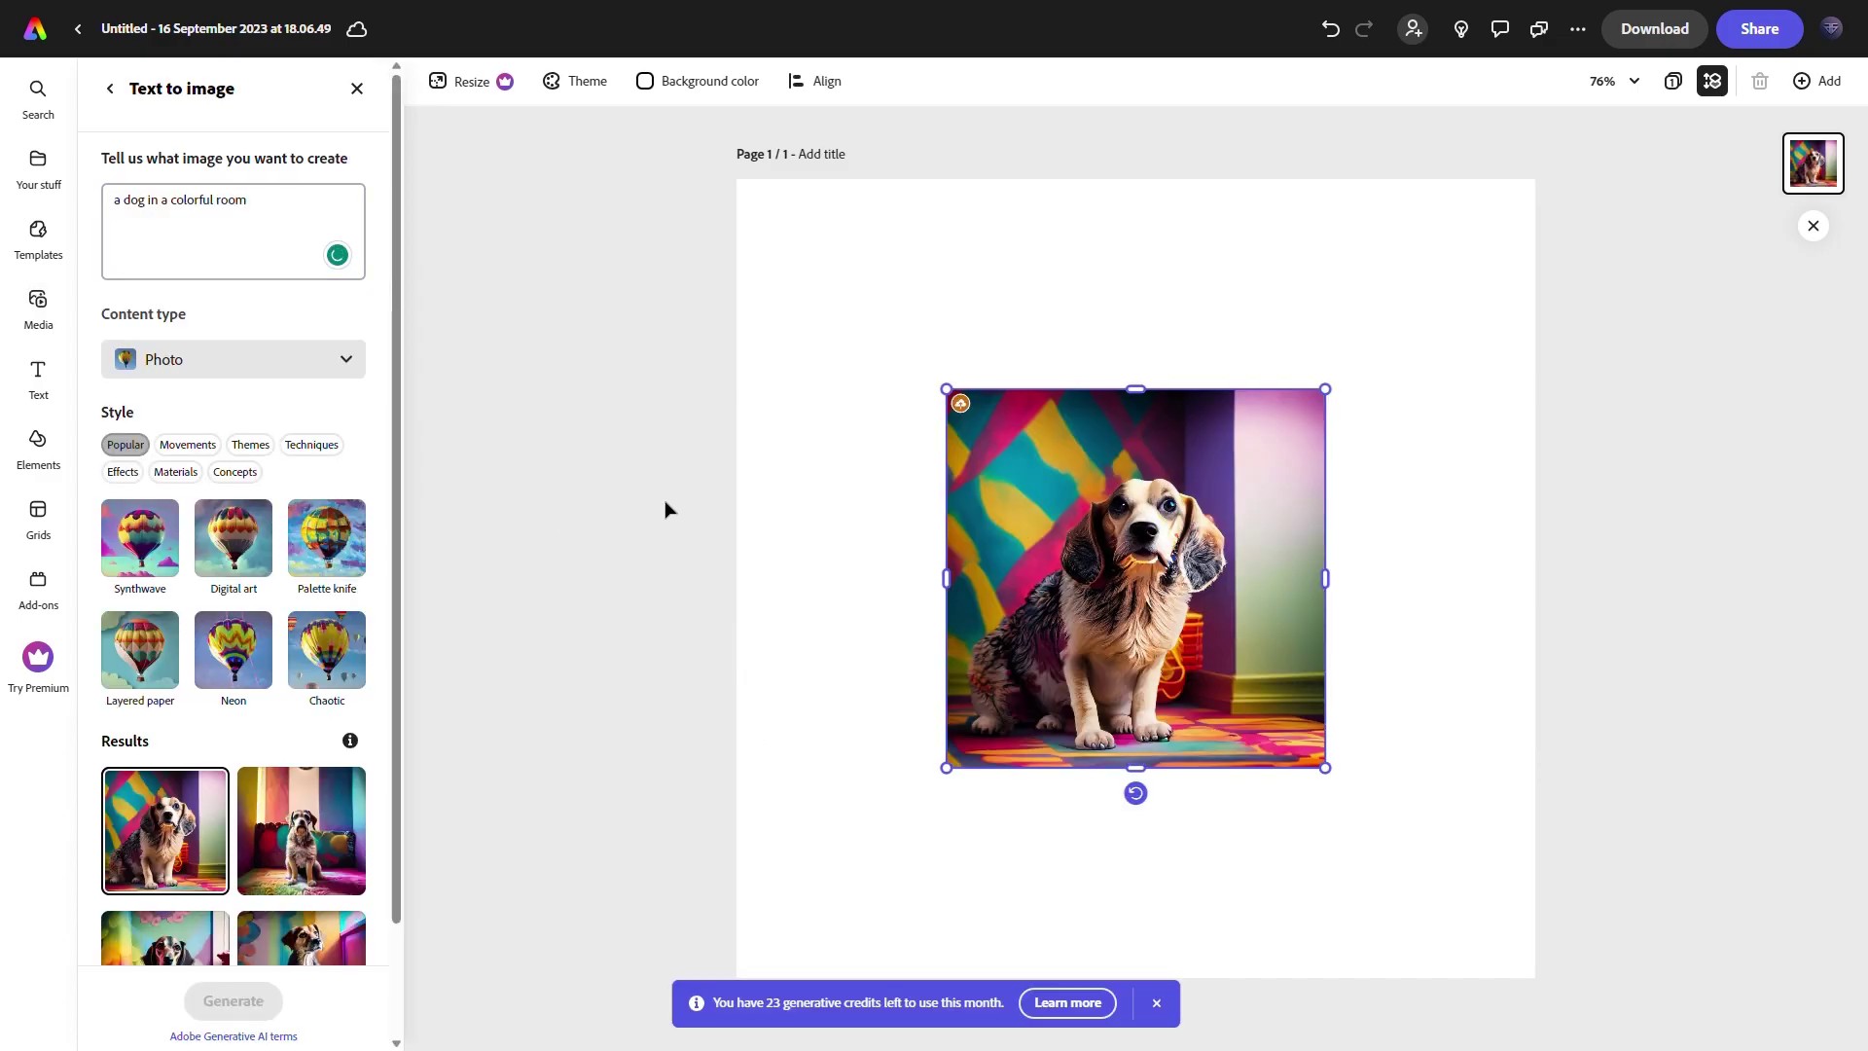
scroll(292, 730, down, 2)
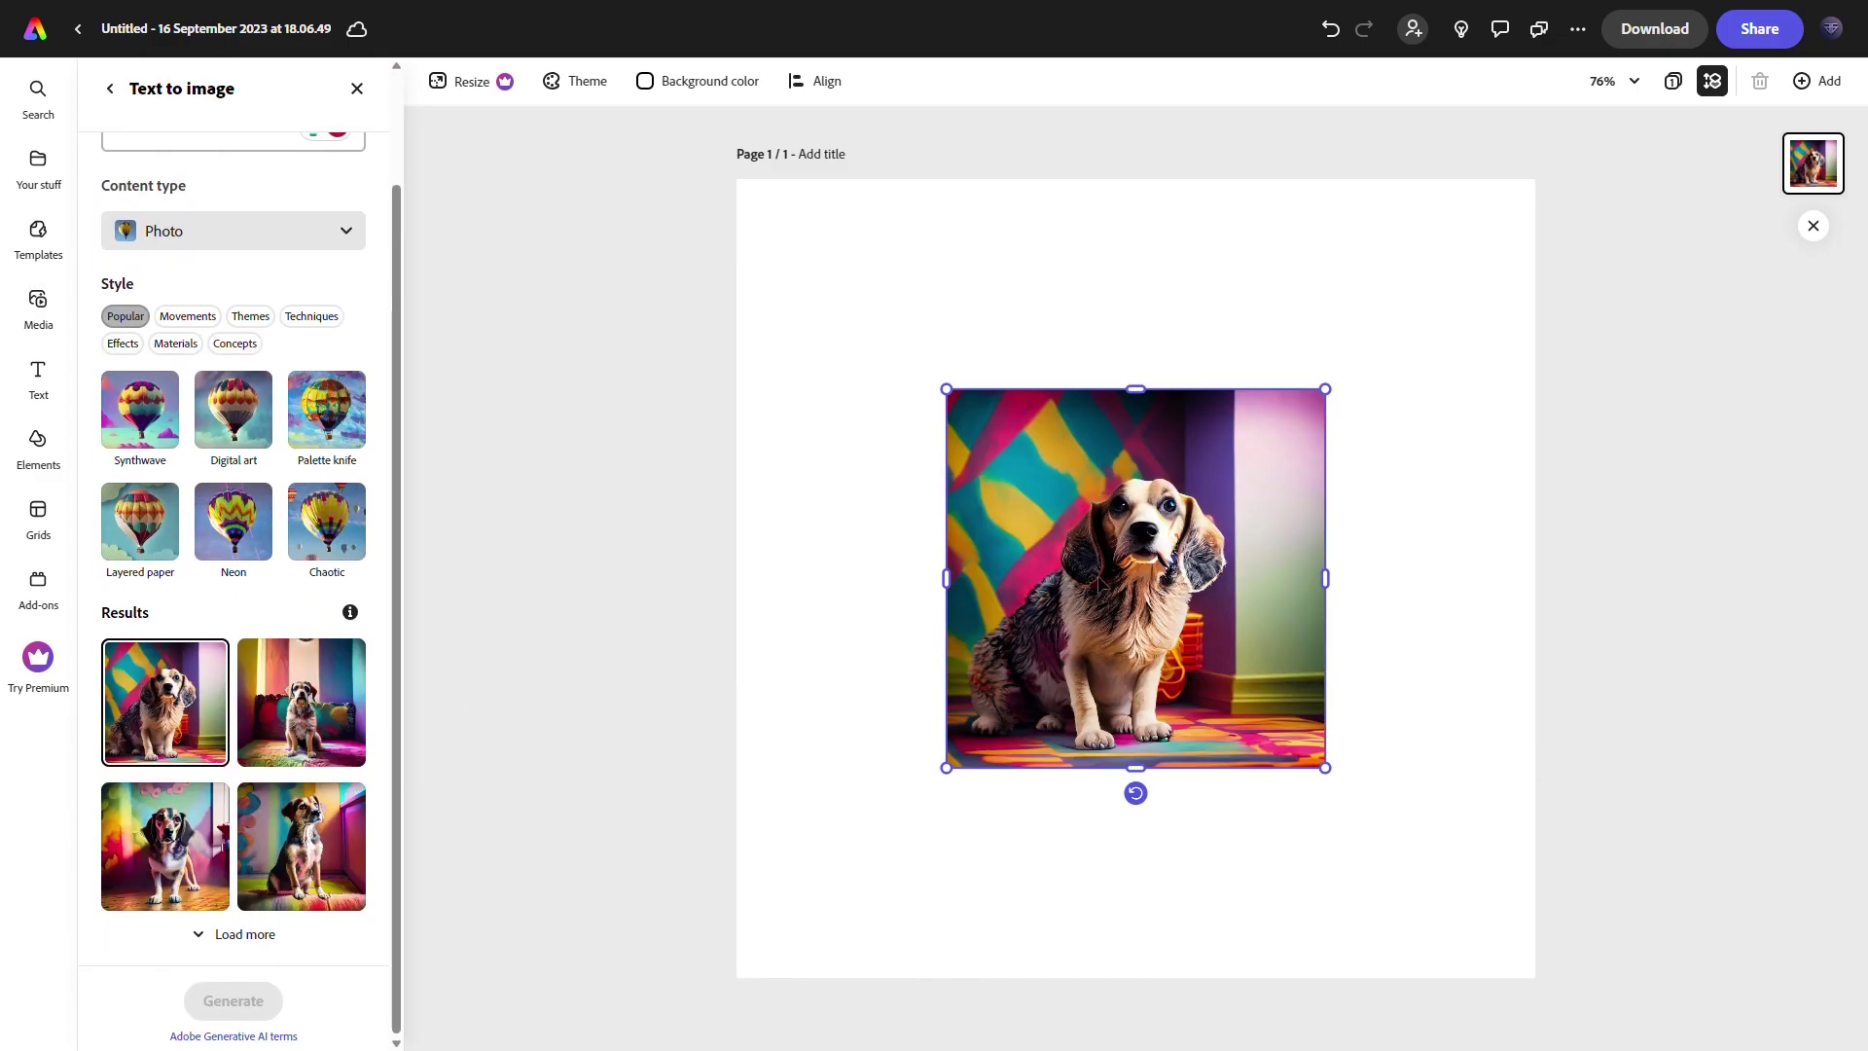
click(681, 605)
Shrink the dog image and make a duplicate of it.
drag(1148, 554, 1067, 508)
key(ctrl+z)
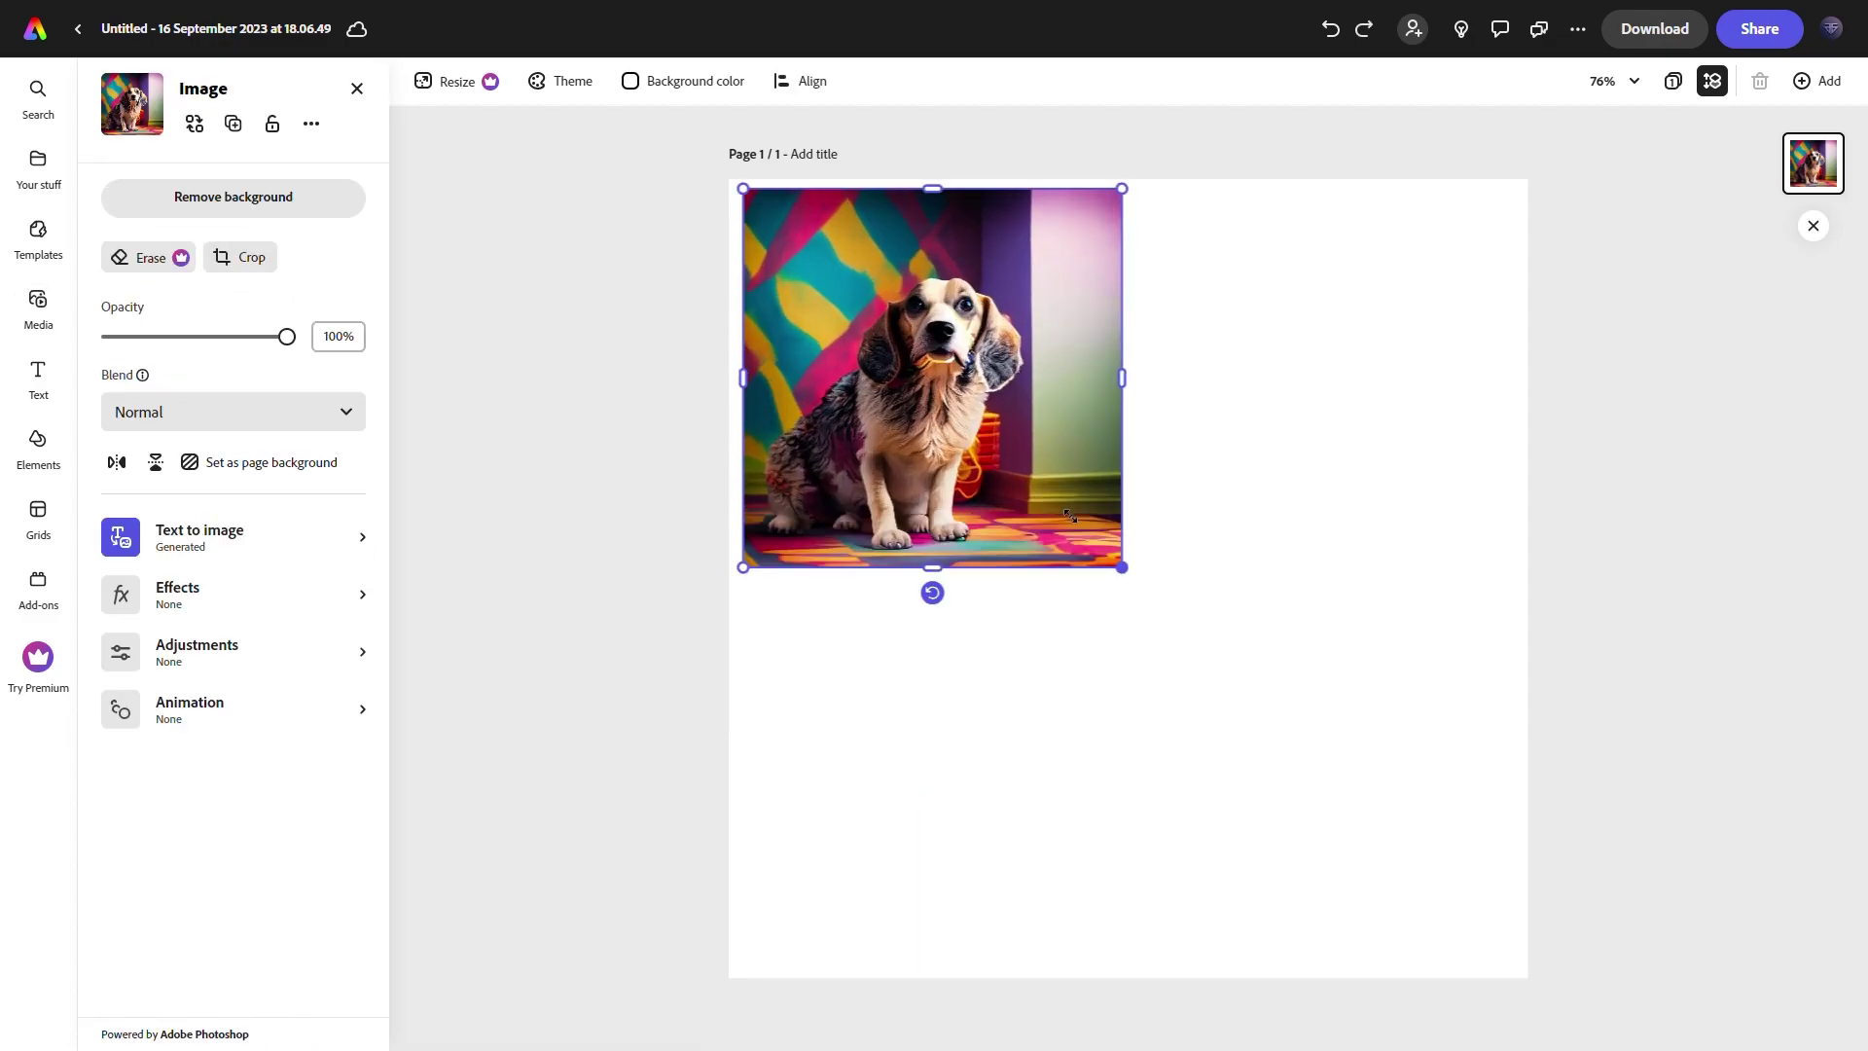
drag(1118, 568, 1043, 483)
key(ctrl+d)
click(754, 574)
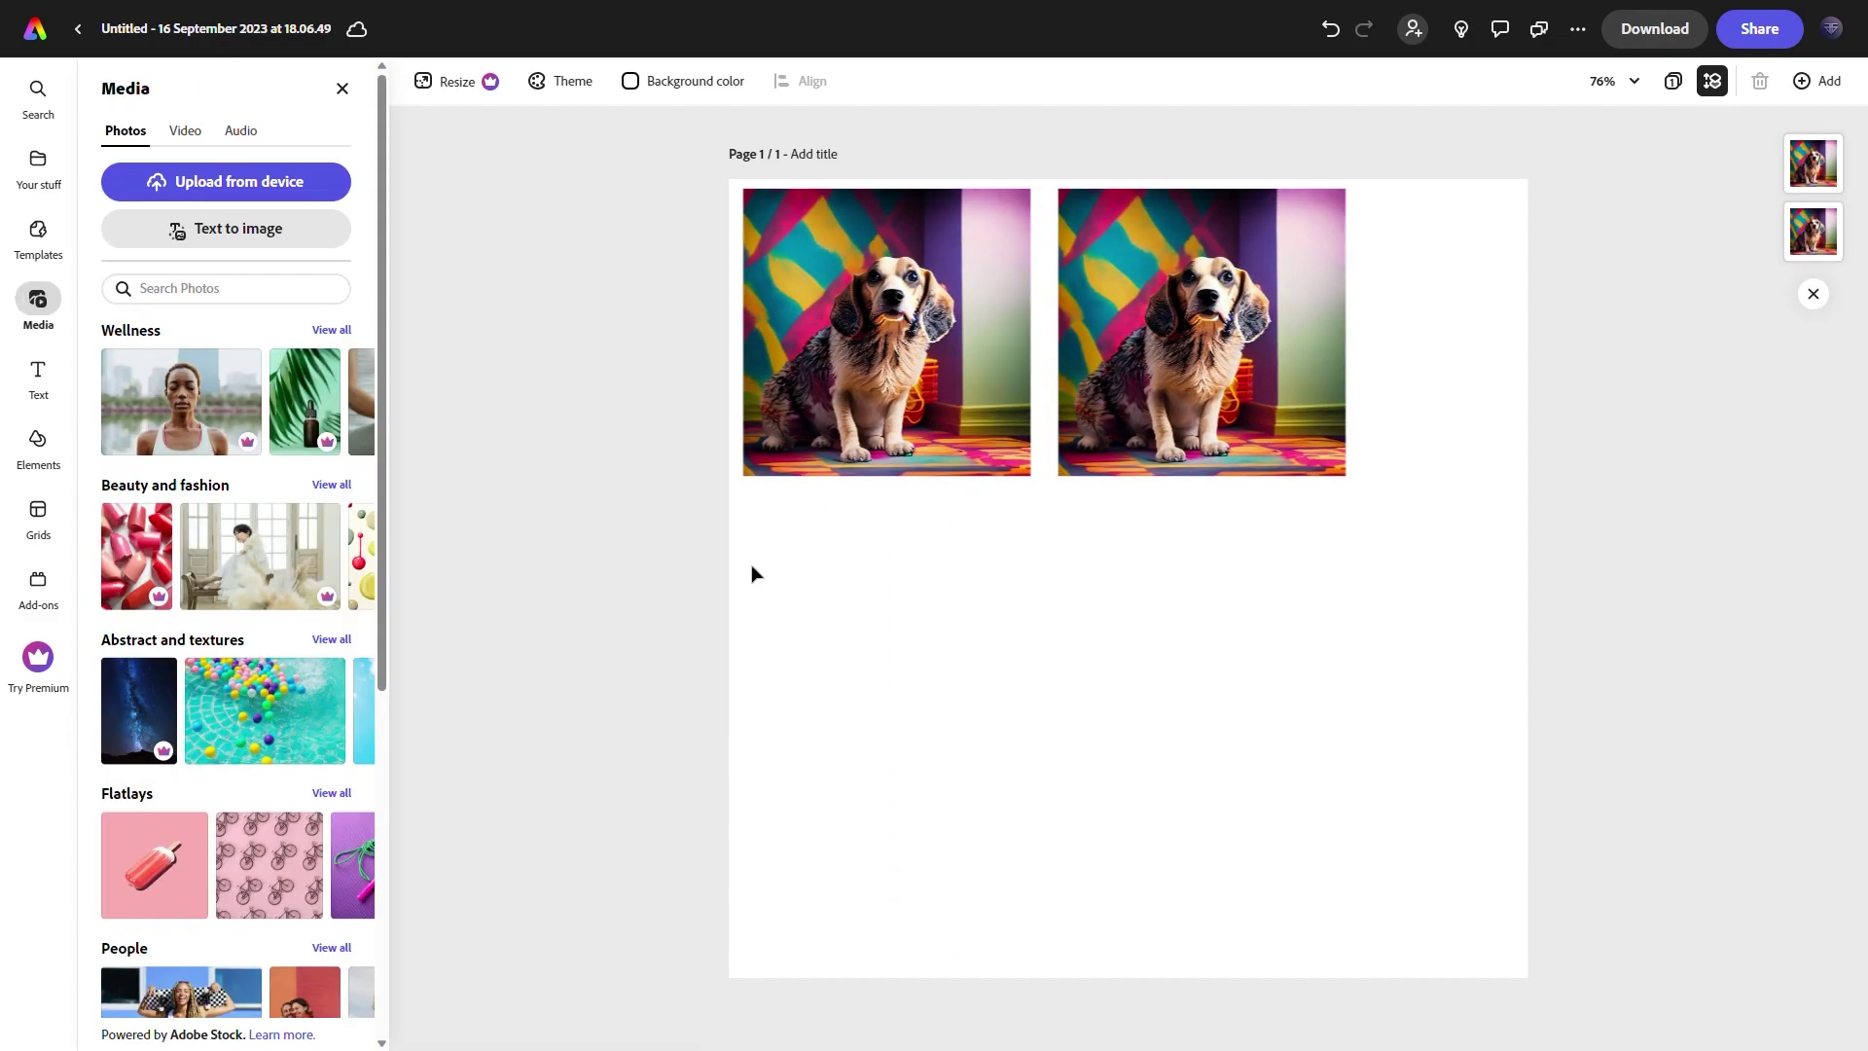
Add a circle from Elements > Shapes and enlarge it below the dog photos.
click(39, 443)
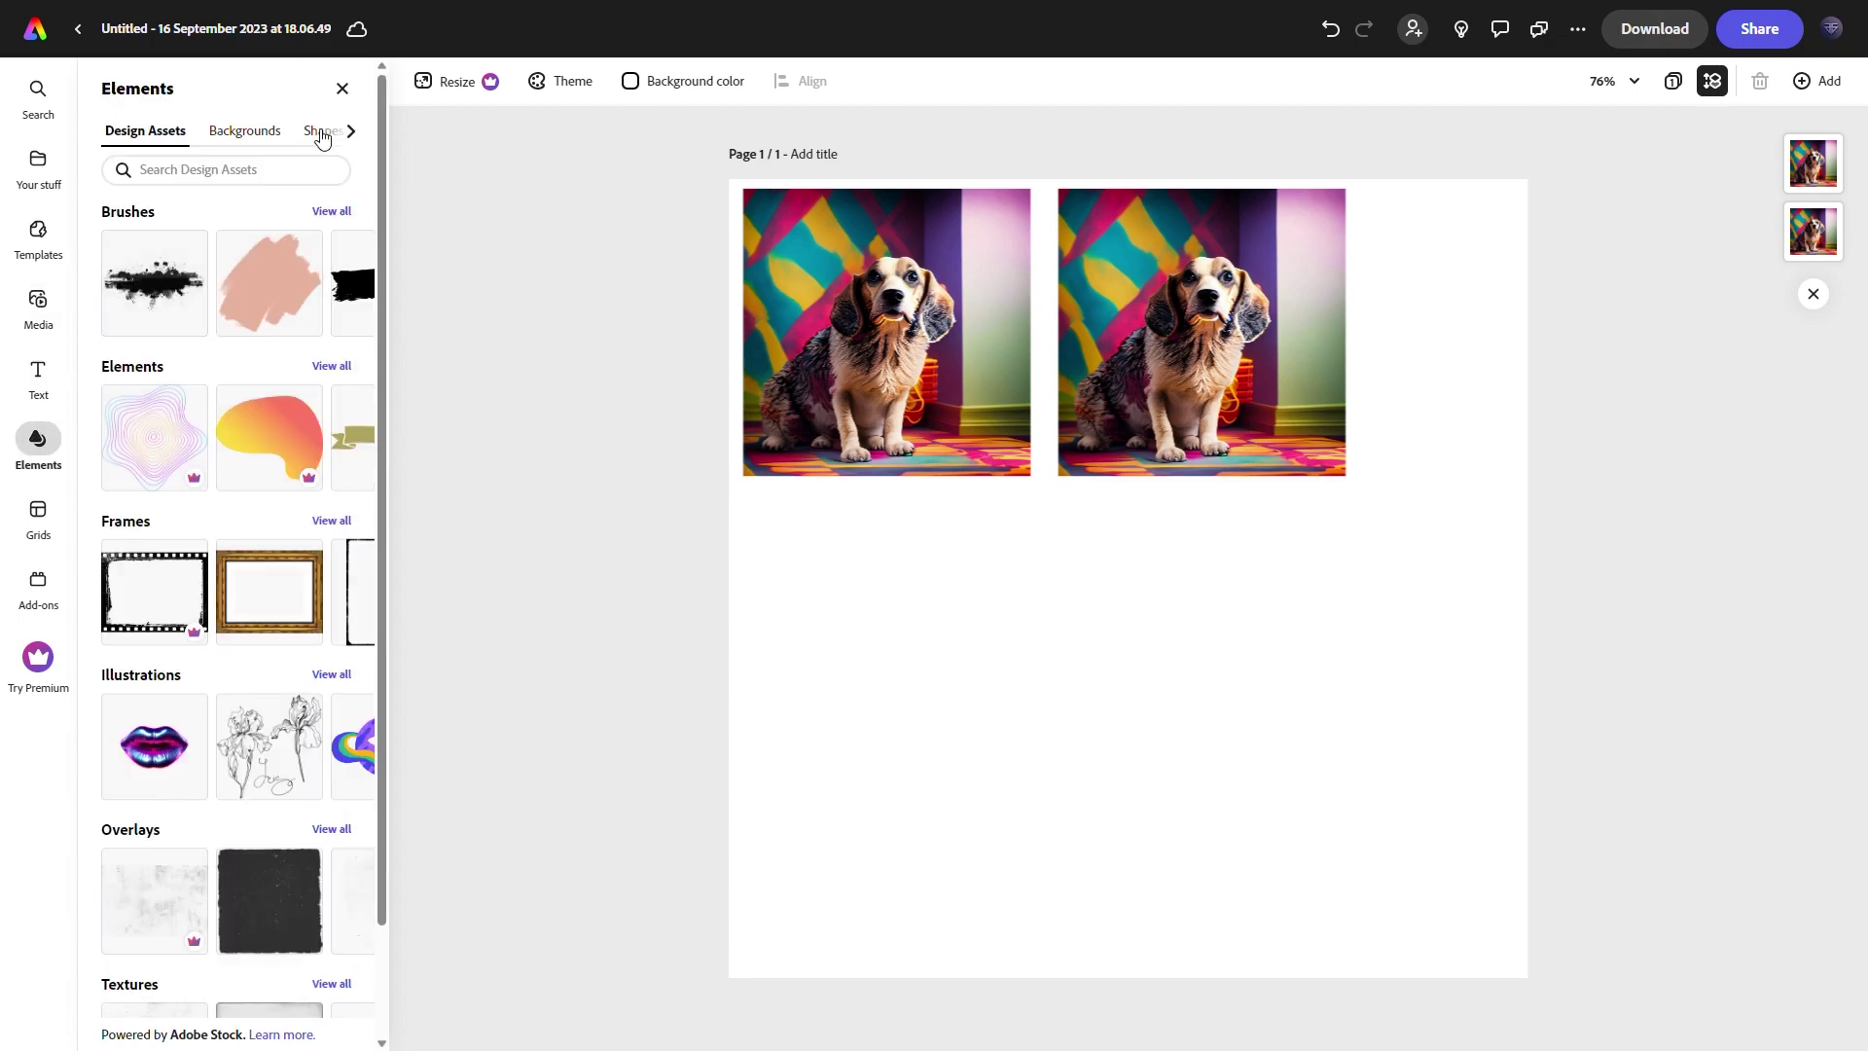
click(322, 132)
click(154, 283)
drag(1008, 696, 835, 856)
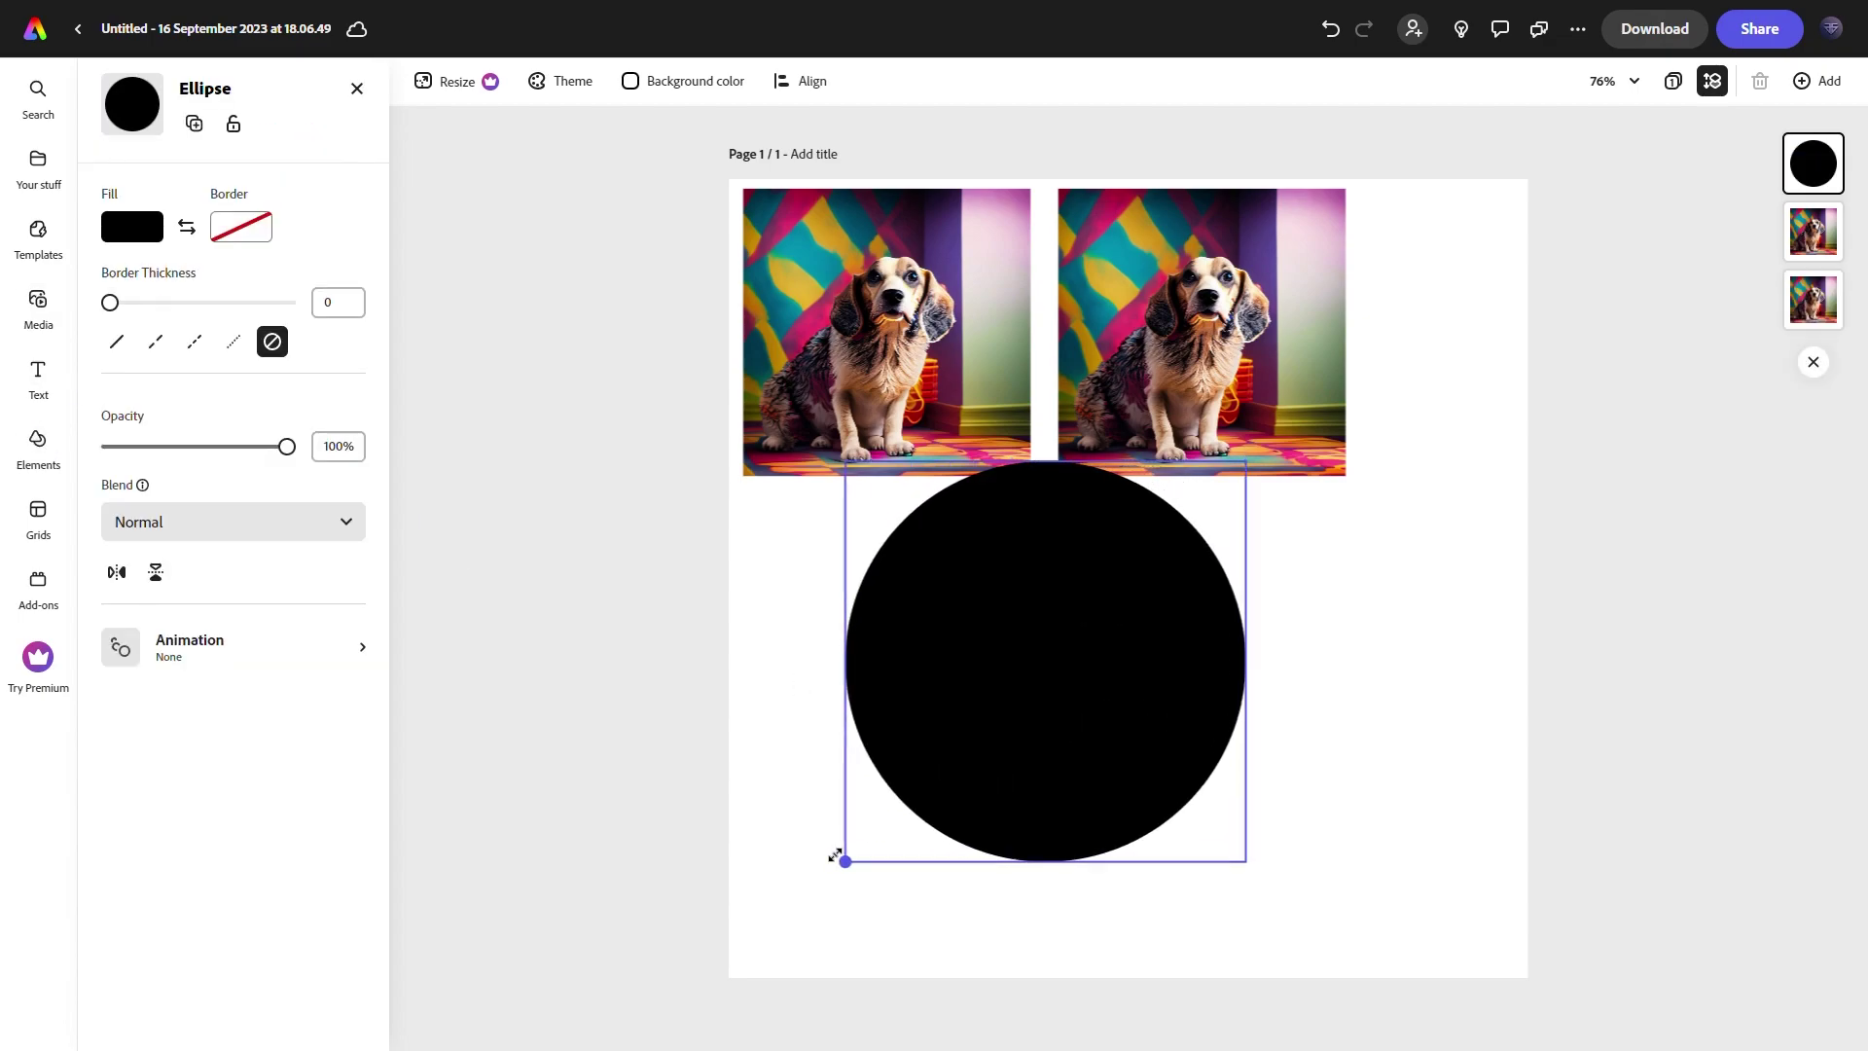
click(455, 254)
Make the page background black and fill the circle with white.
click(684, 80)
click(653, 230)
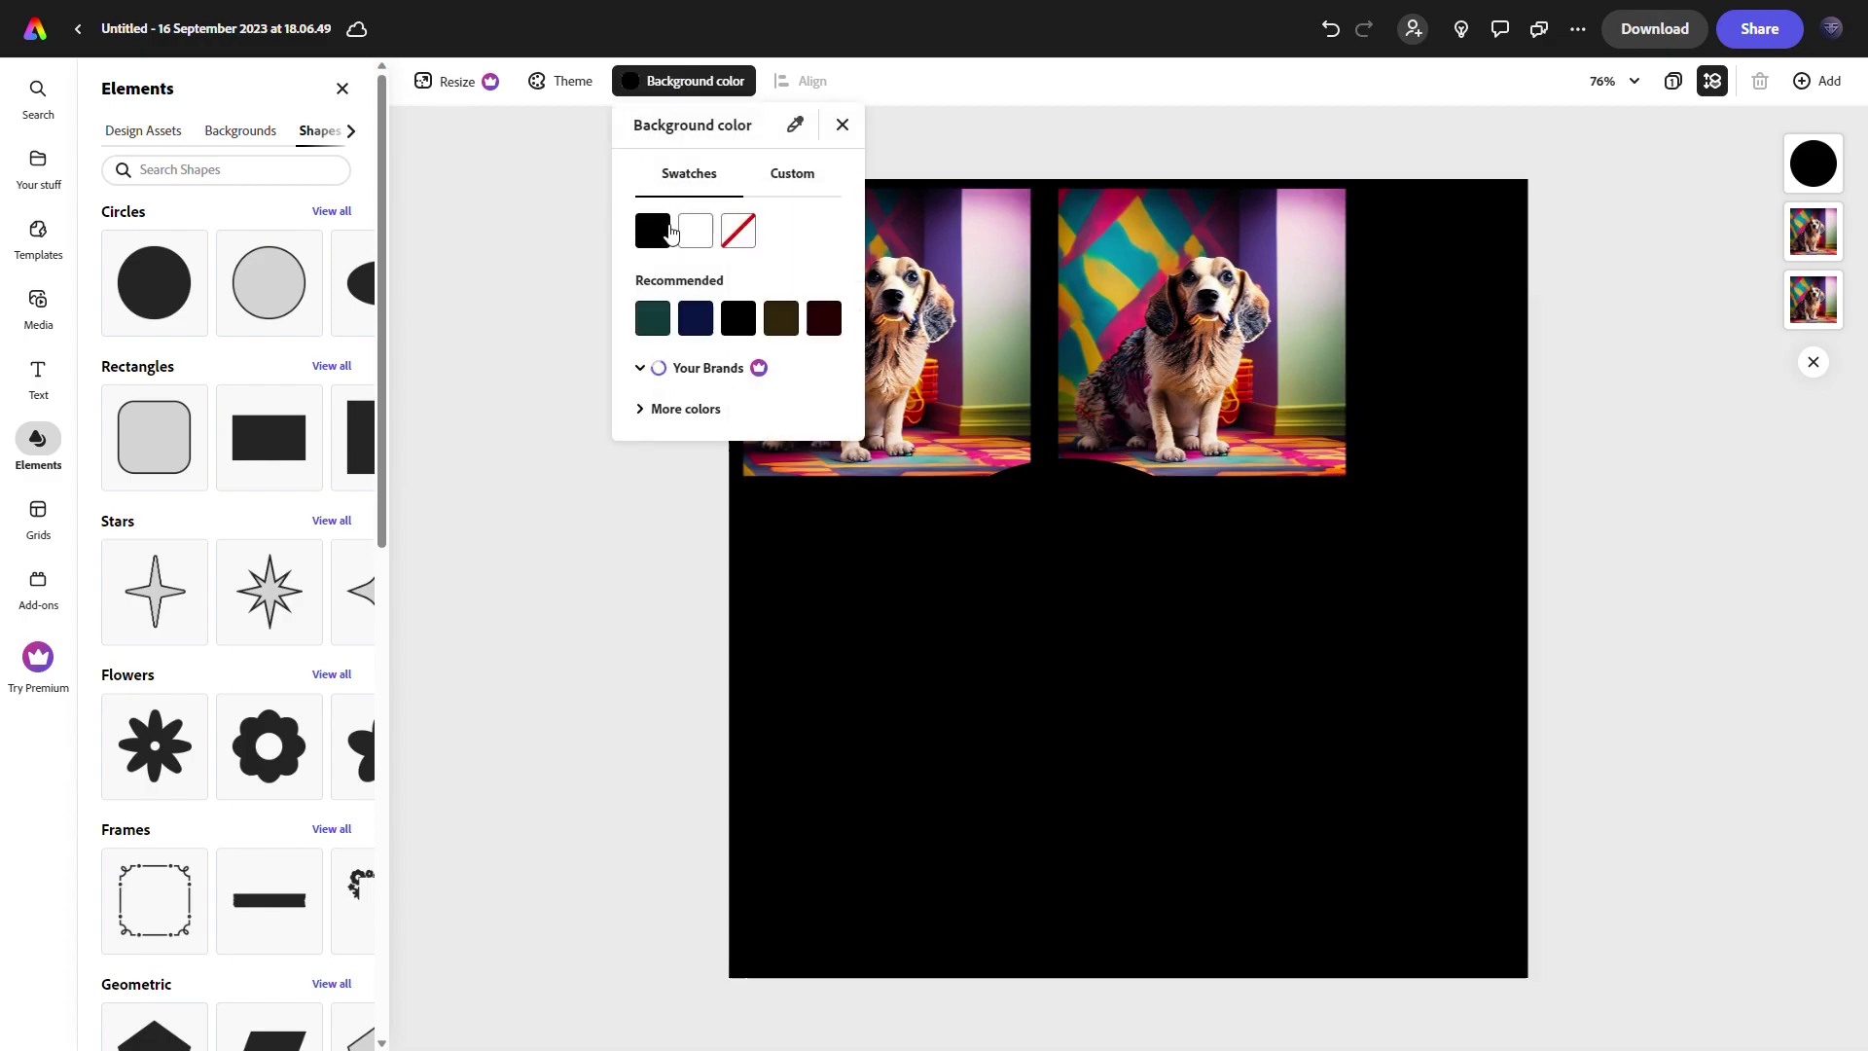
click(1097, 621)
click(132, 226)
click(254, 184)
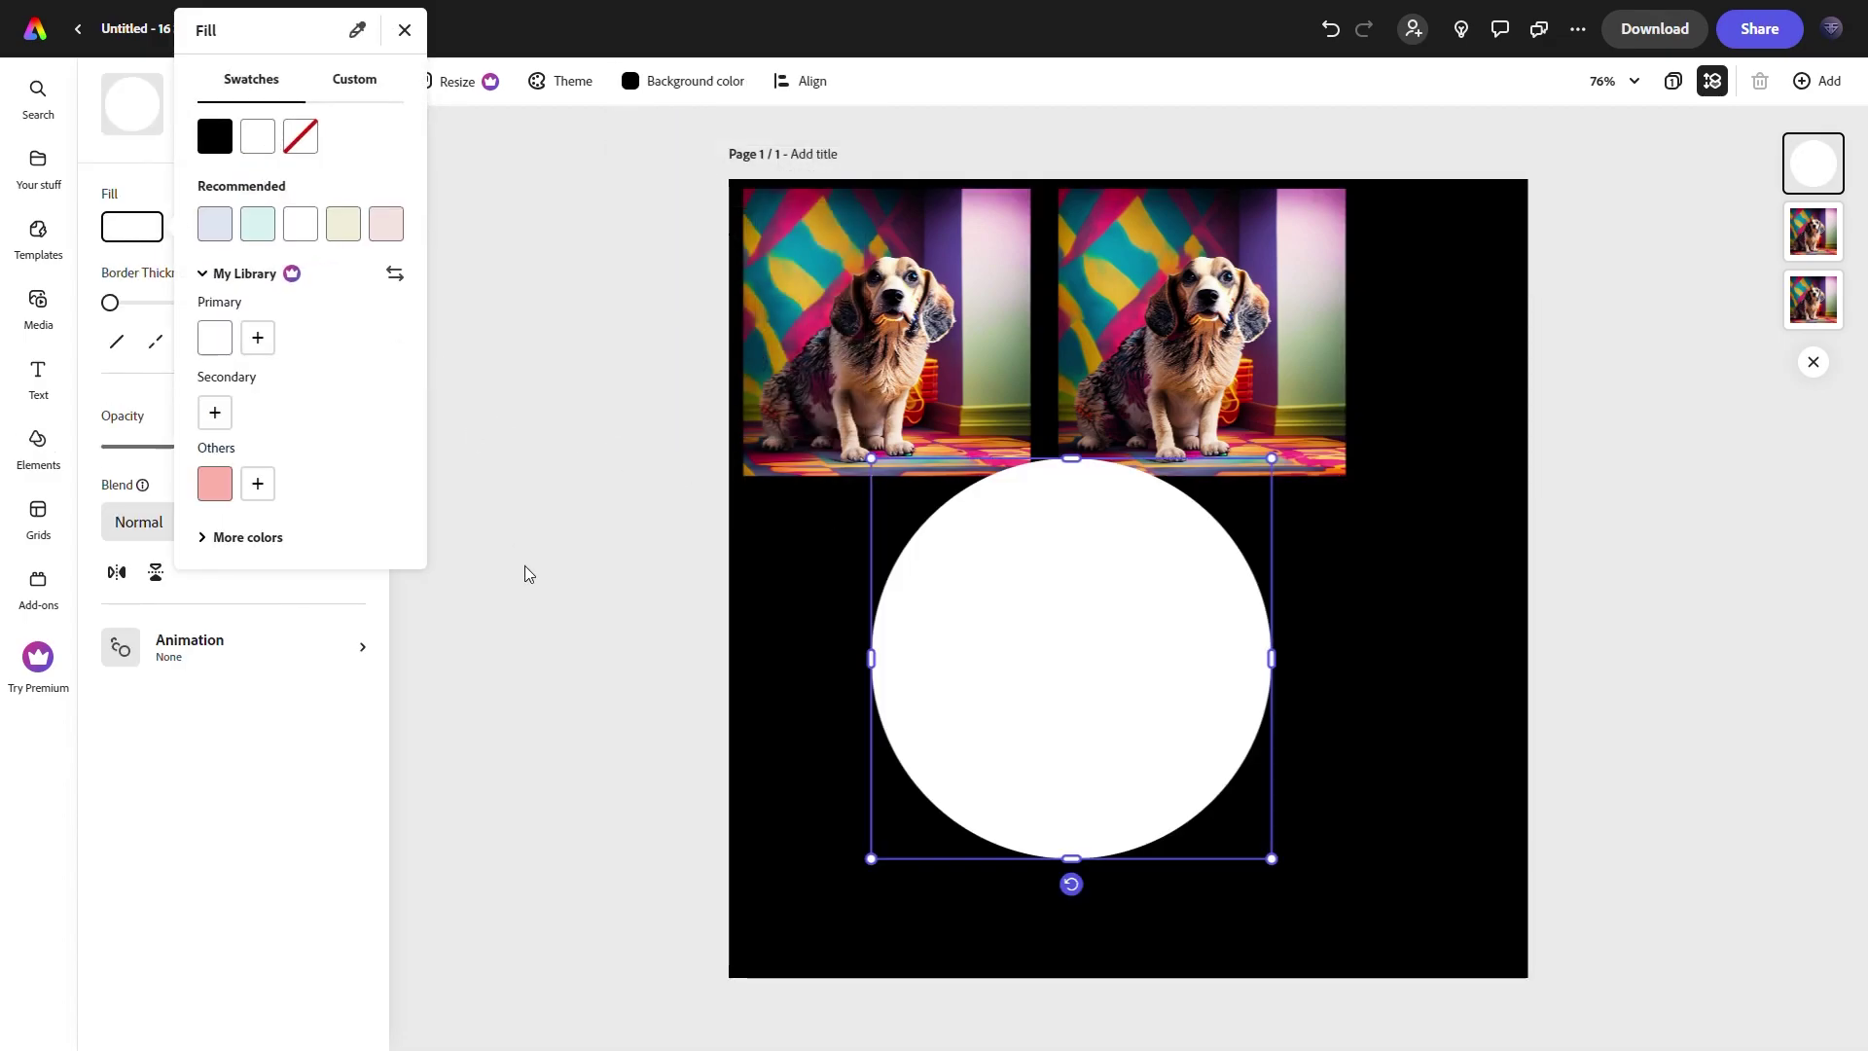
click(911, 354)
Enlarge and move one dog image behind the white circle, then delete the upper copy.
drag(910, 354, 908, 420)
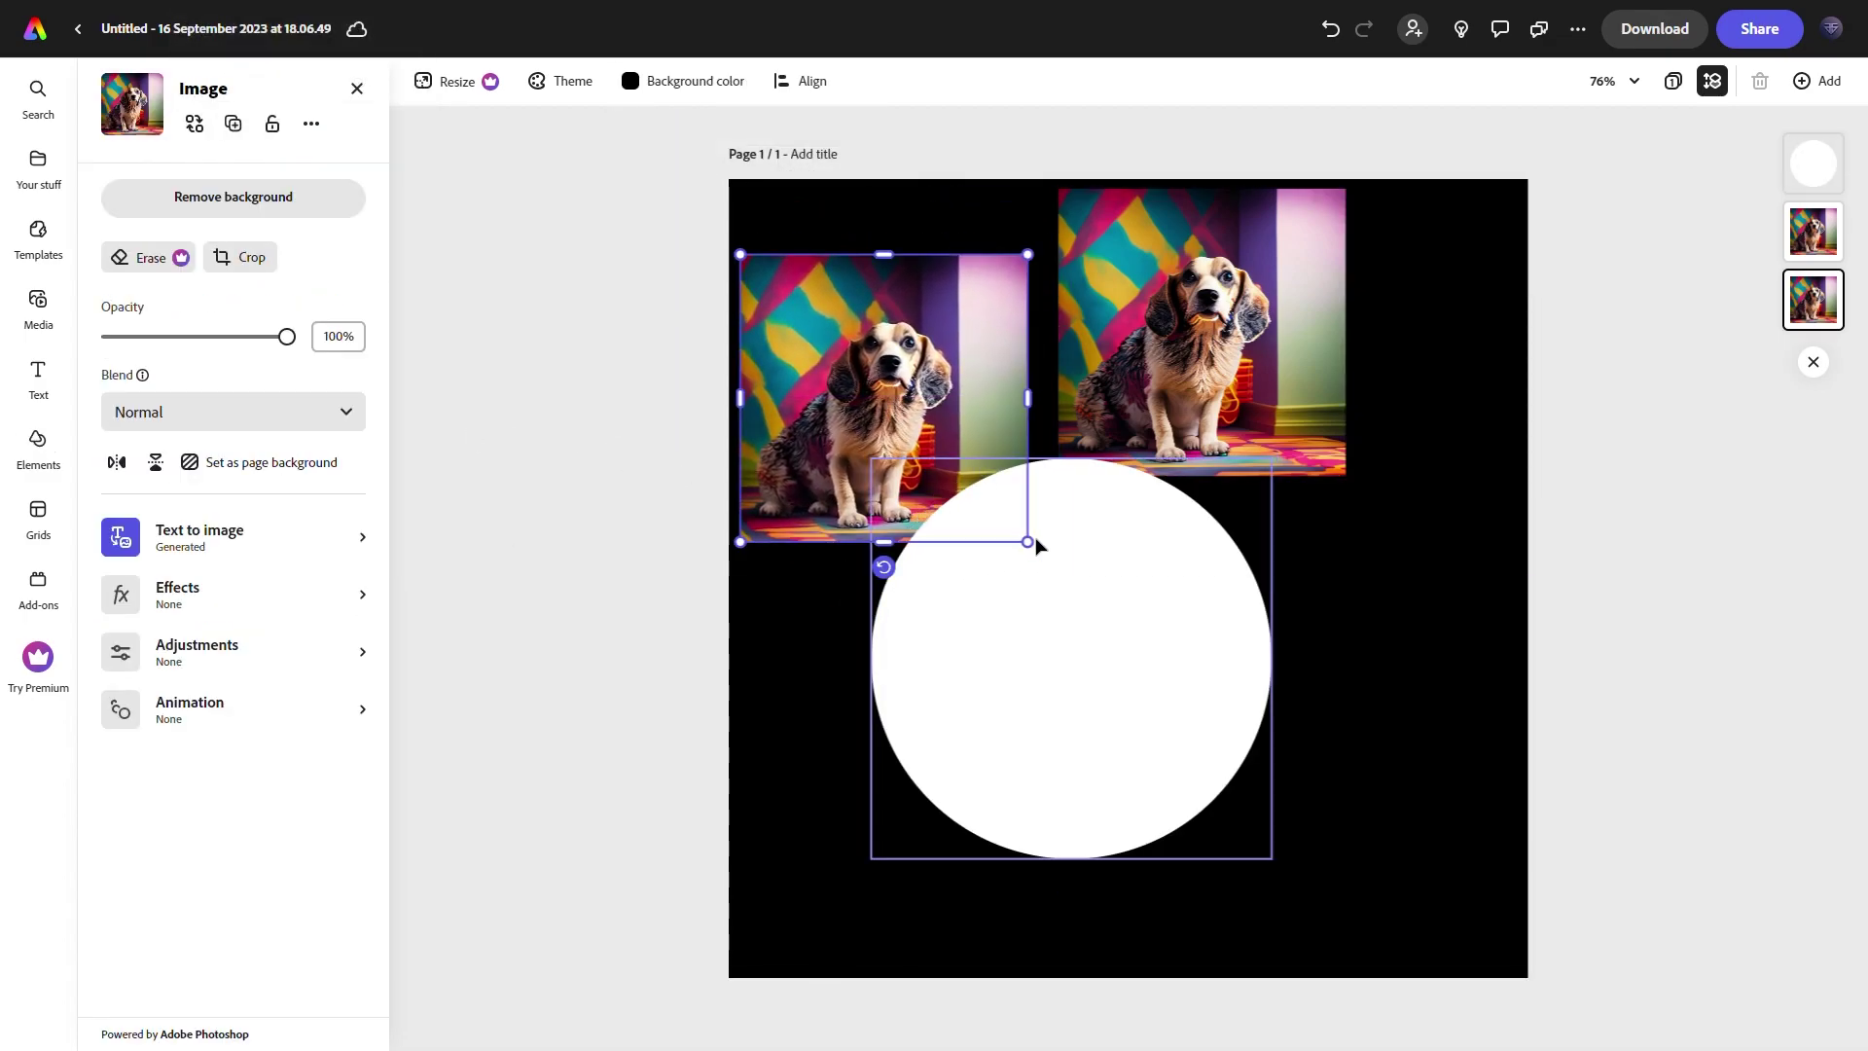
drag(1035, 551, 1200, 718)
drag(788, 516, 909, 626)
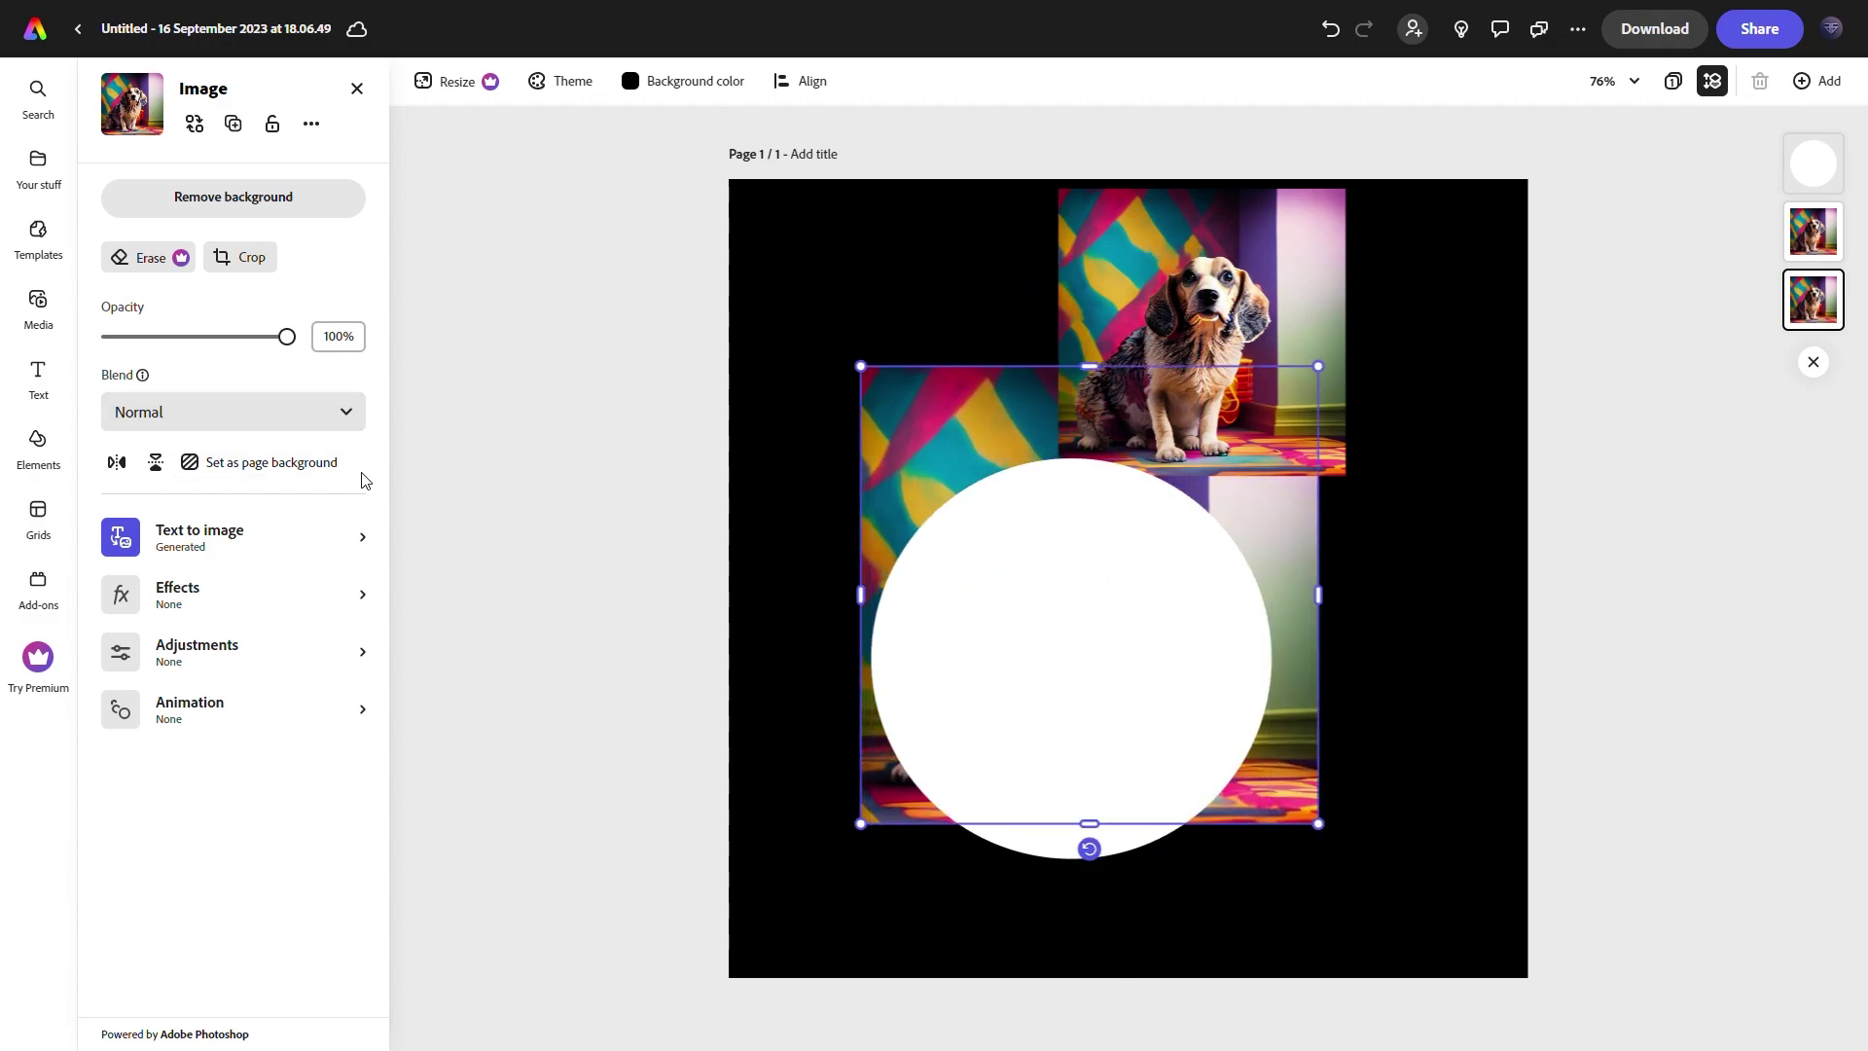
click(1123, 302)
key(Delete)
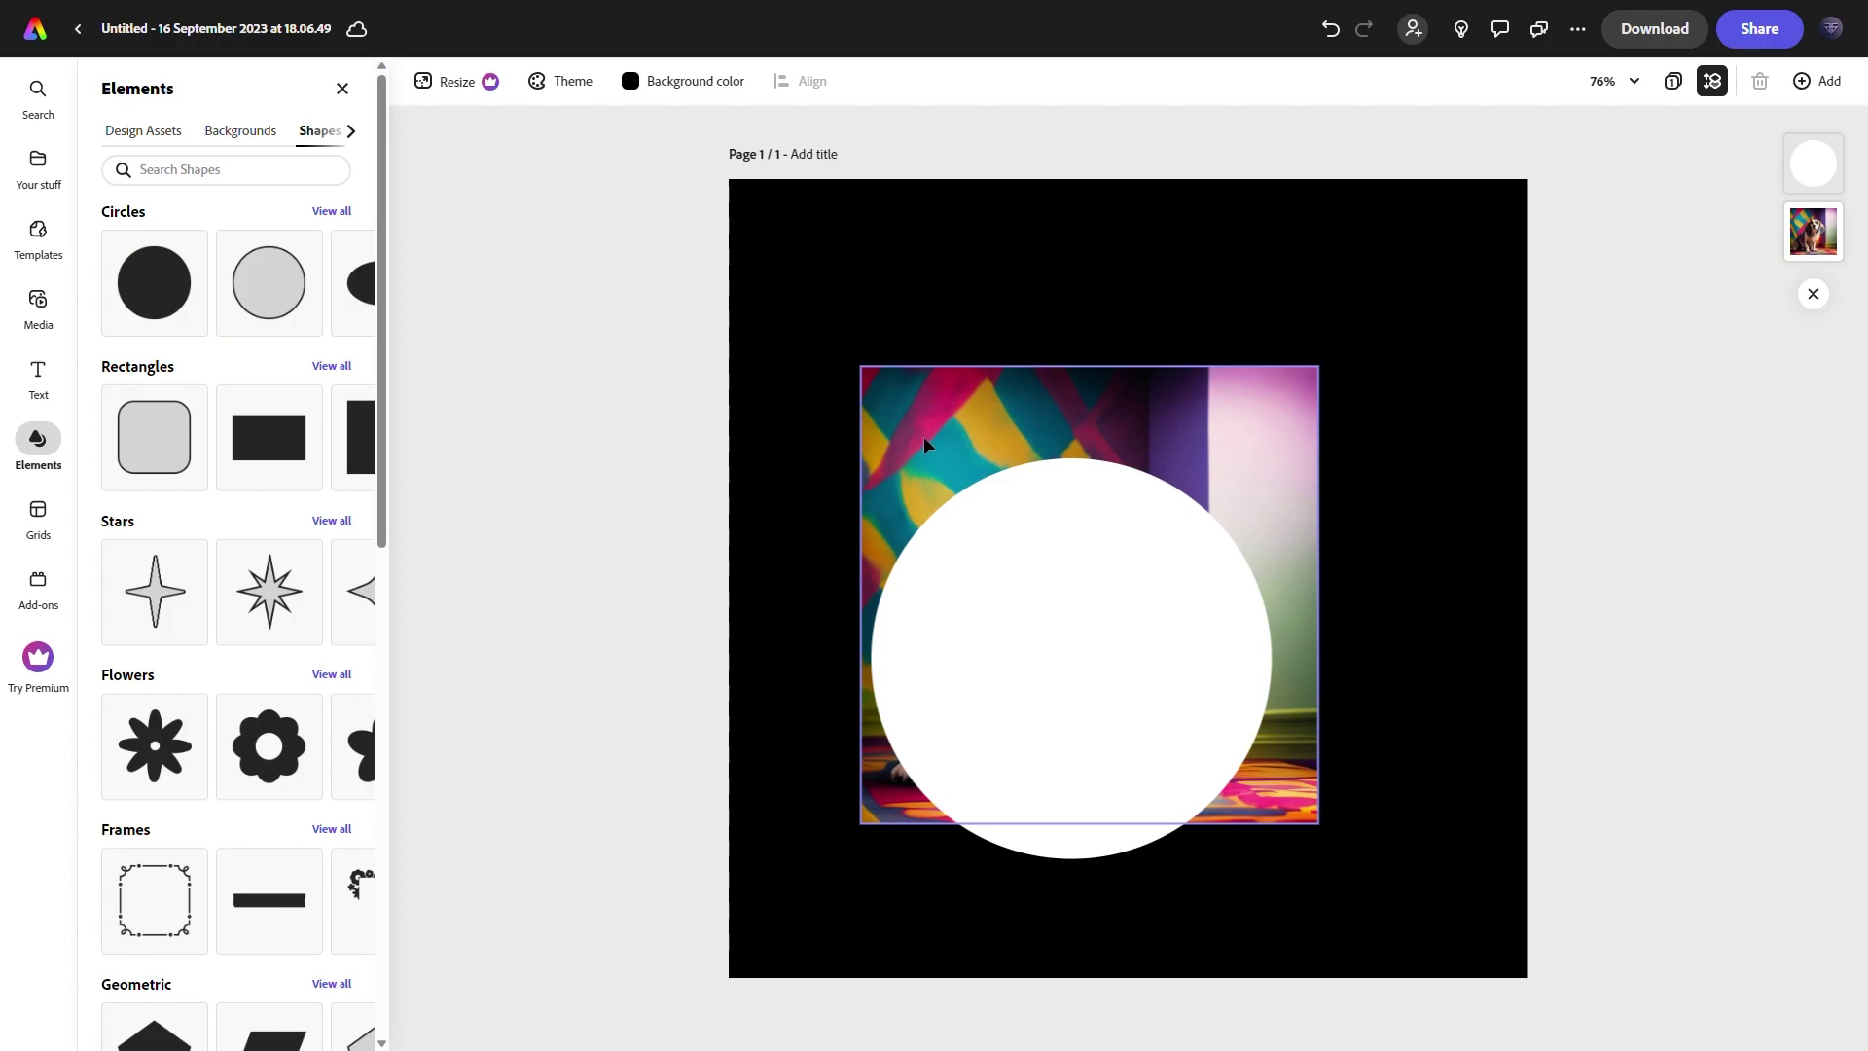
Restore the deleted dog copy and nudge the image behind the circle slightly down.
key(ctrl+z)
click(1033, 391)
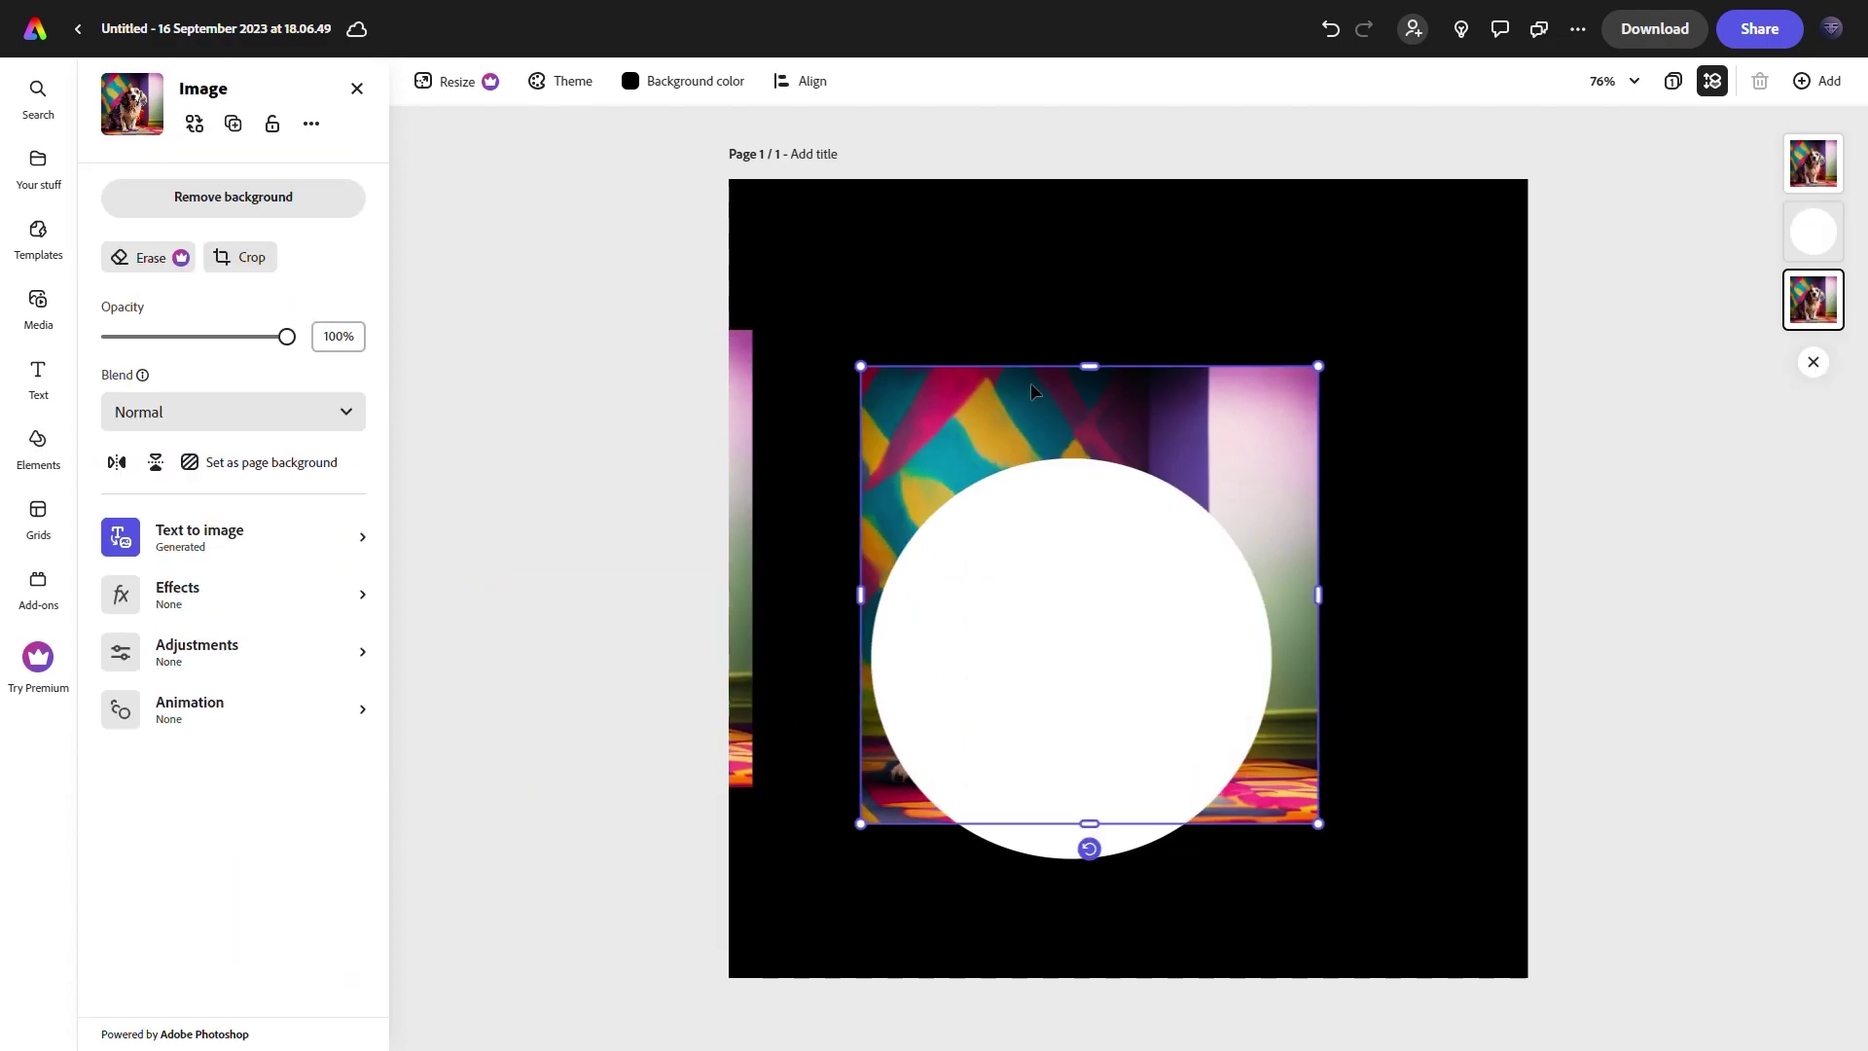
drag(1199, 419, 1208, 463)
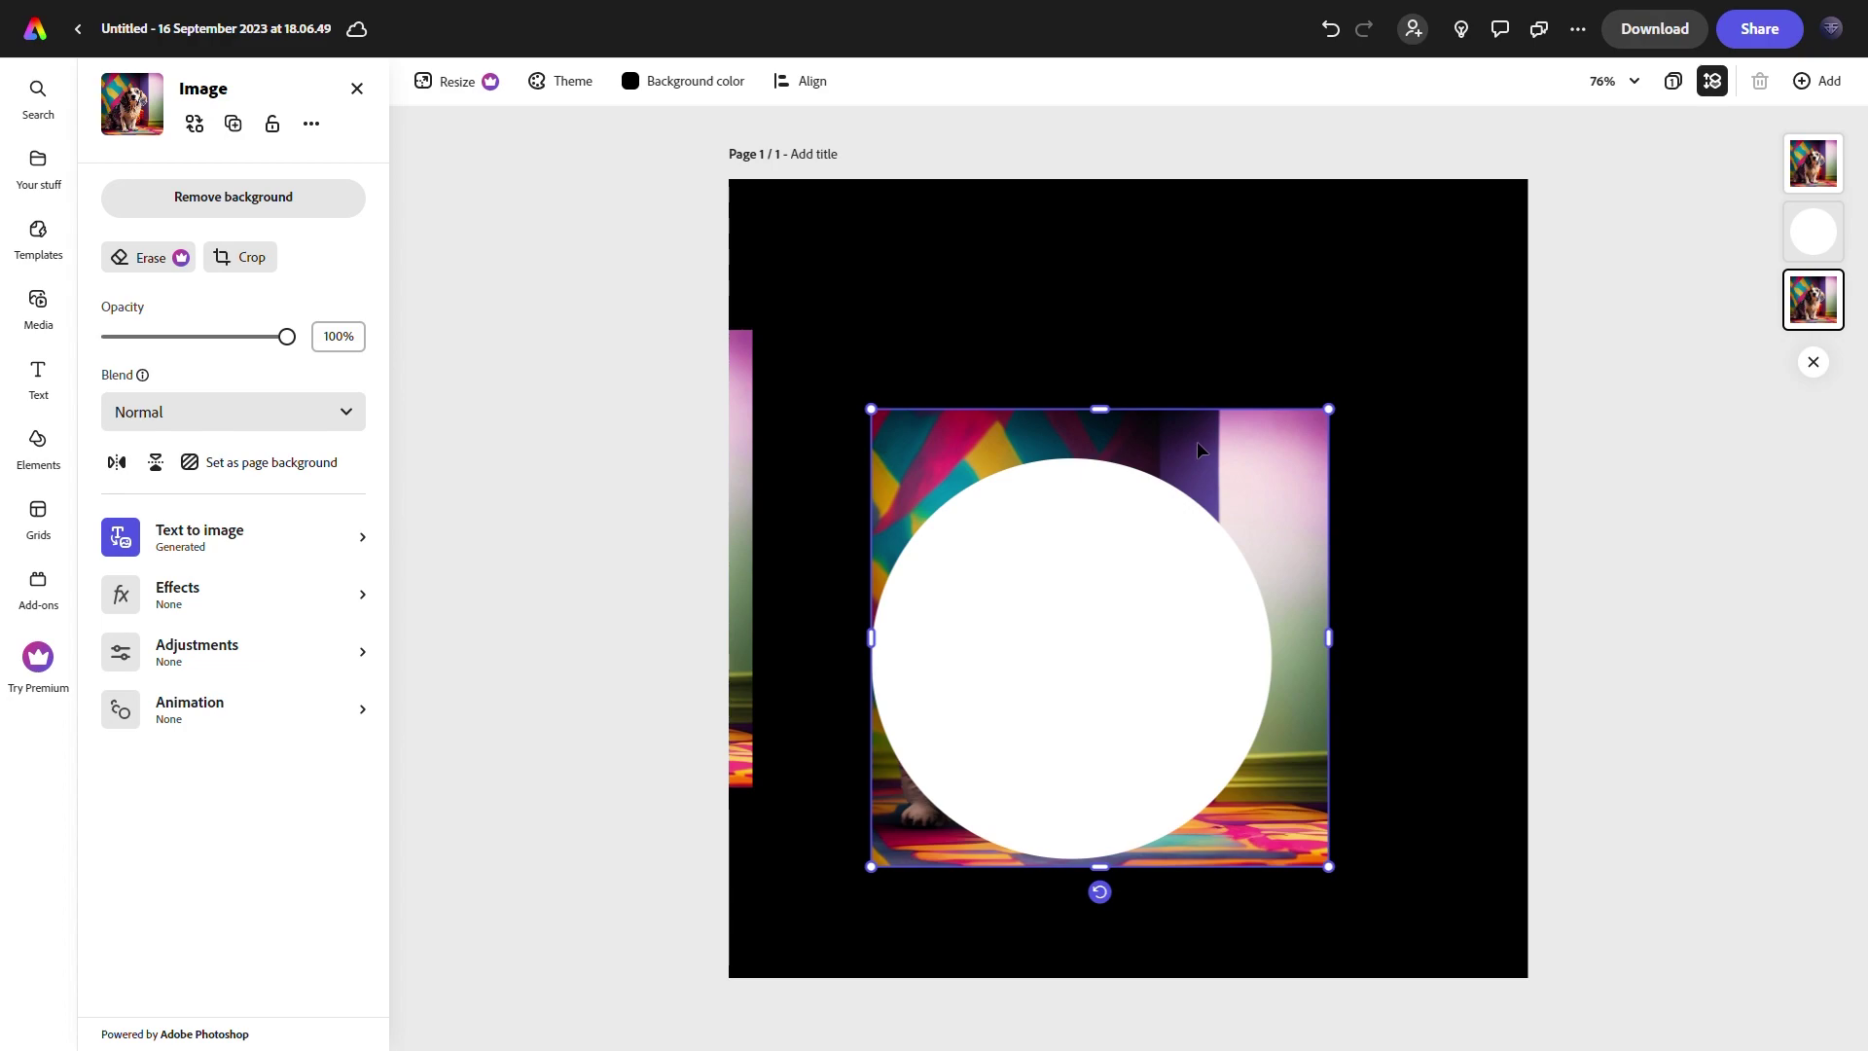
click(232, 417)
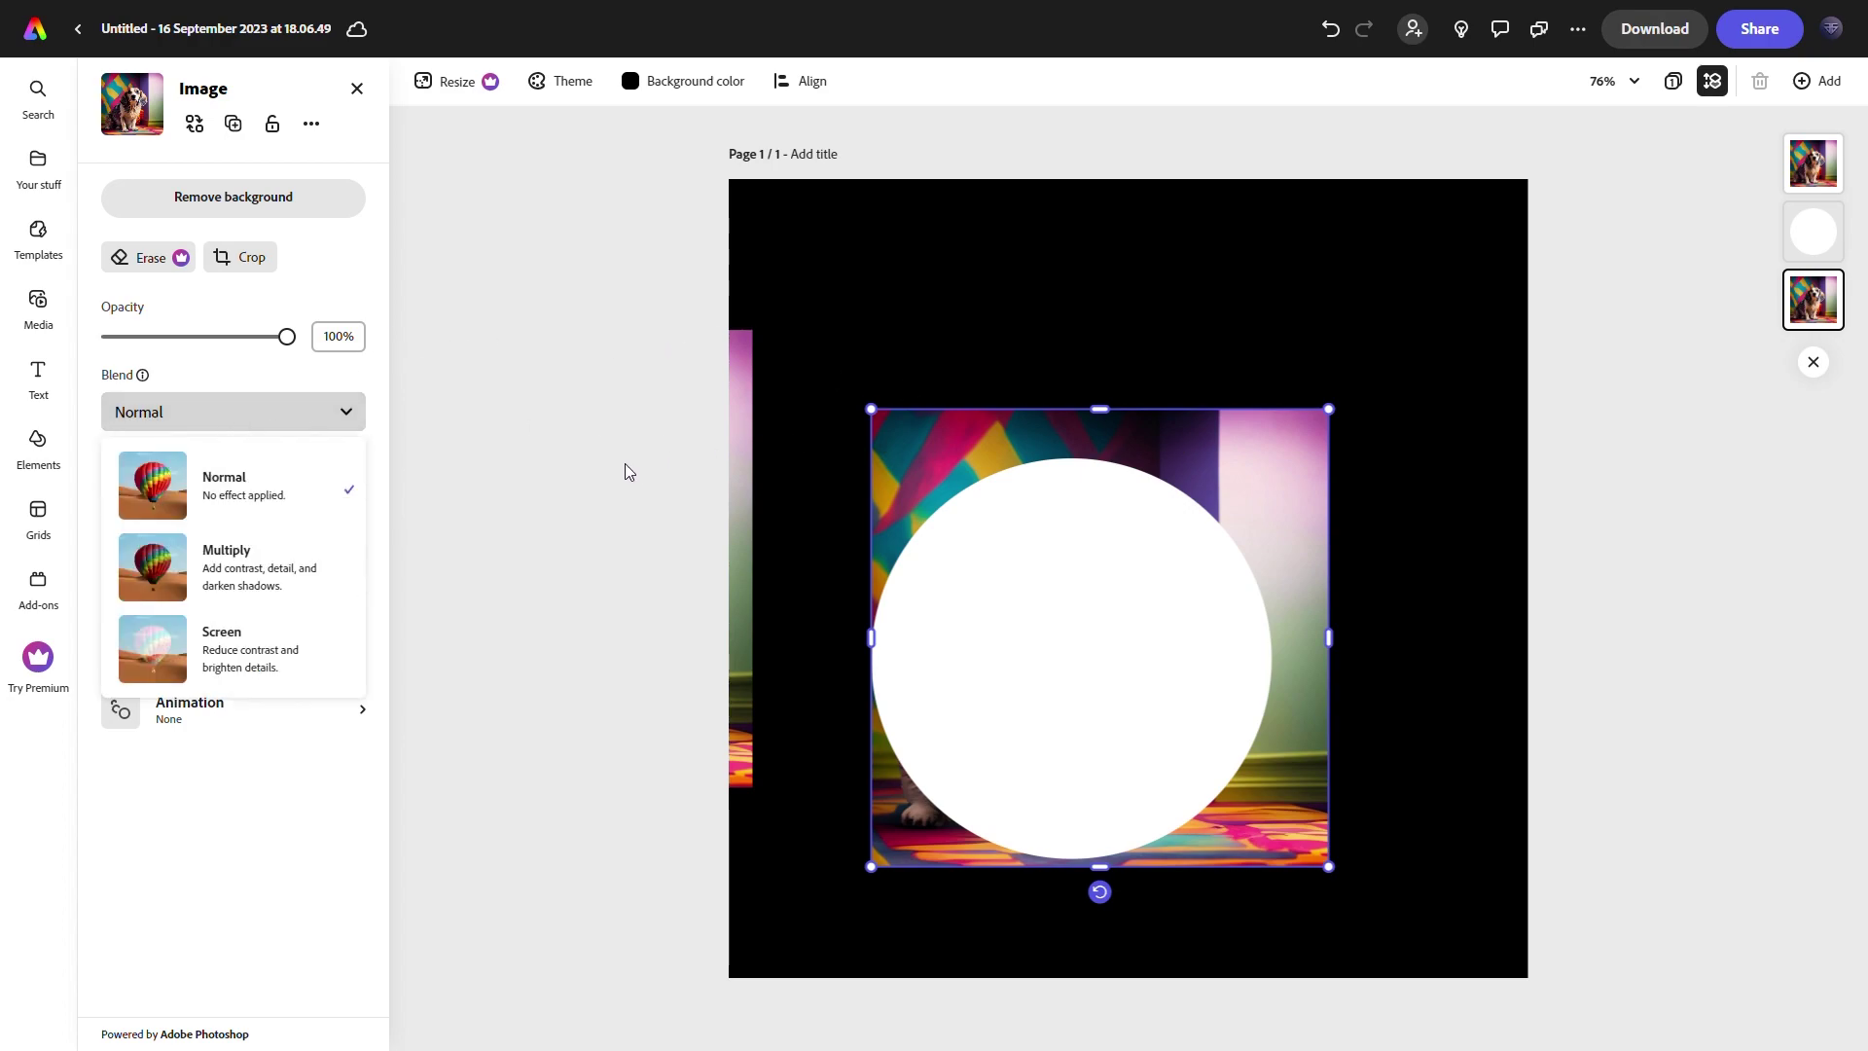
click(1194, 560)
Bring the dog photo above the circle and set its blend mode to Multiply.
key(ctrl+])
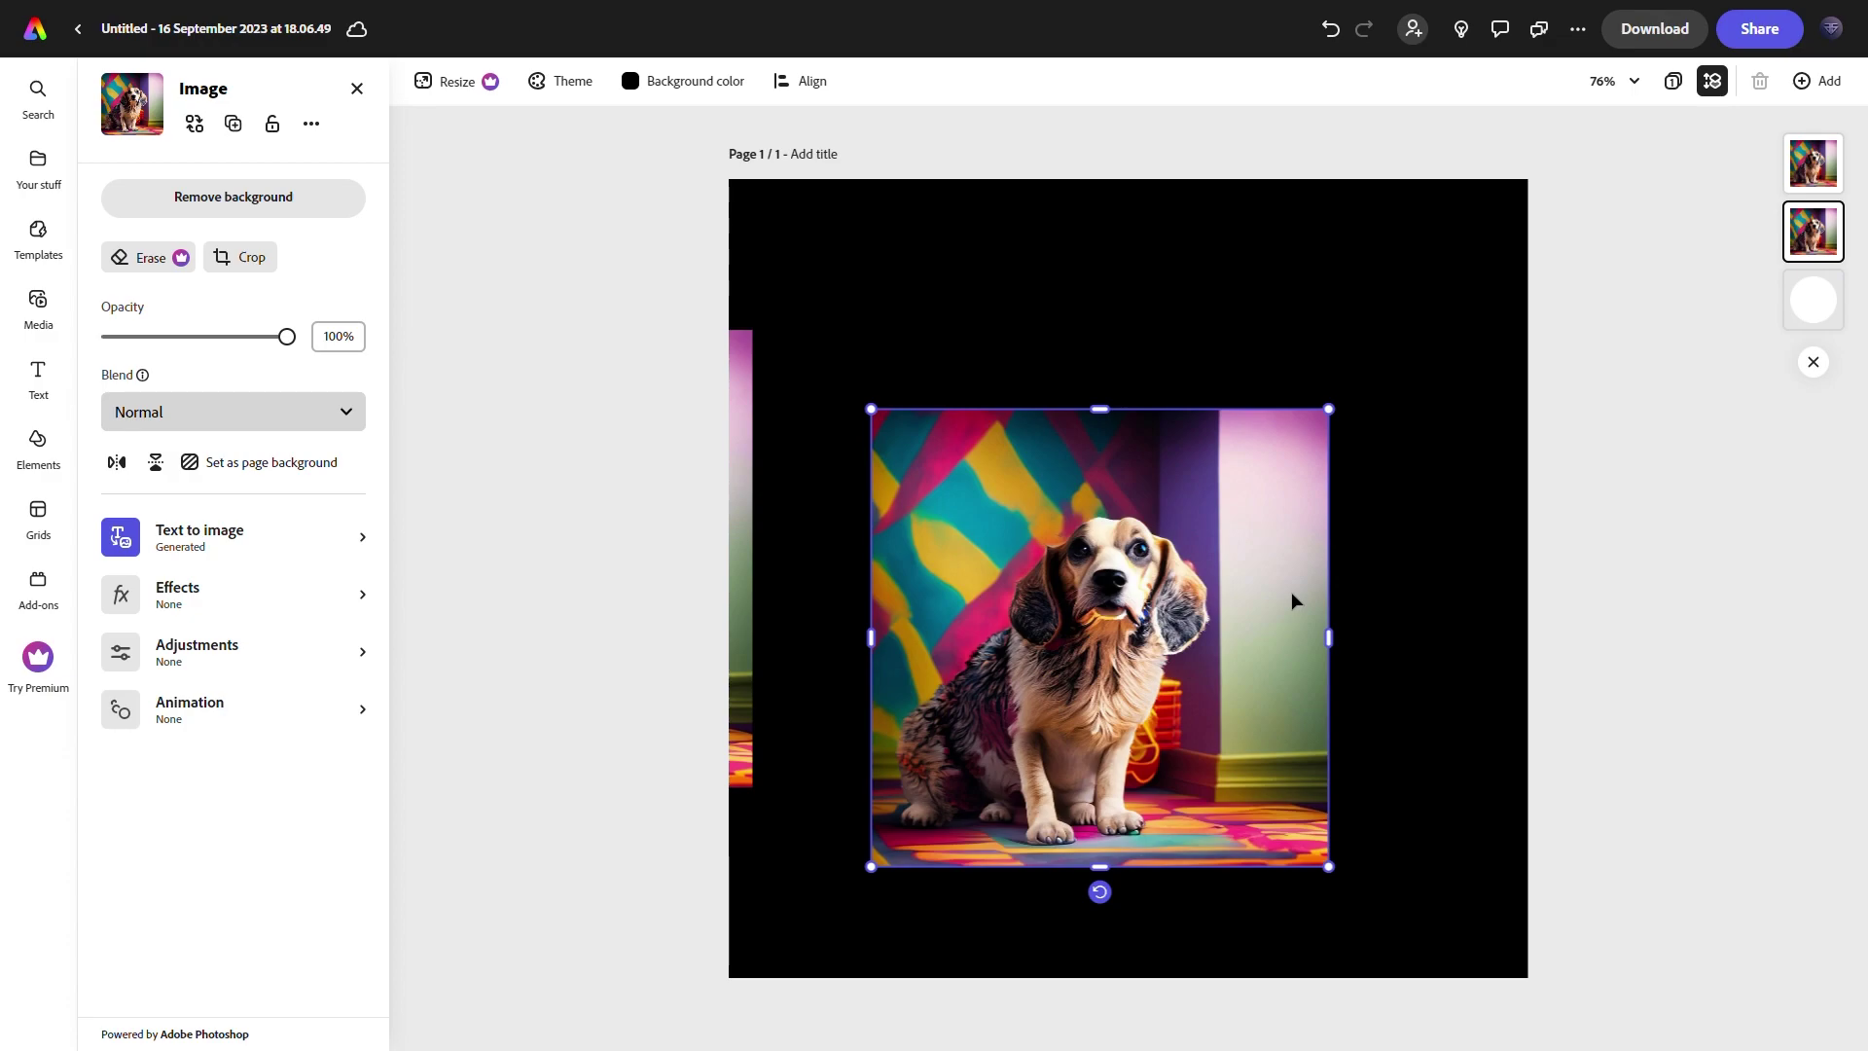
click(301, 426)
click(272, 572)
mouse_move(1089, 737)
mouse_down()
mouse_move(1131, 724)
mouse_move(1129, 693)
mouse_move(1067, 736)
mouse_up()
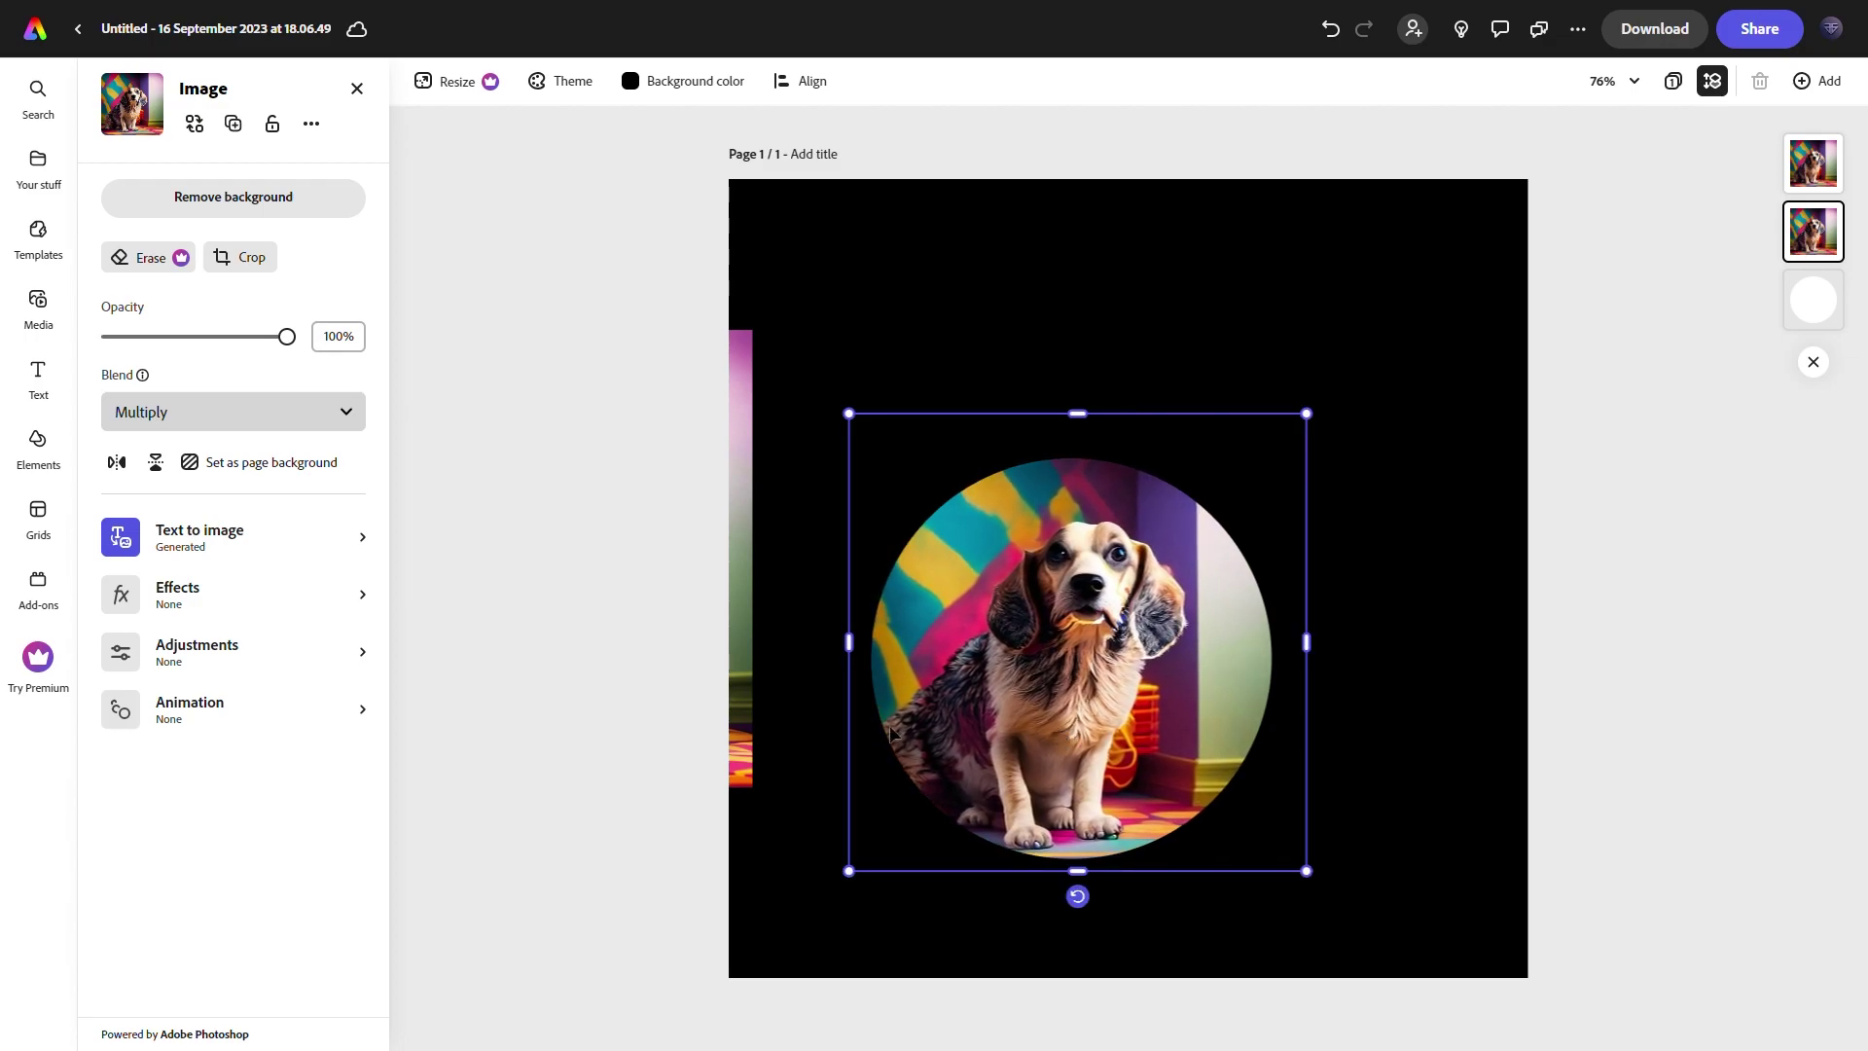
click(739, 737)
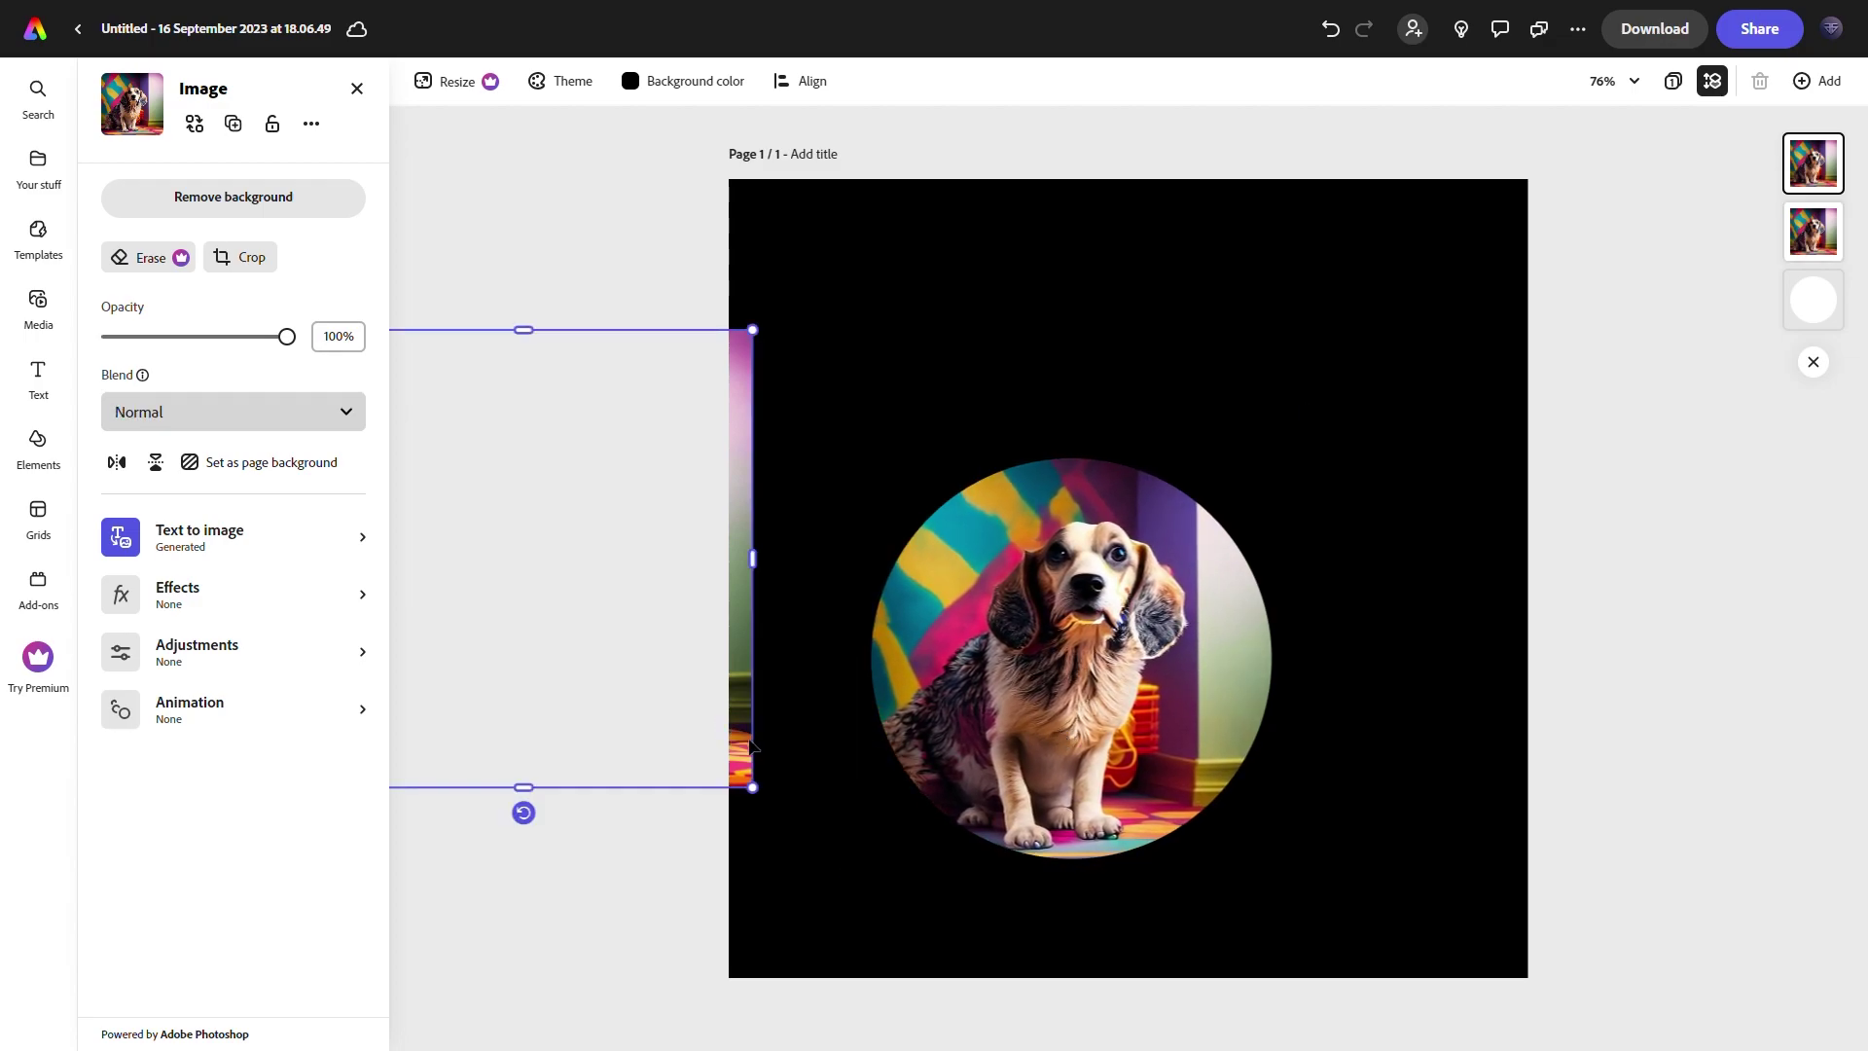
Place the spare dog copy over the circle and remove its background to make a cut-out.
drag(750, 745, 1273, 801)
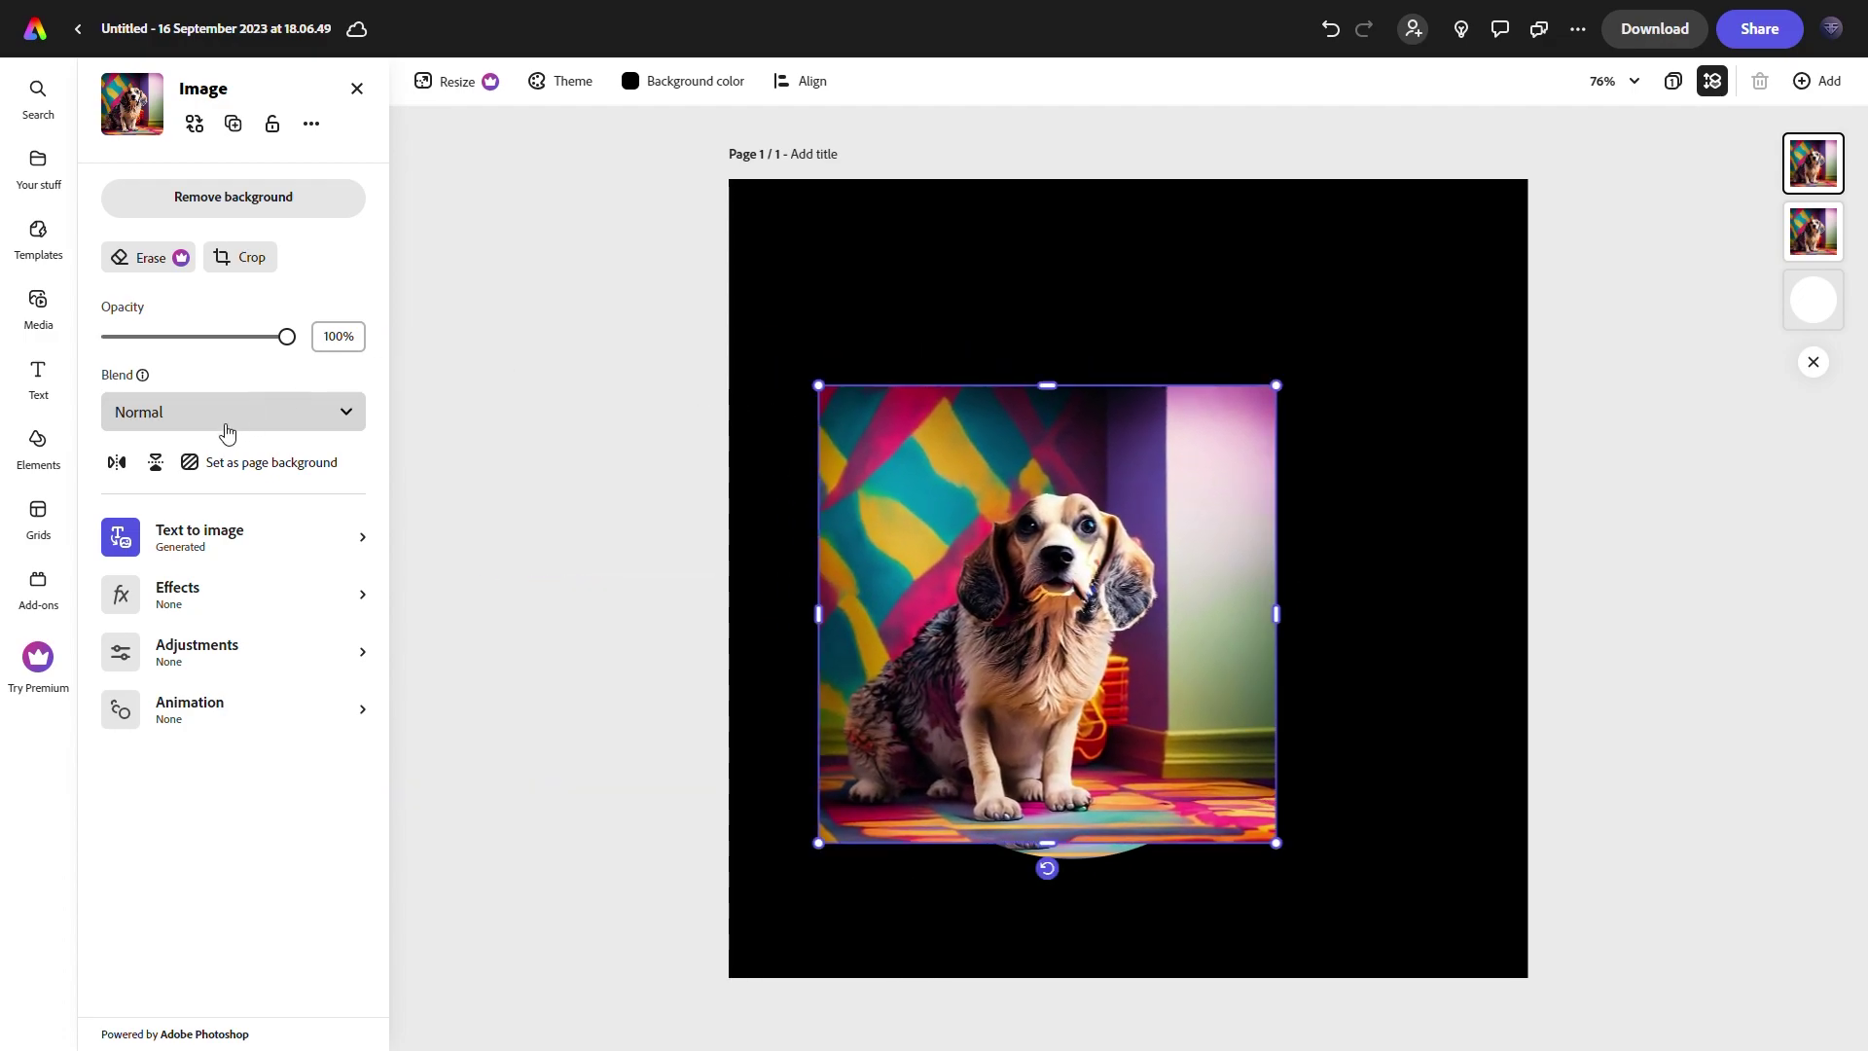
click(197, 201)
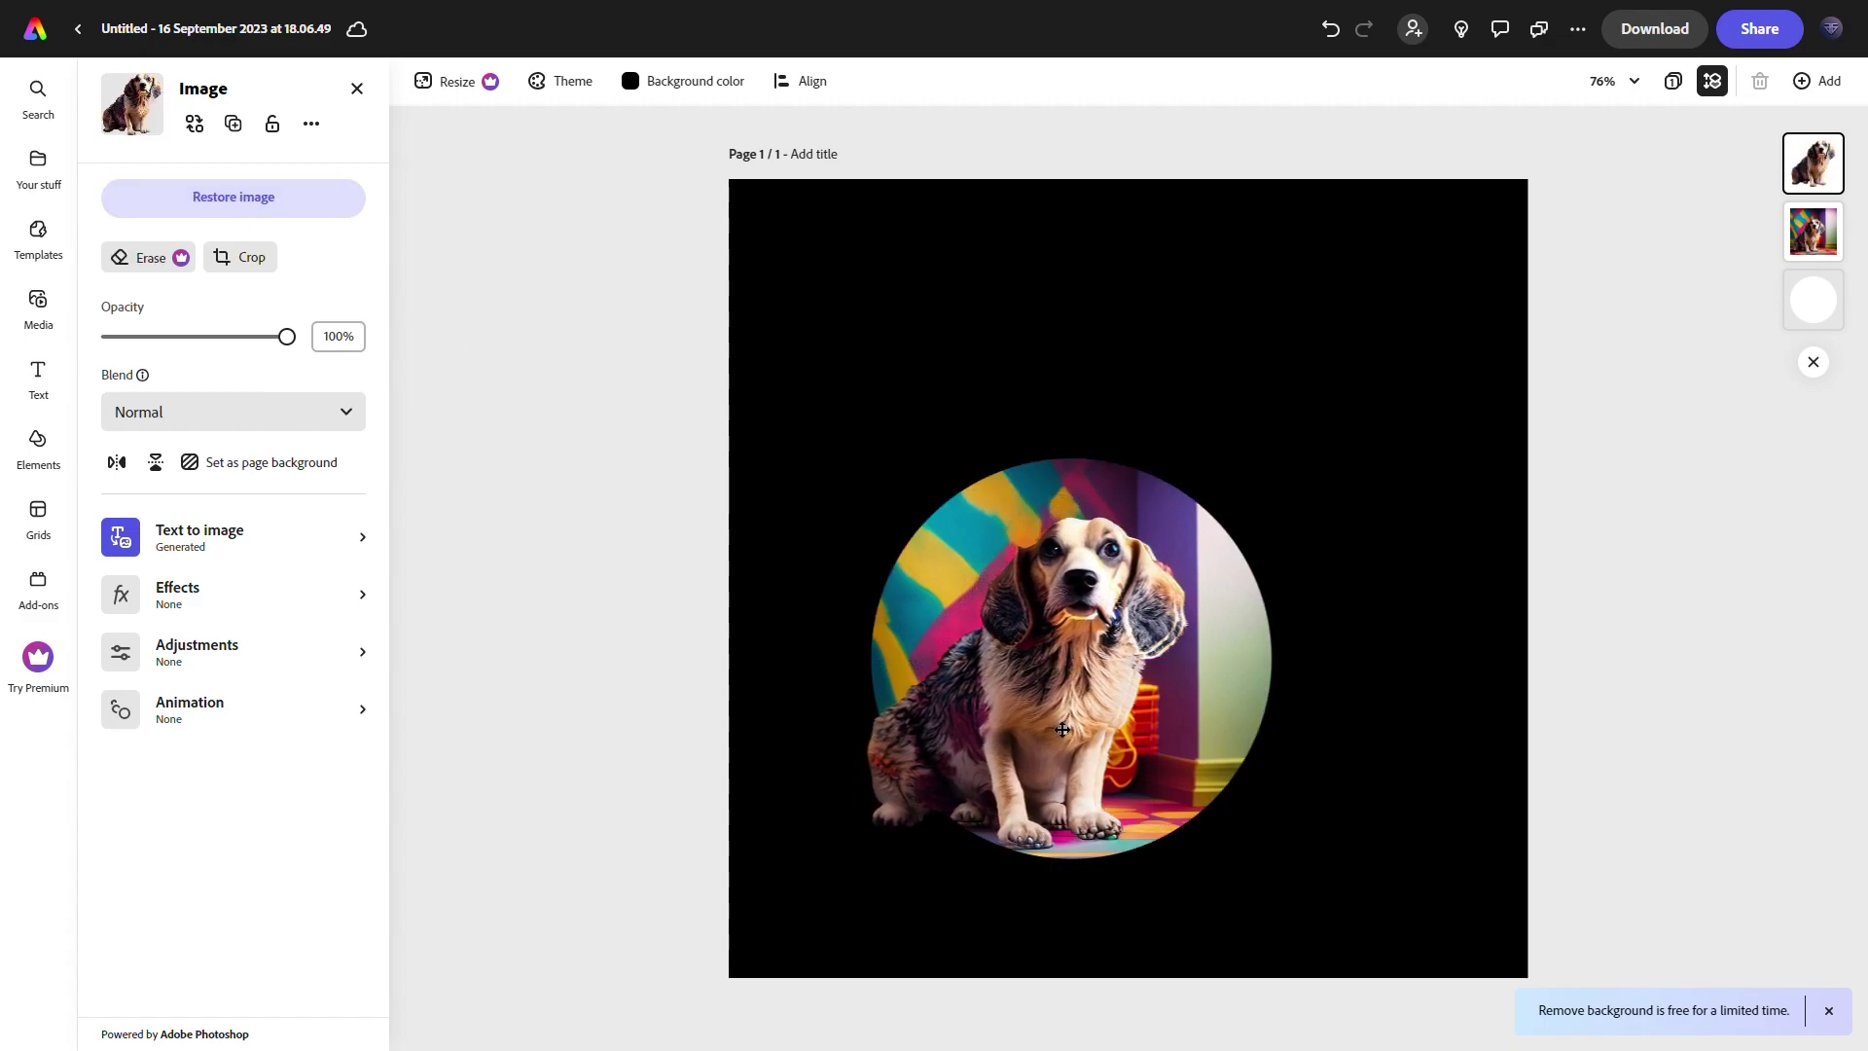
drag(1062, 730, 1071, 735)
click(1651, 674)
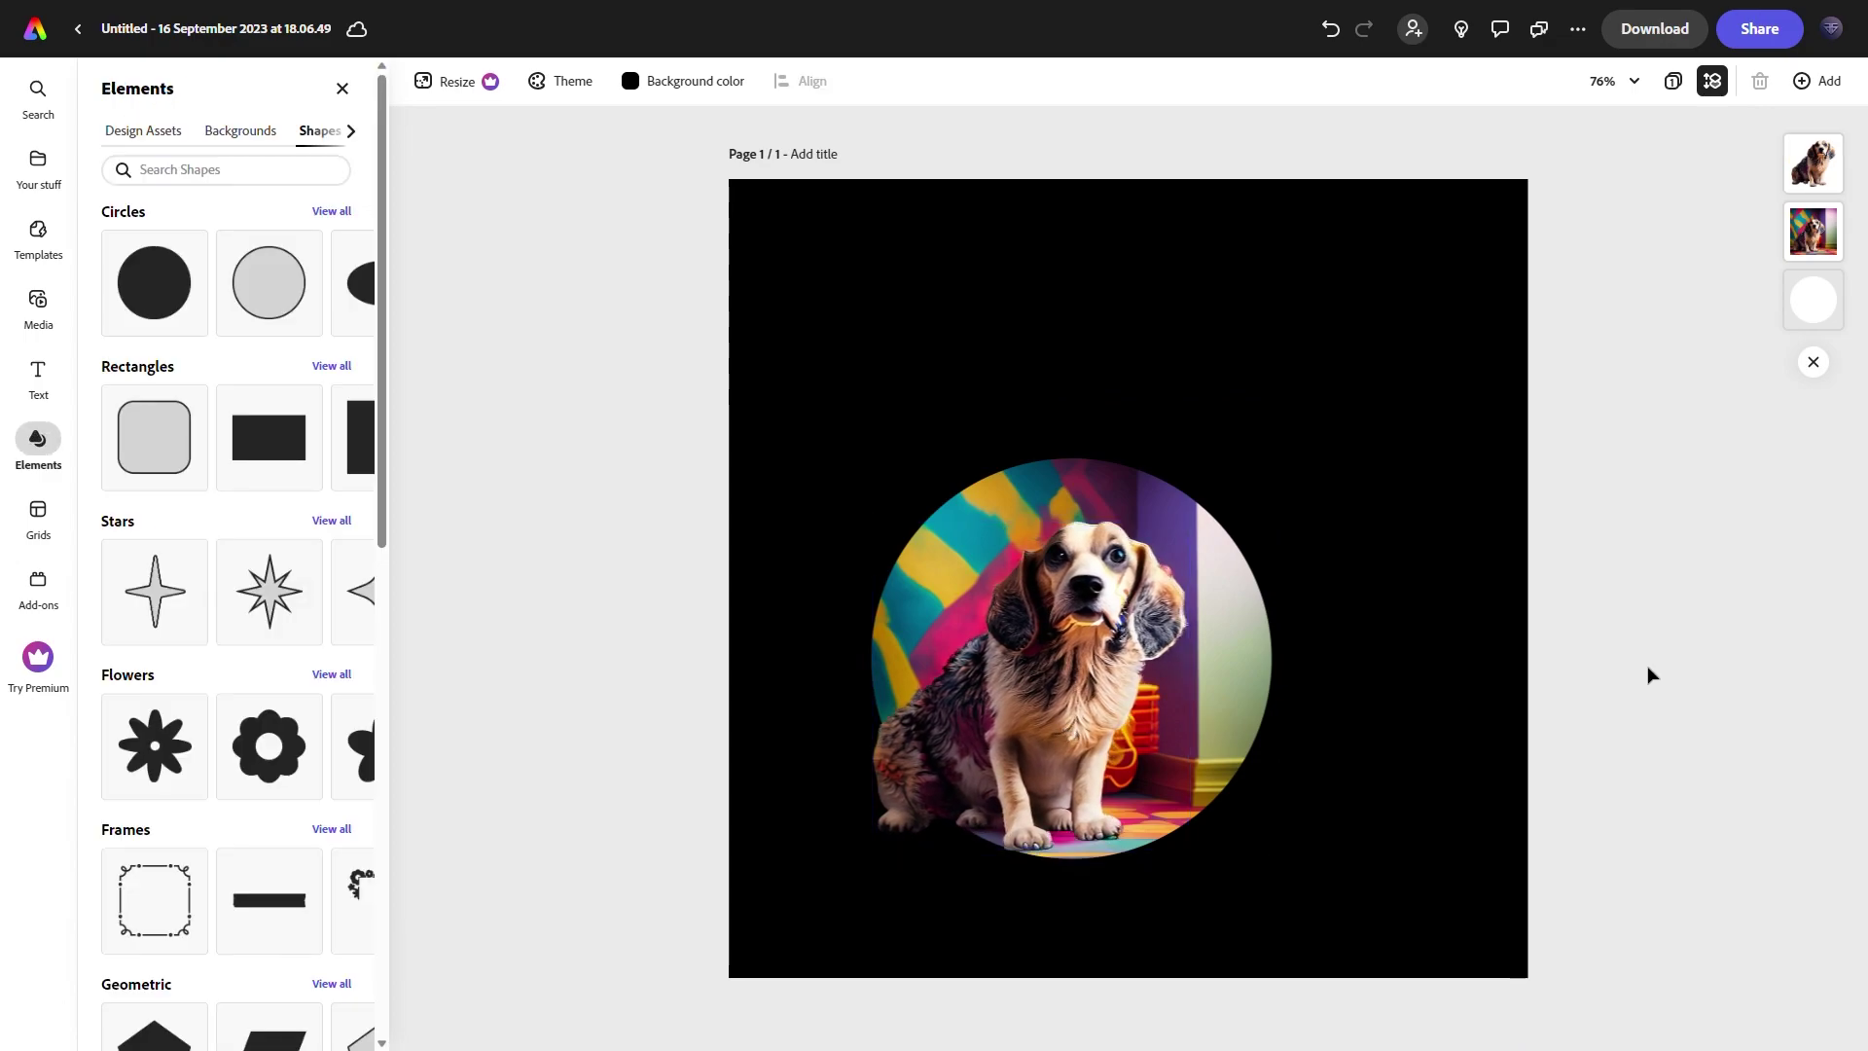
click(1824, 327)
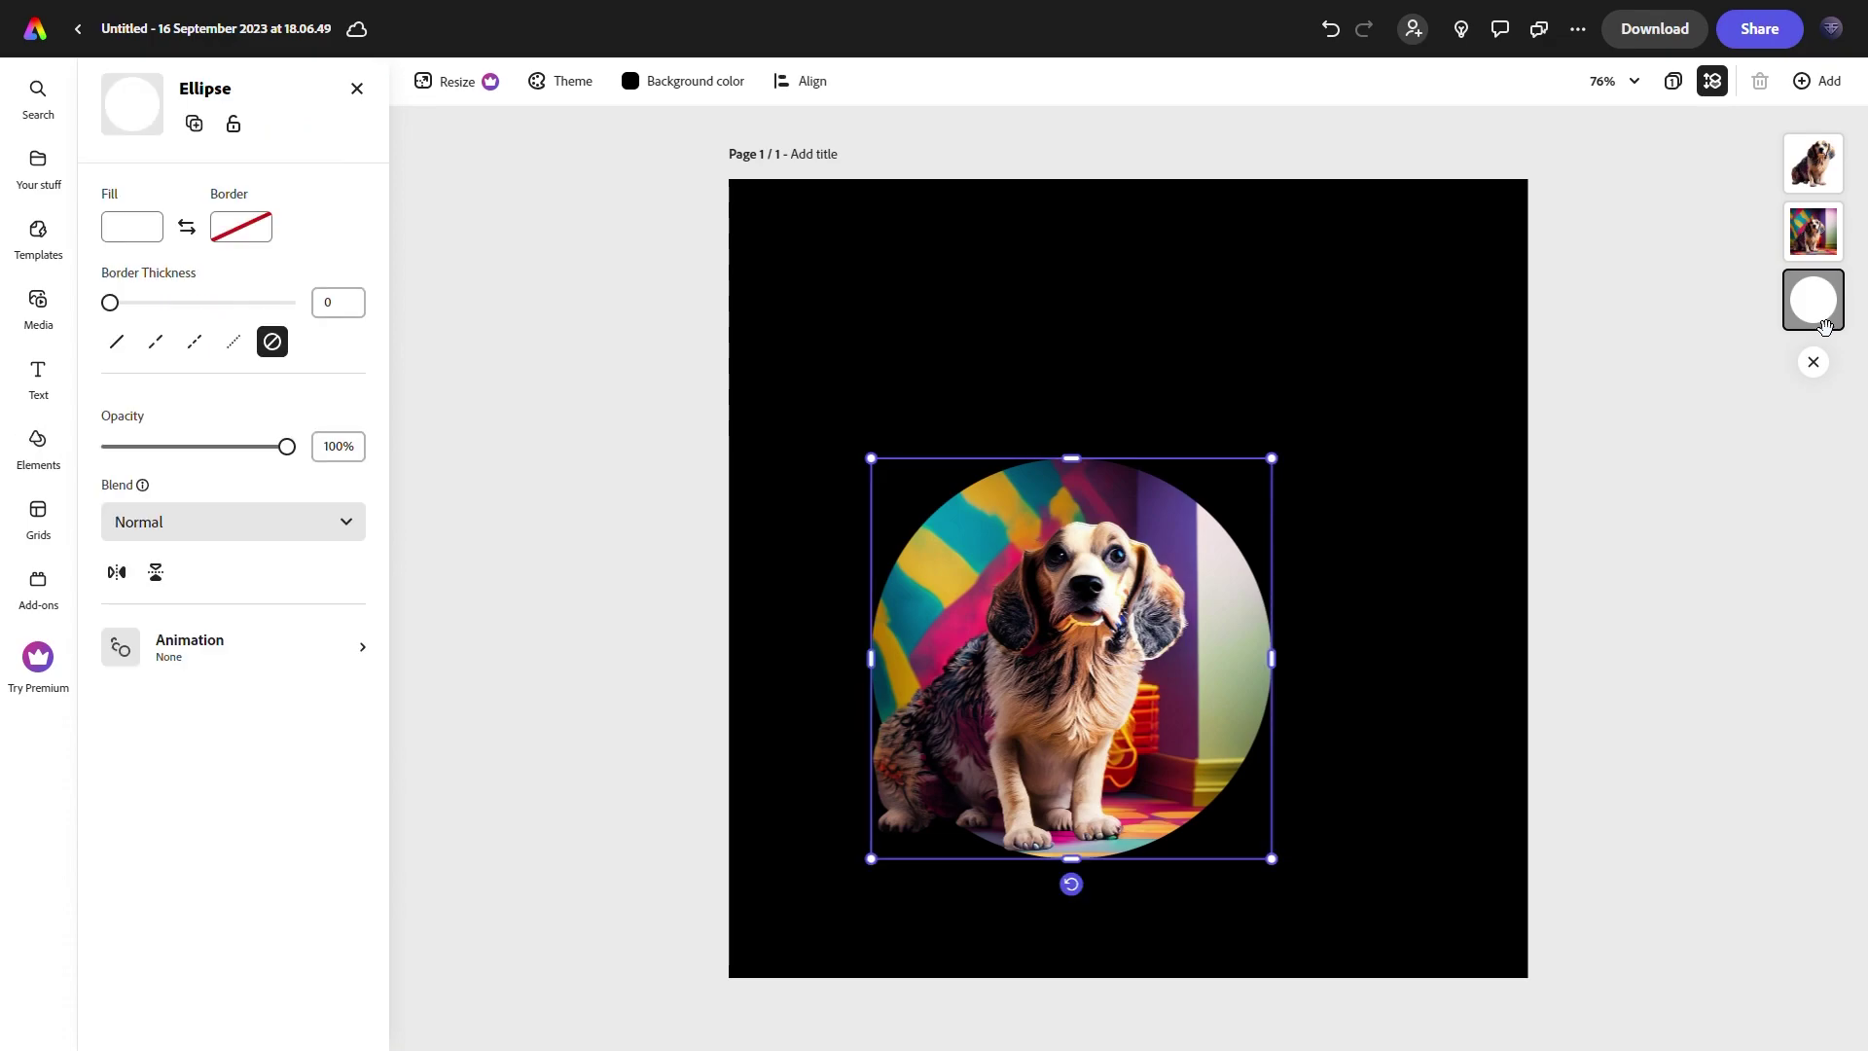
Delete the white circle and add a black 'paint splatter' design asset to the page.
key(Delete)
click(38, 440)
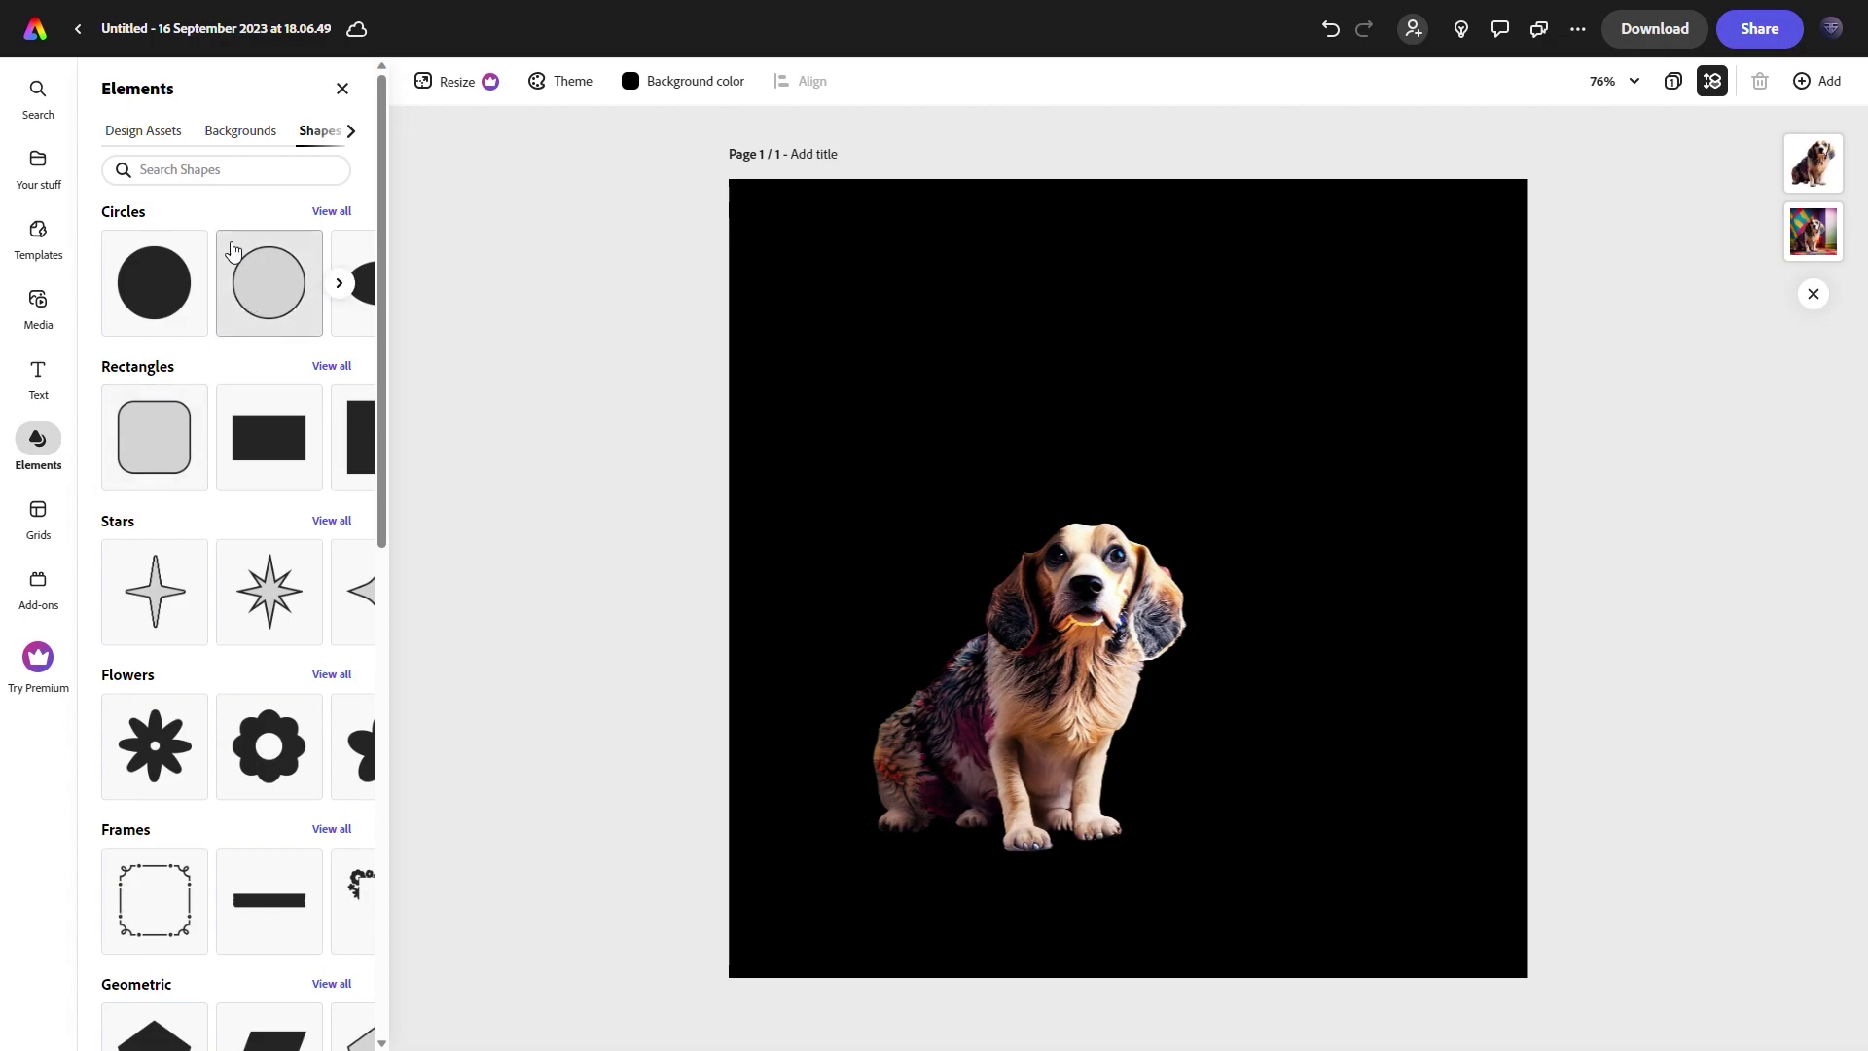
click(237, 130)
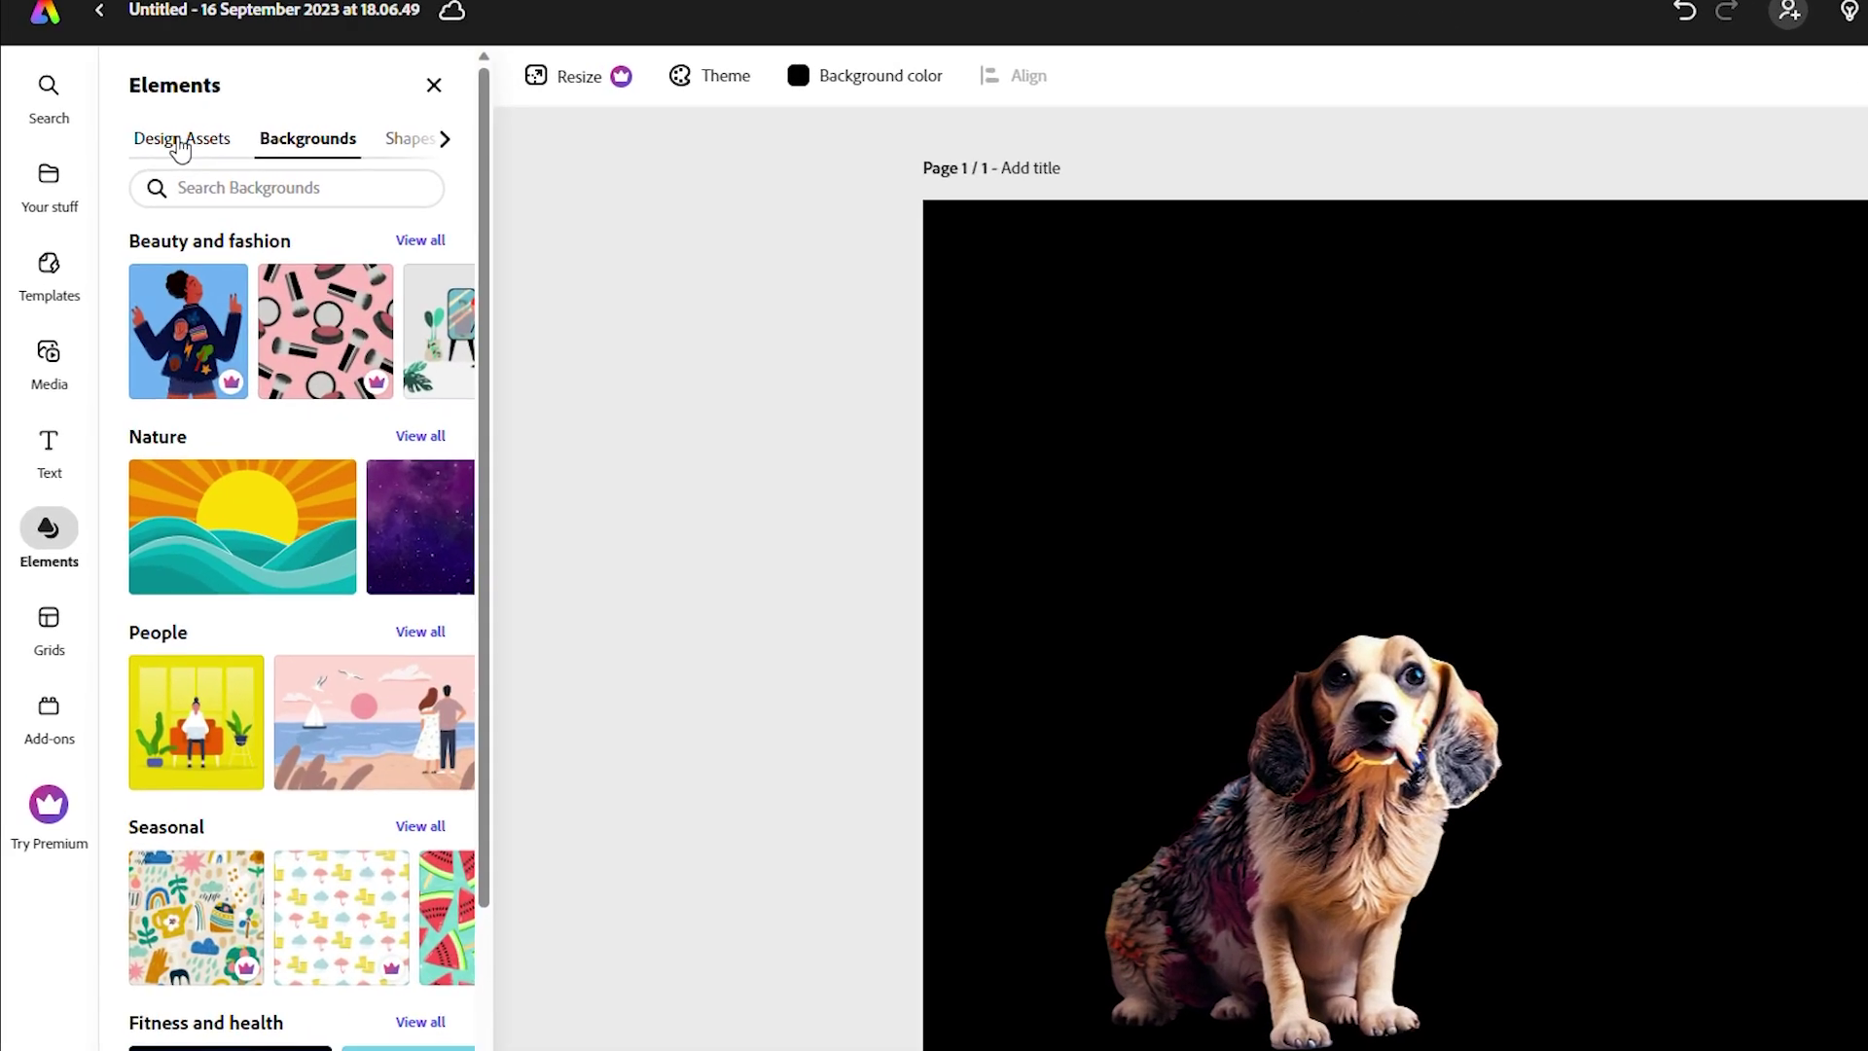
click(181, 139)
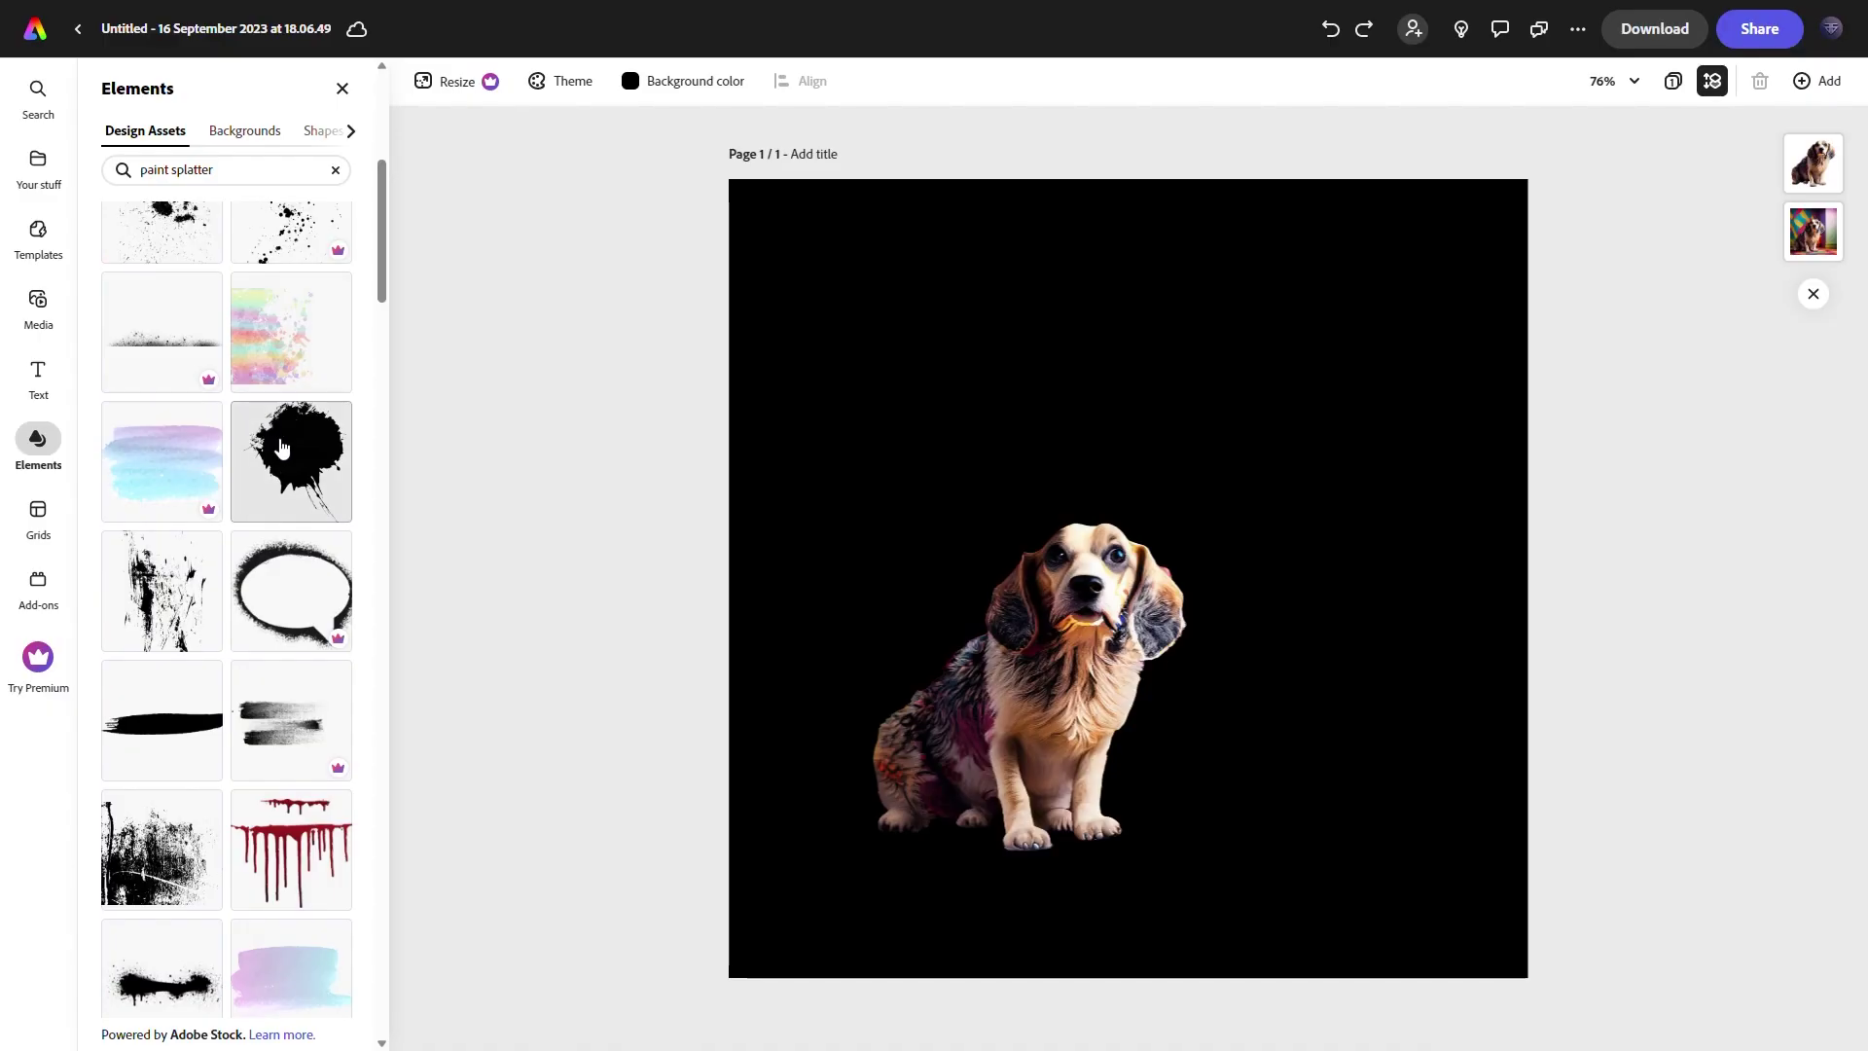
click(291, 461)
click(1189, 570)
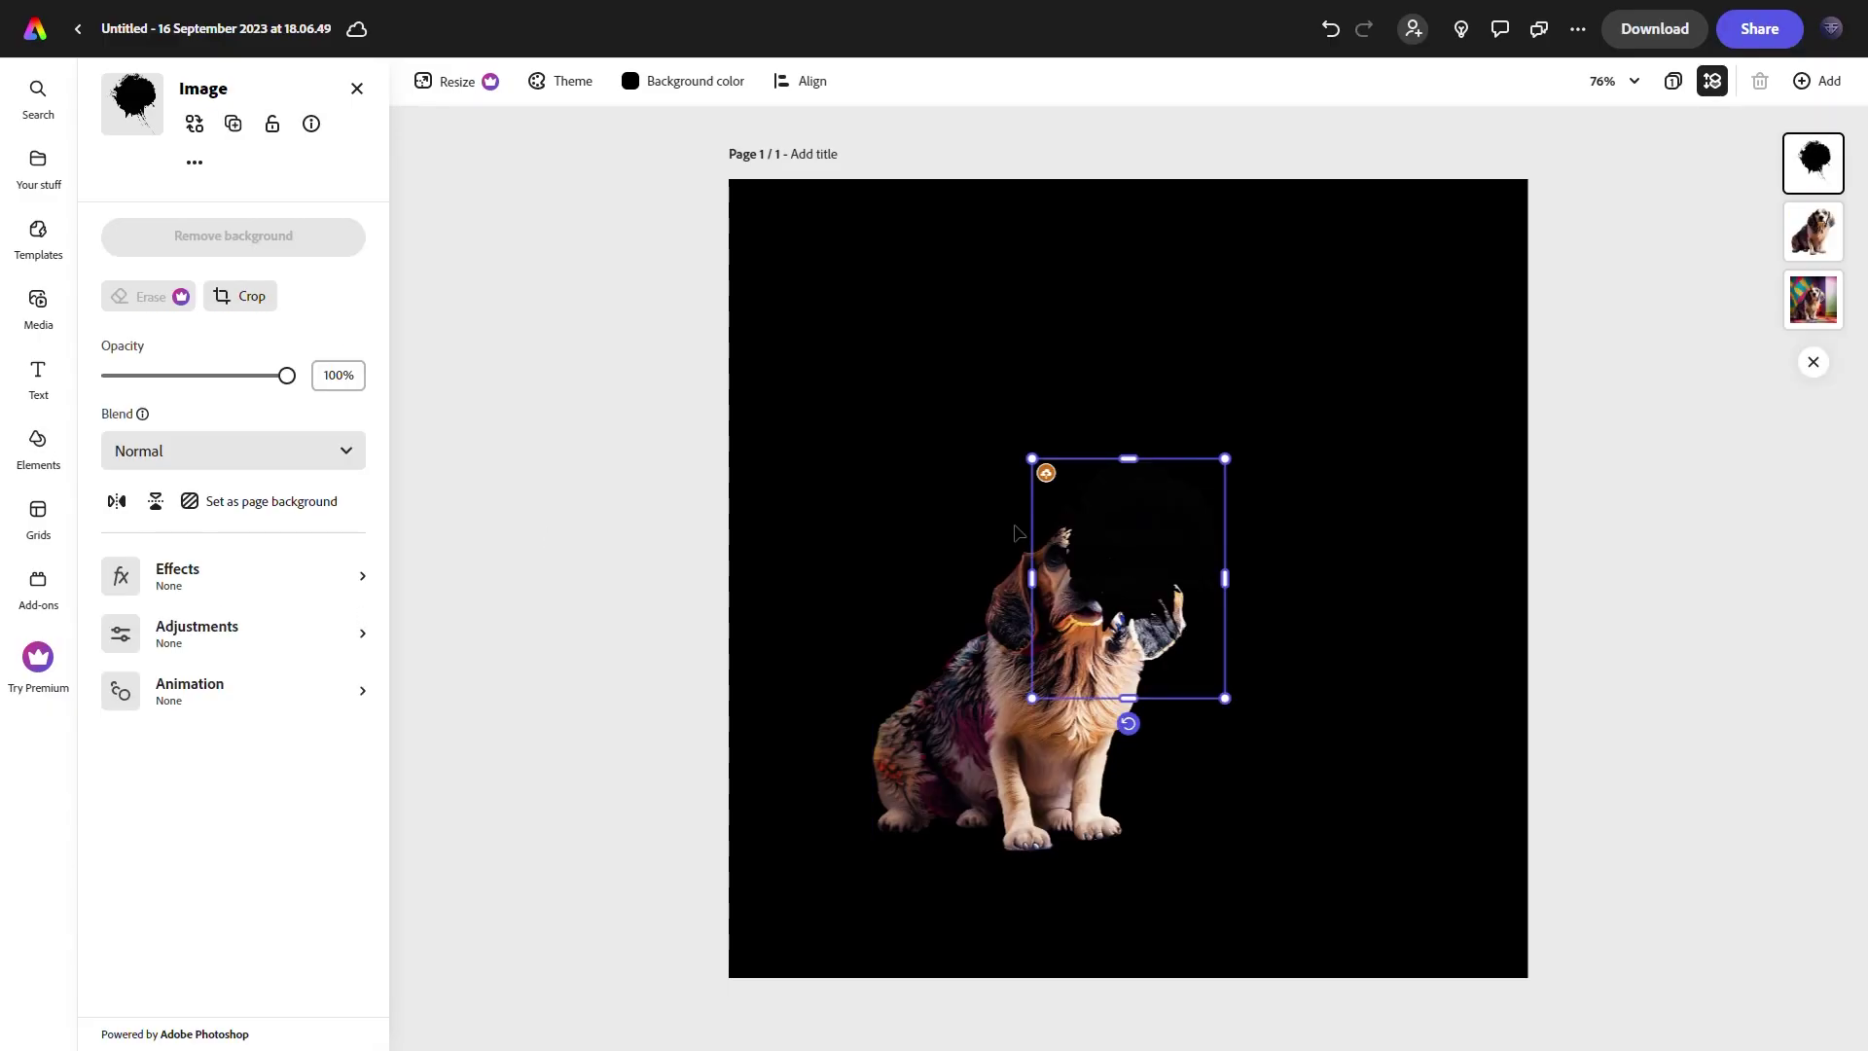
Apply a custom Duotone with white shadows and highlights to the splatter, then enlarge it.
click(210, 593)
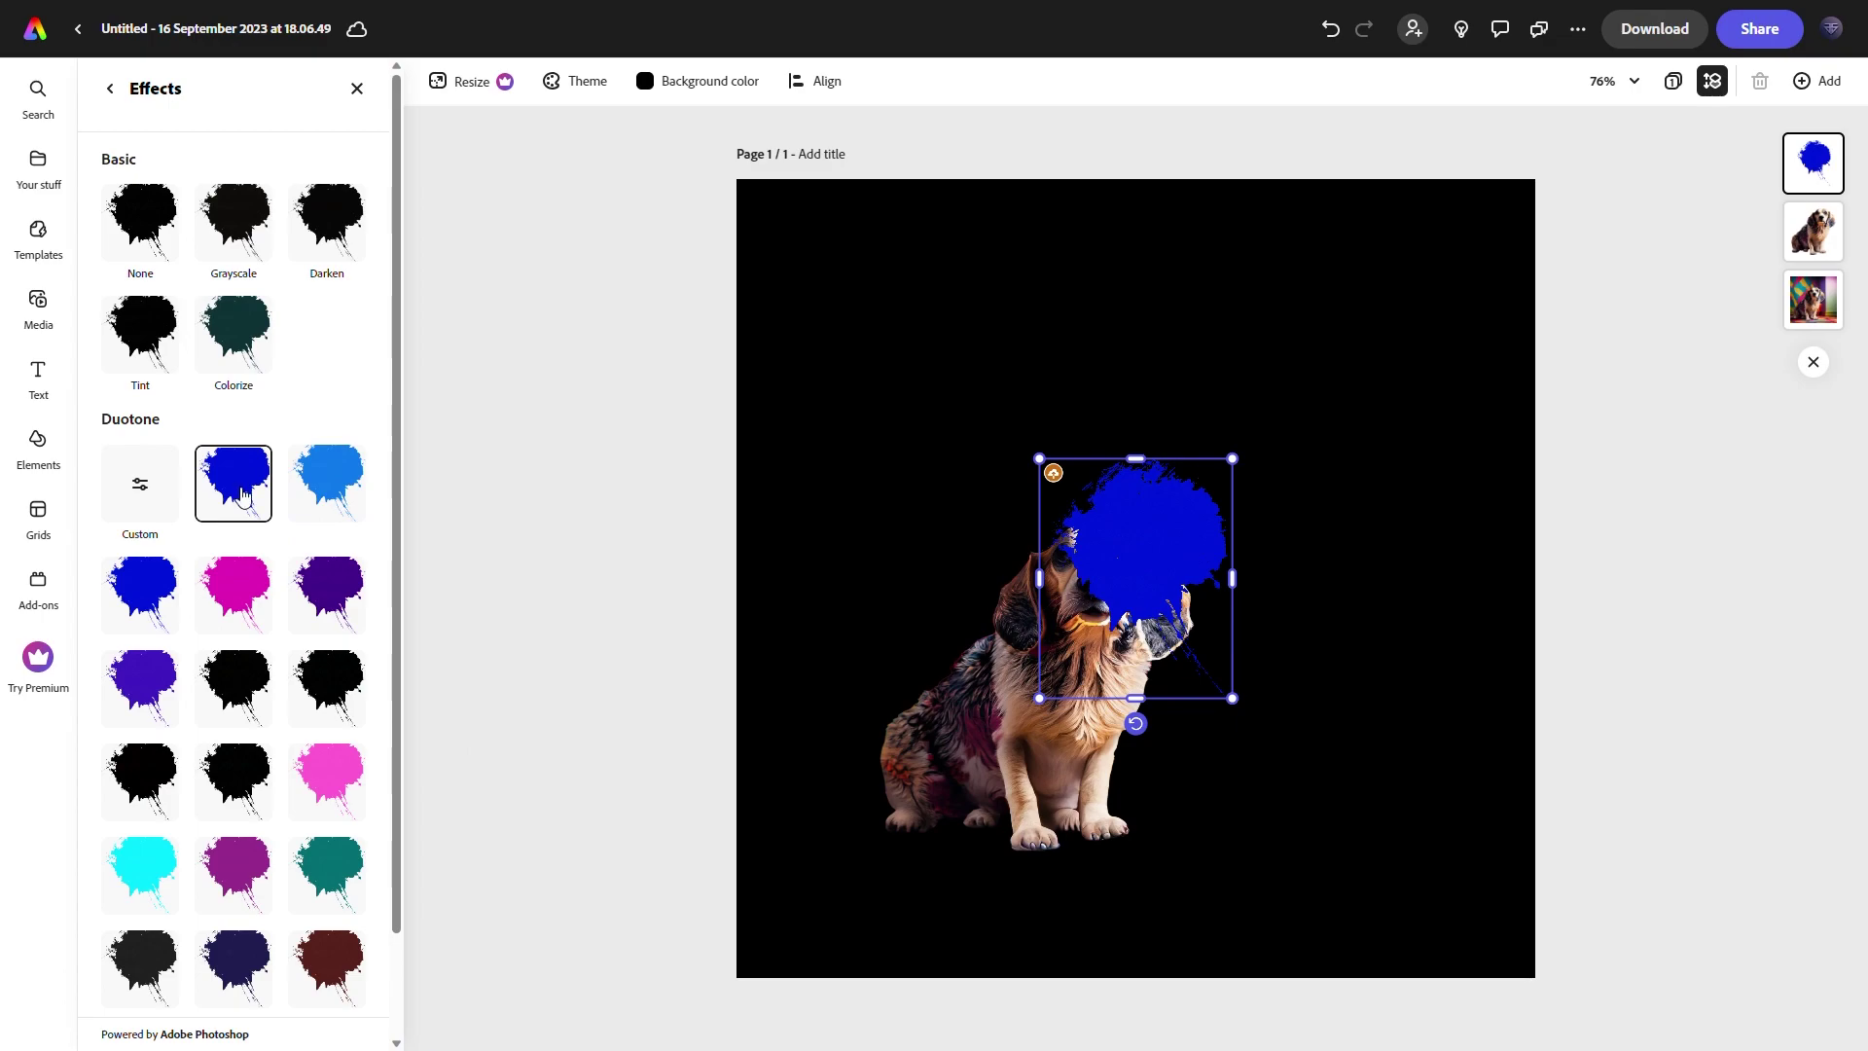
click(142, 497)
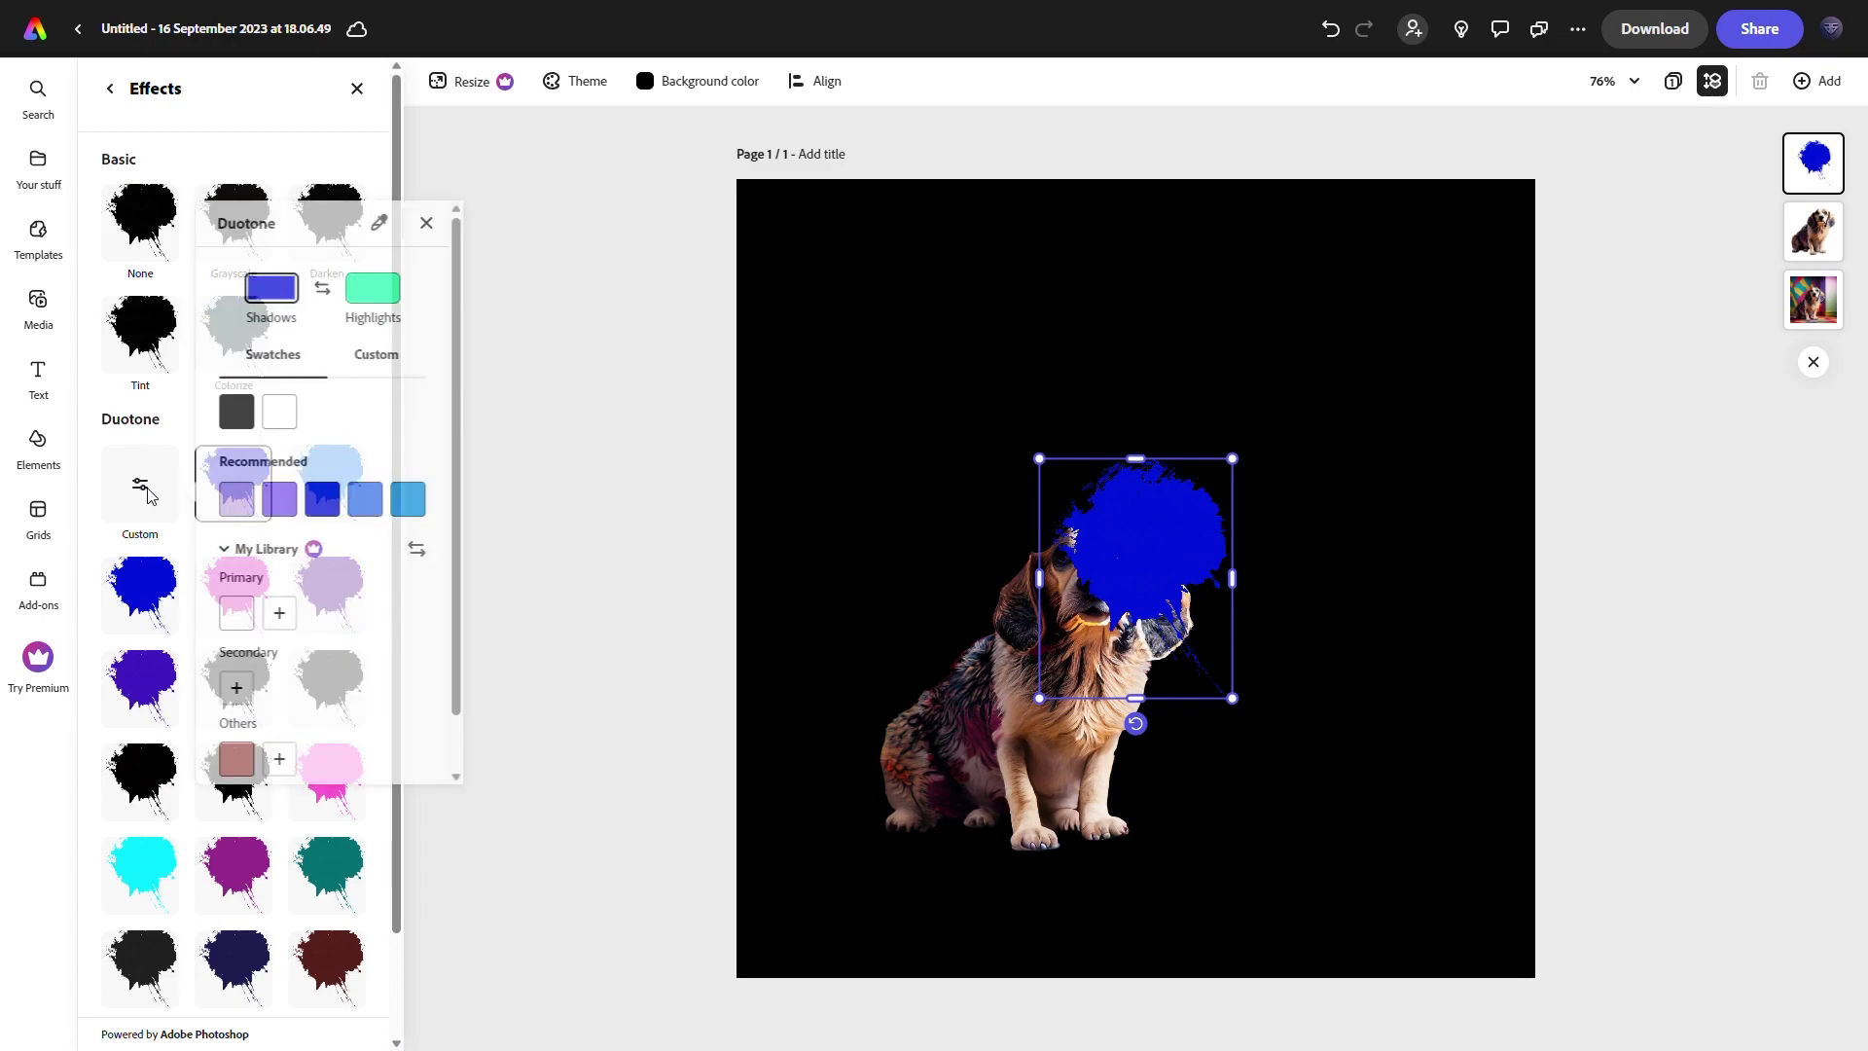
click(281, 421)
click(384, 311)
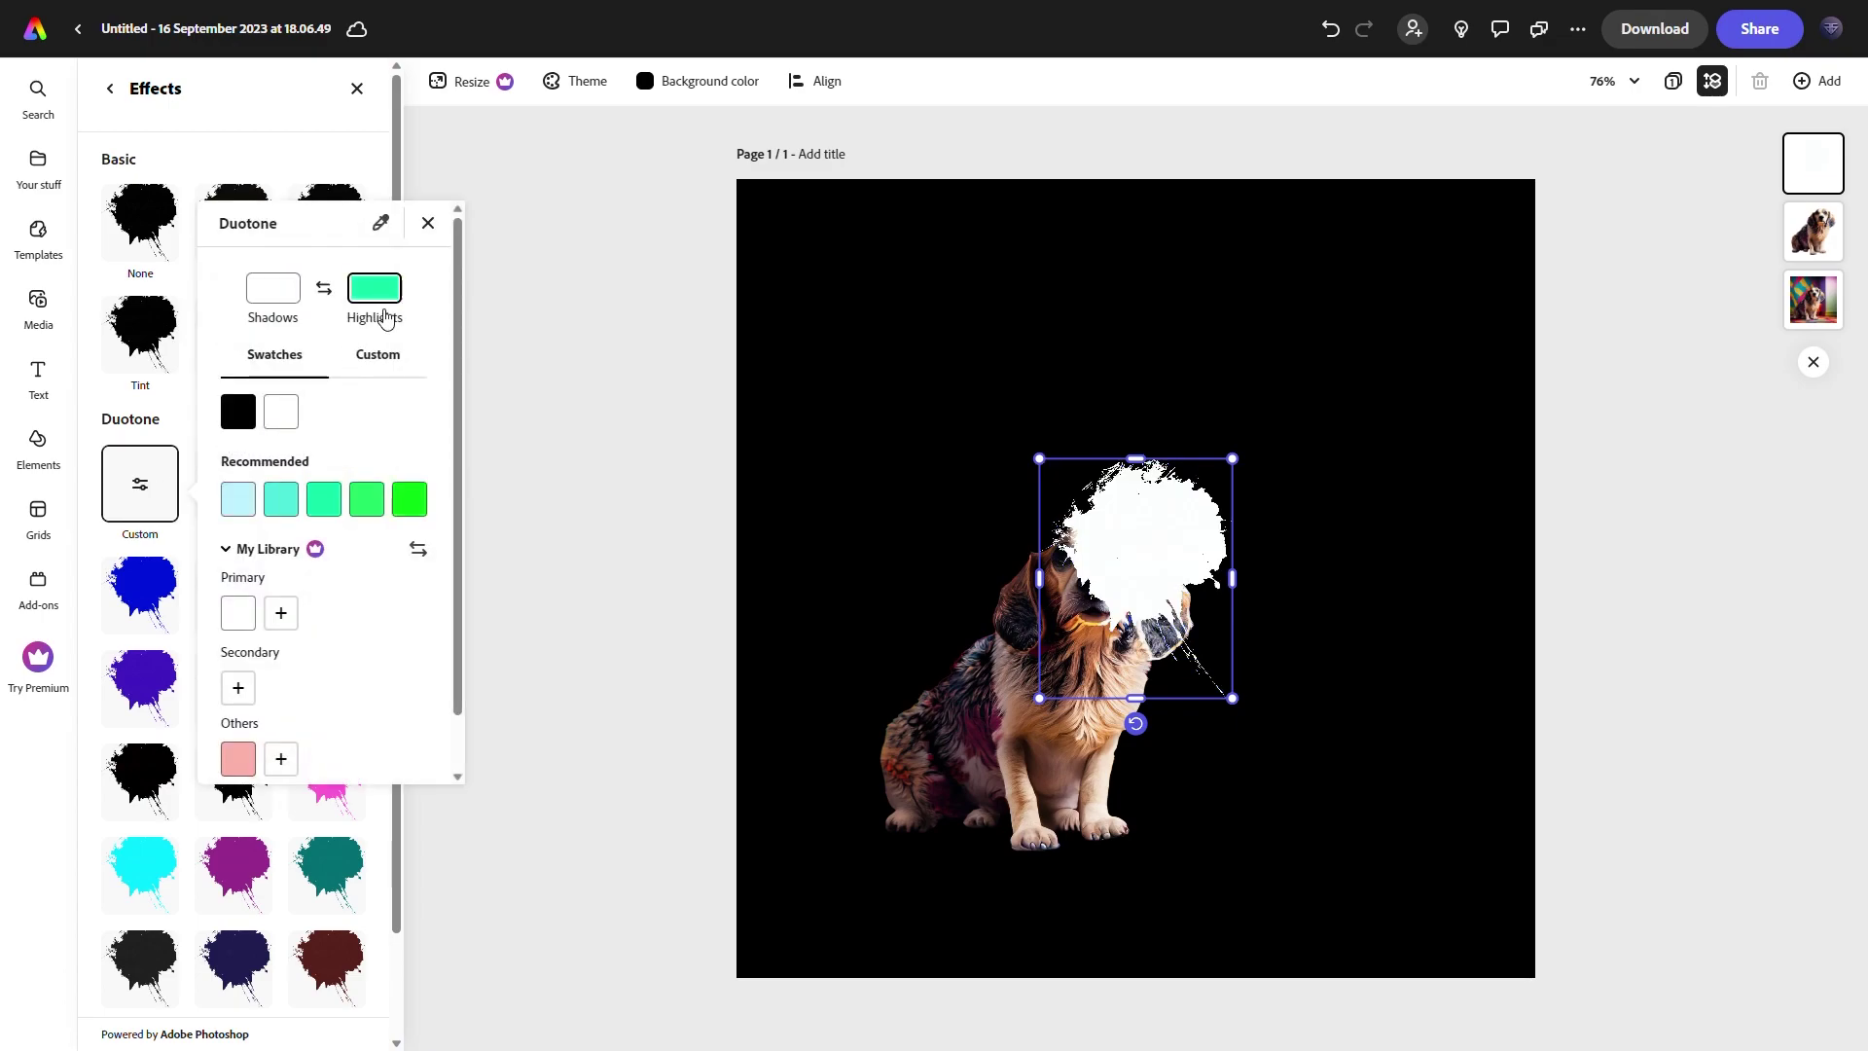
click(285, 413)
click(538, 435)
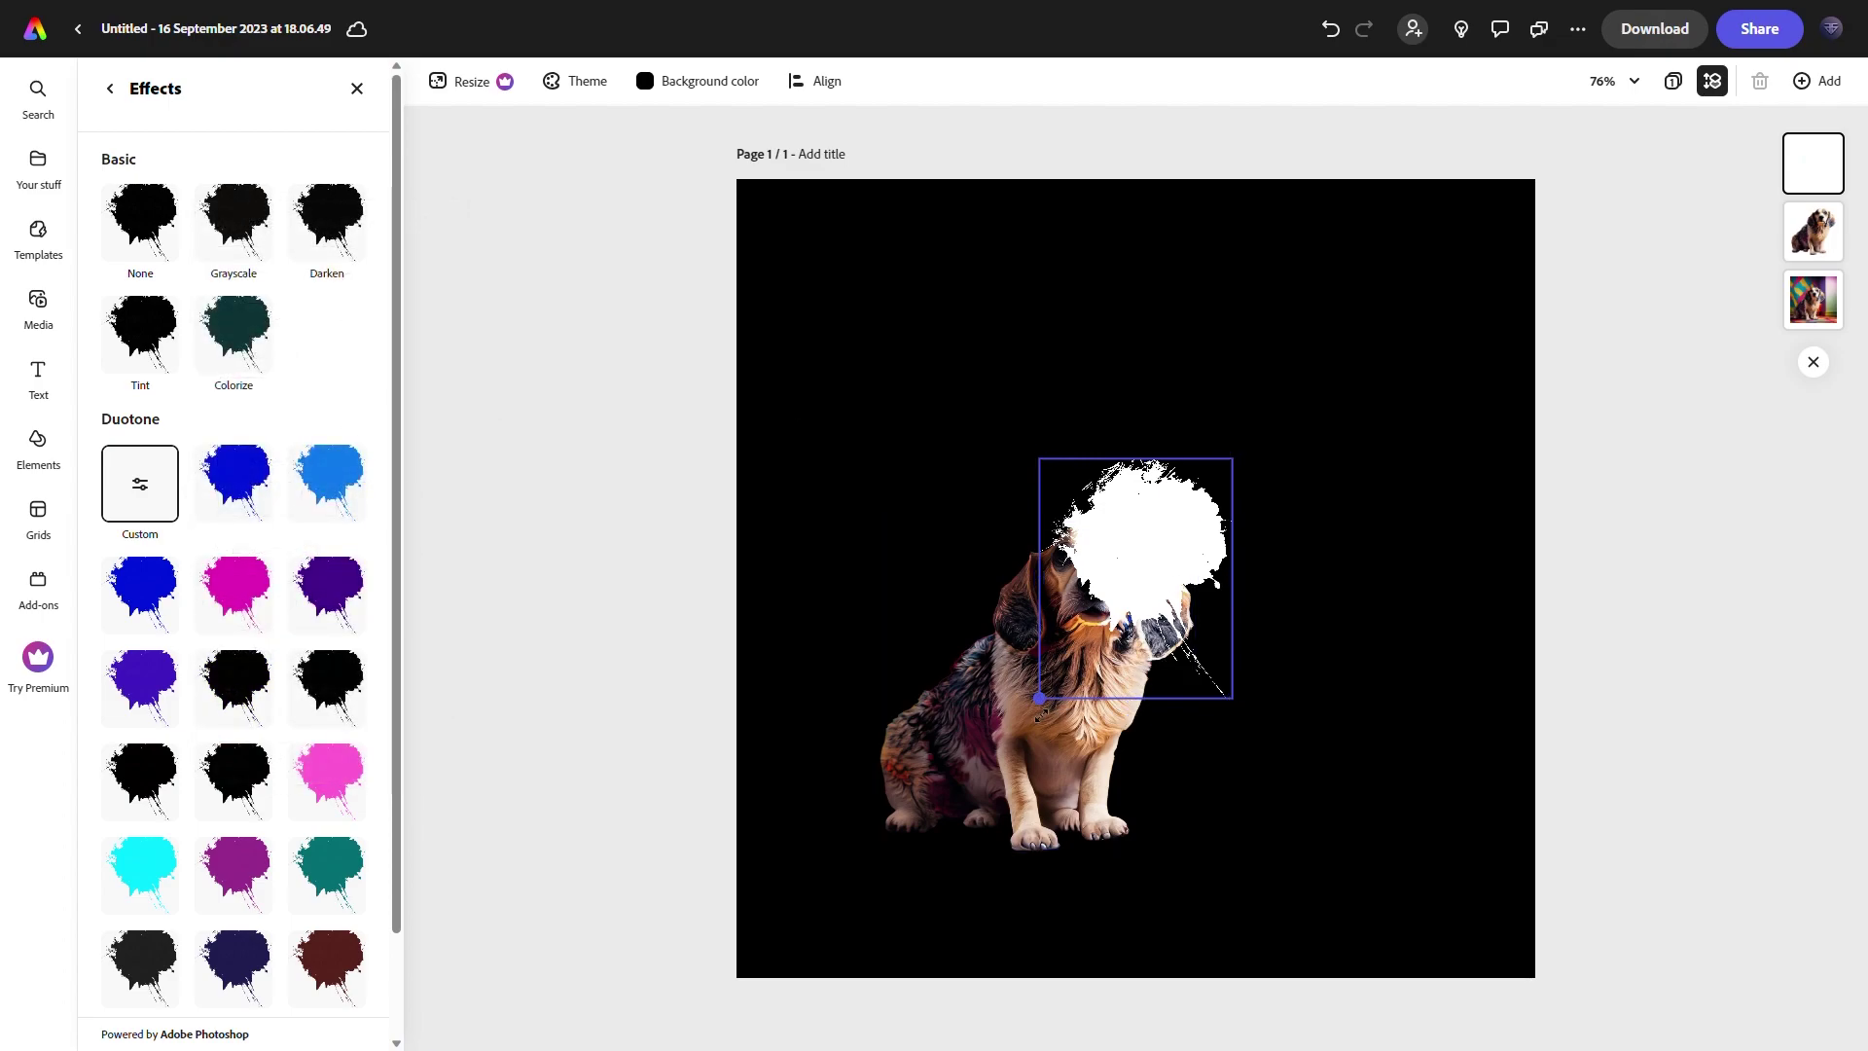
drag(1039, 701, 789, 1009)
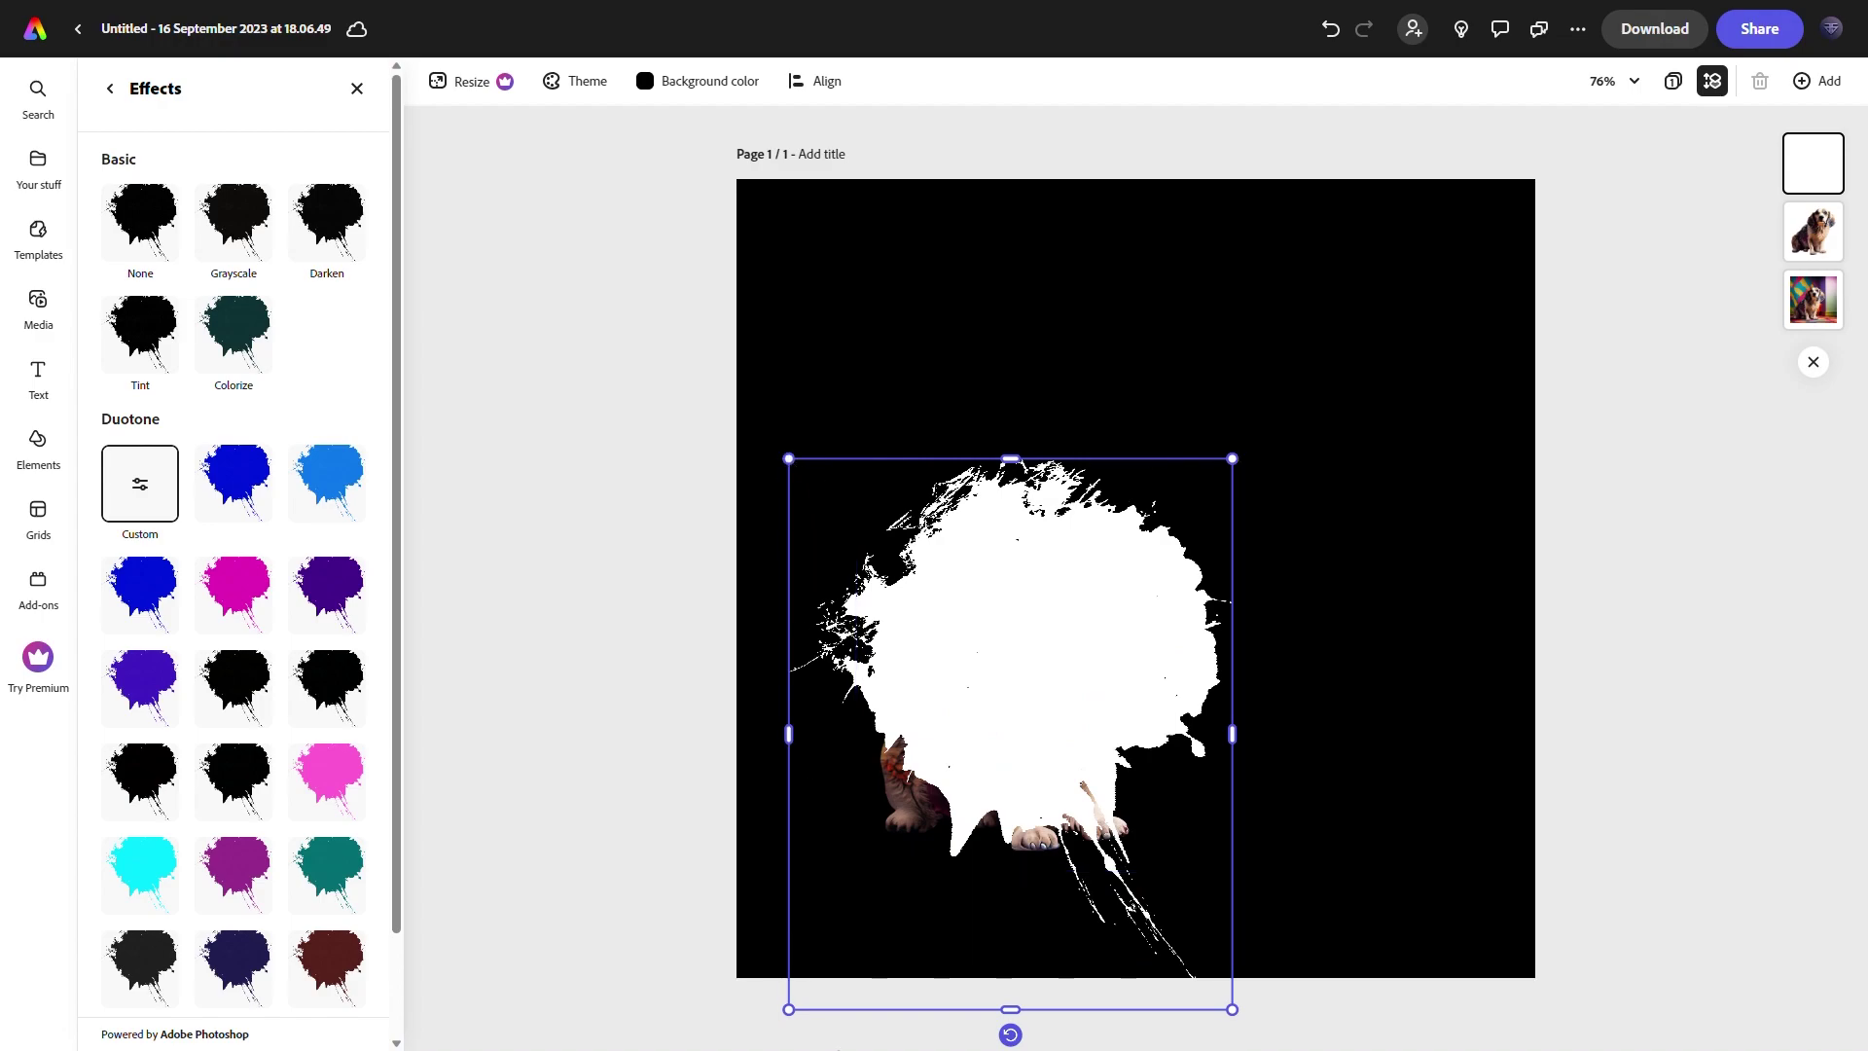
Tilt the splatter about 21 degrees, enlarge it, and position the mask around the dog.
drag(1011, 1034, 930, 273)
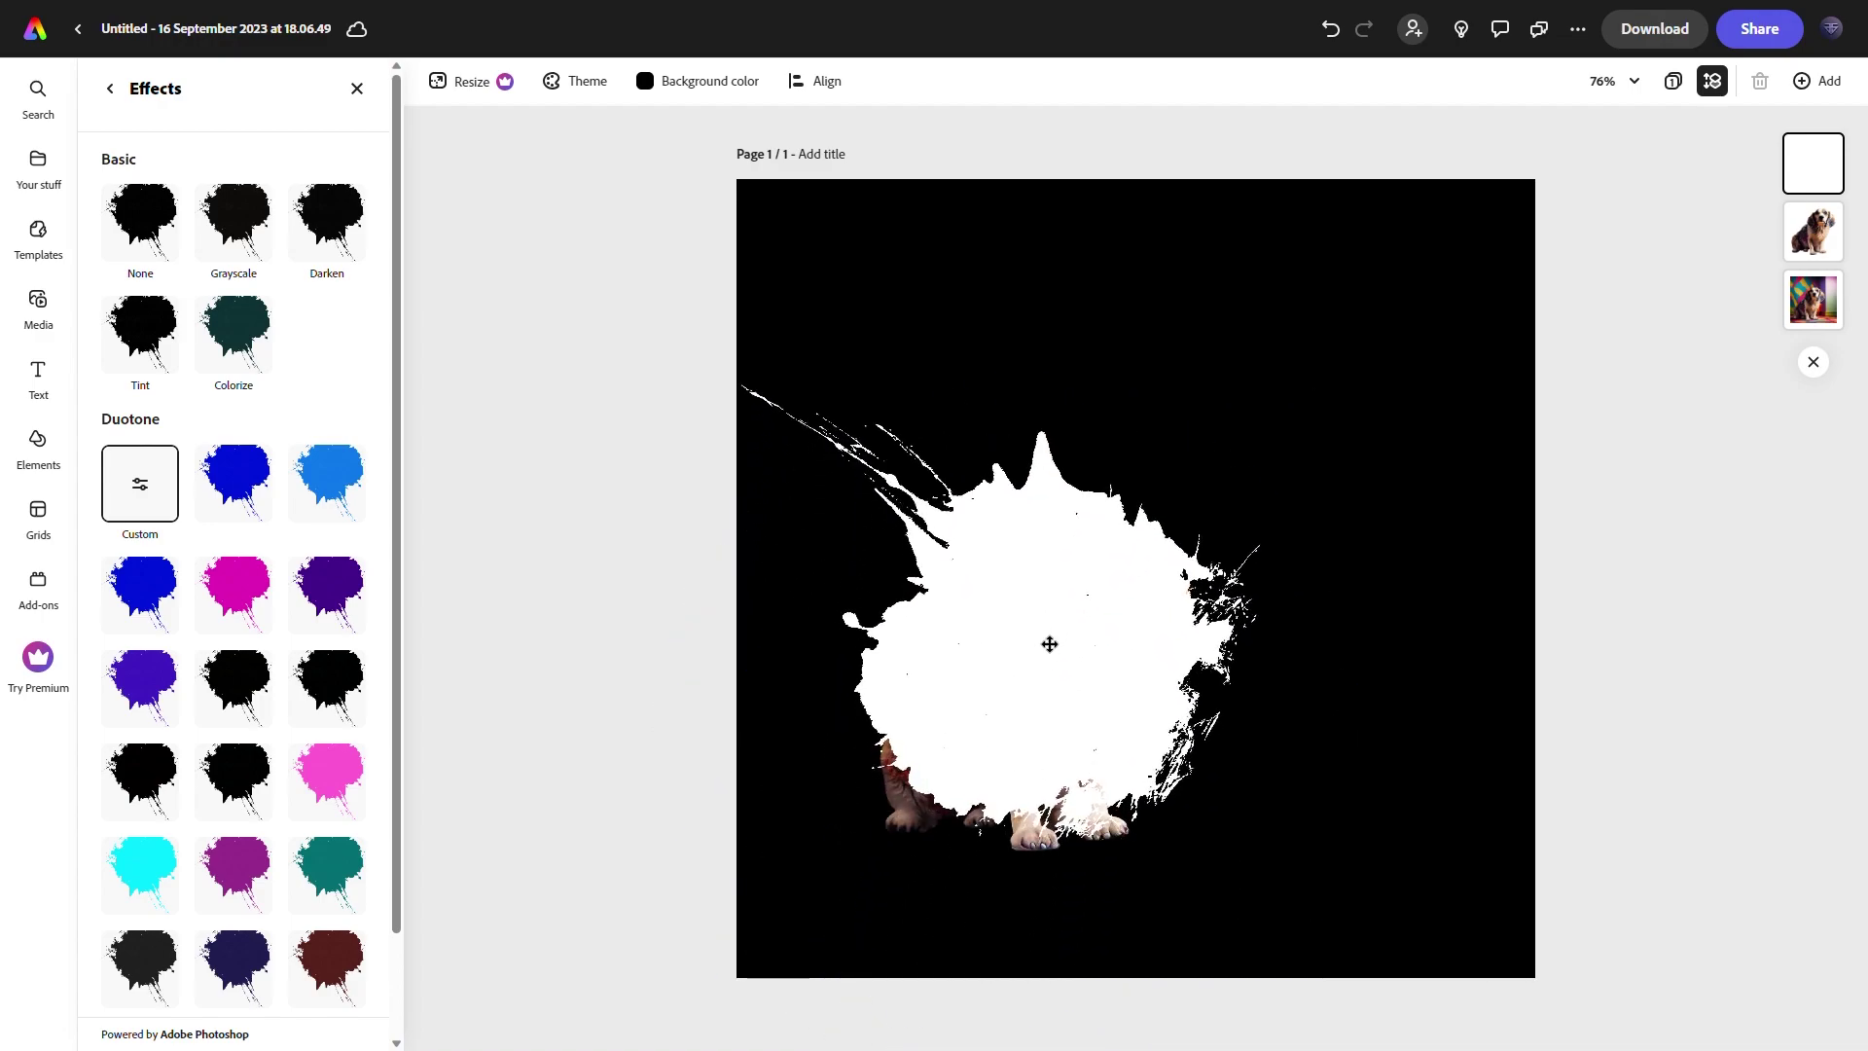
drag(944, 900, 917, 979)
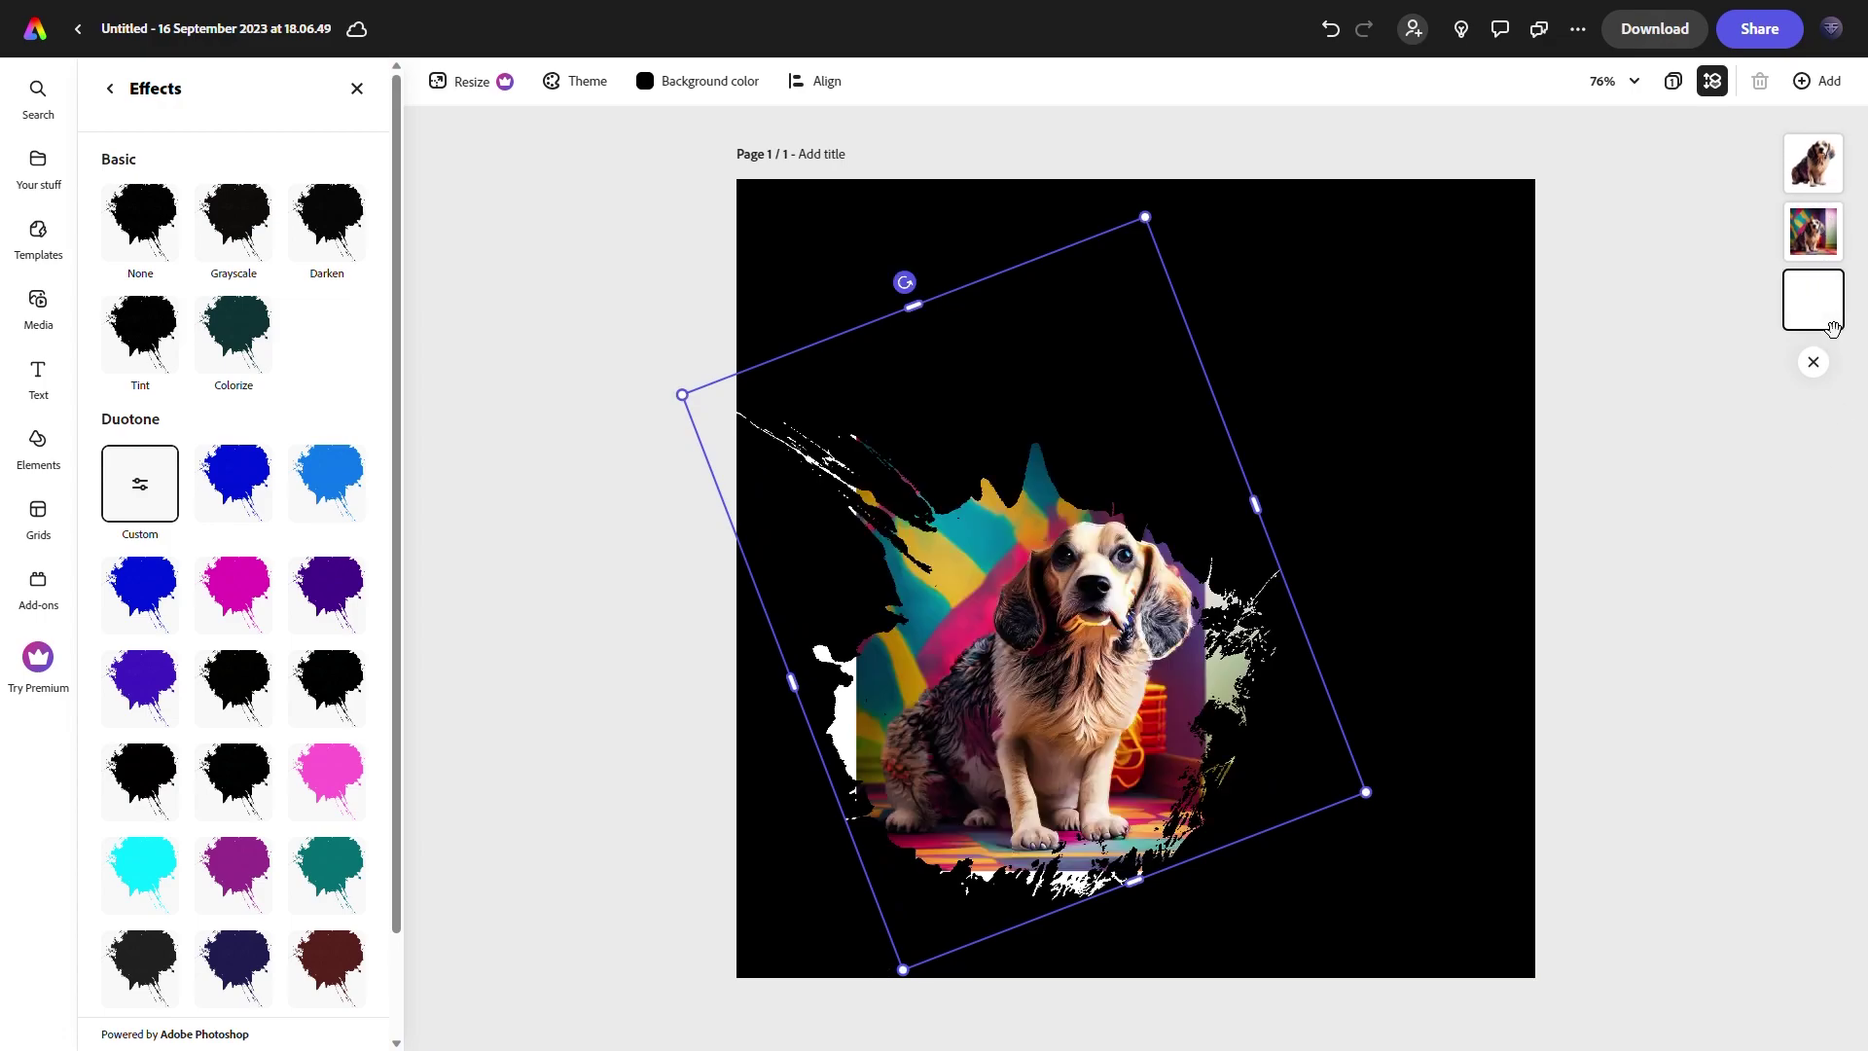
drag(1358, 731, 1355, 785)
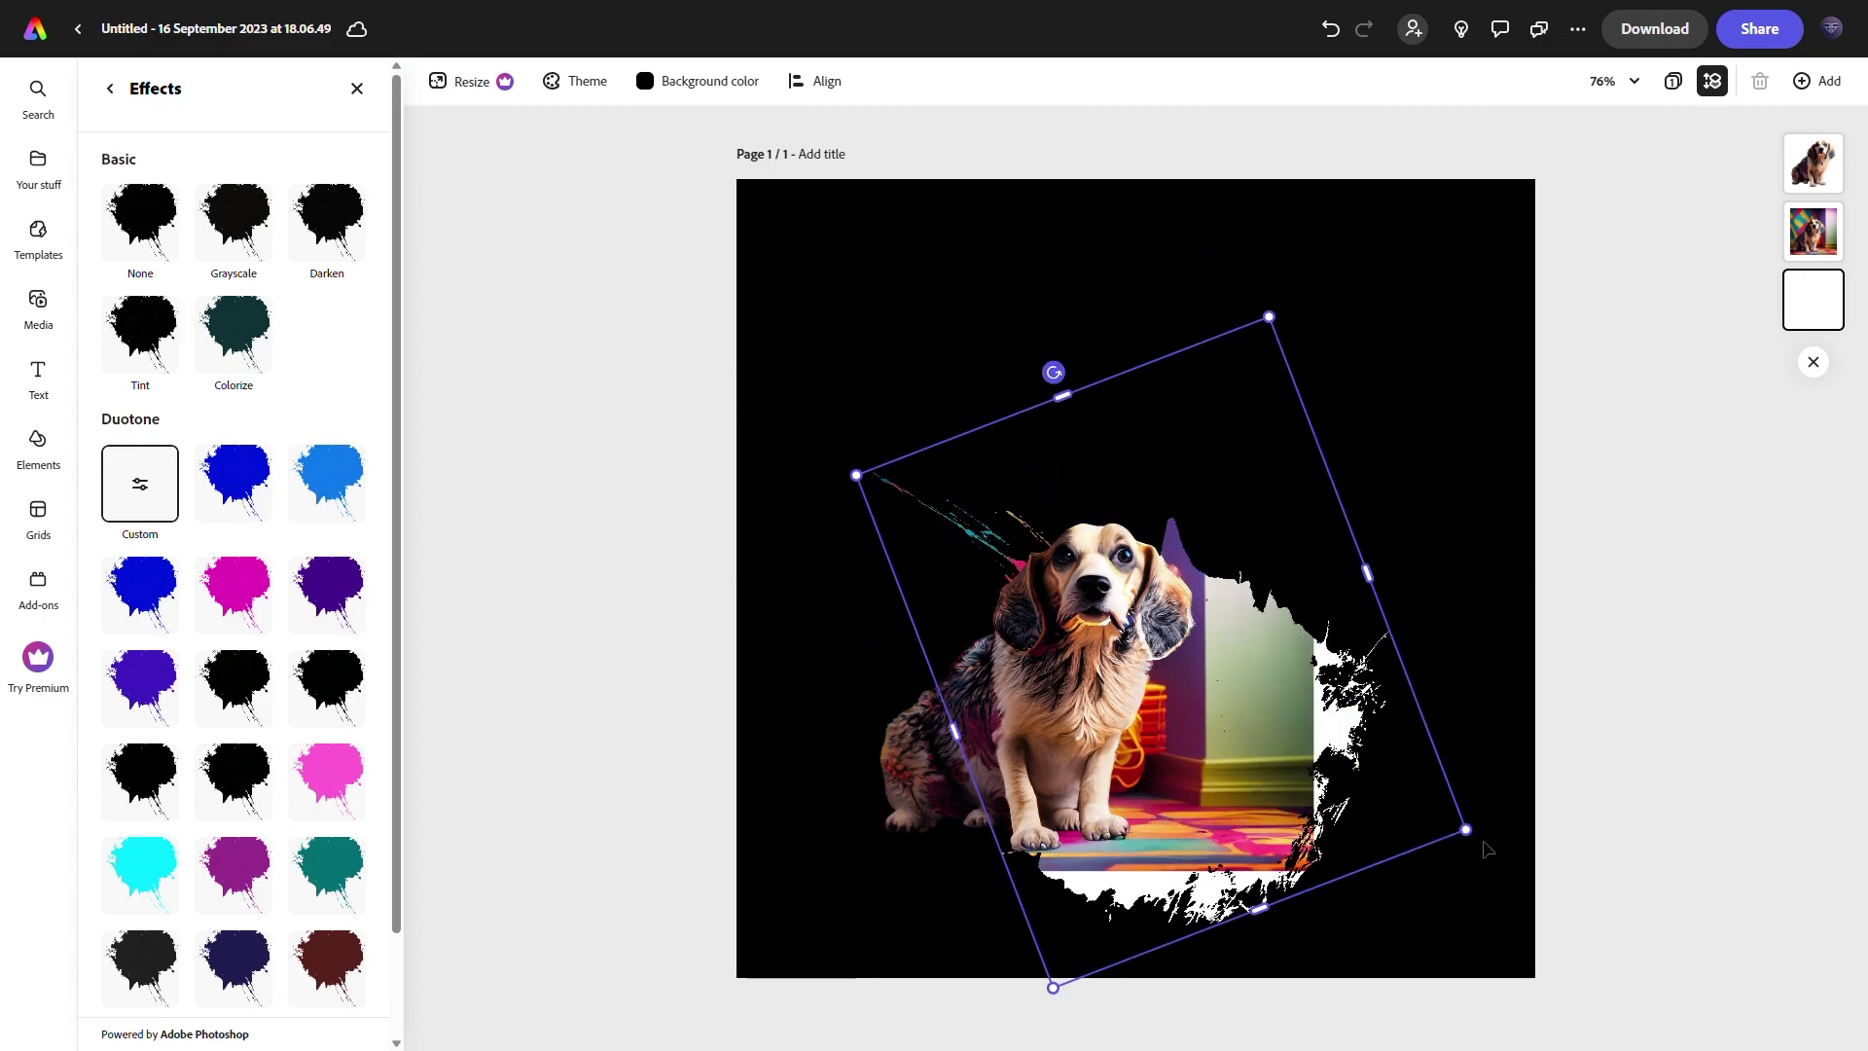
drag(1472, 834, 1343, 761)
Resize and reshape the rotated splash mask so the photo fills it behind the dog.
click(1688, 773)
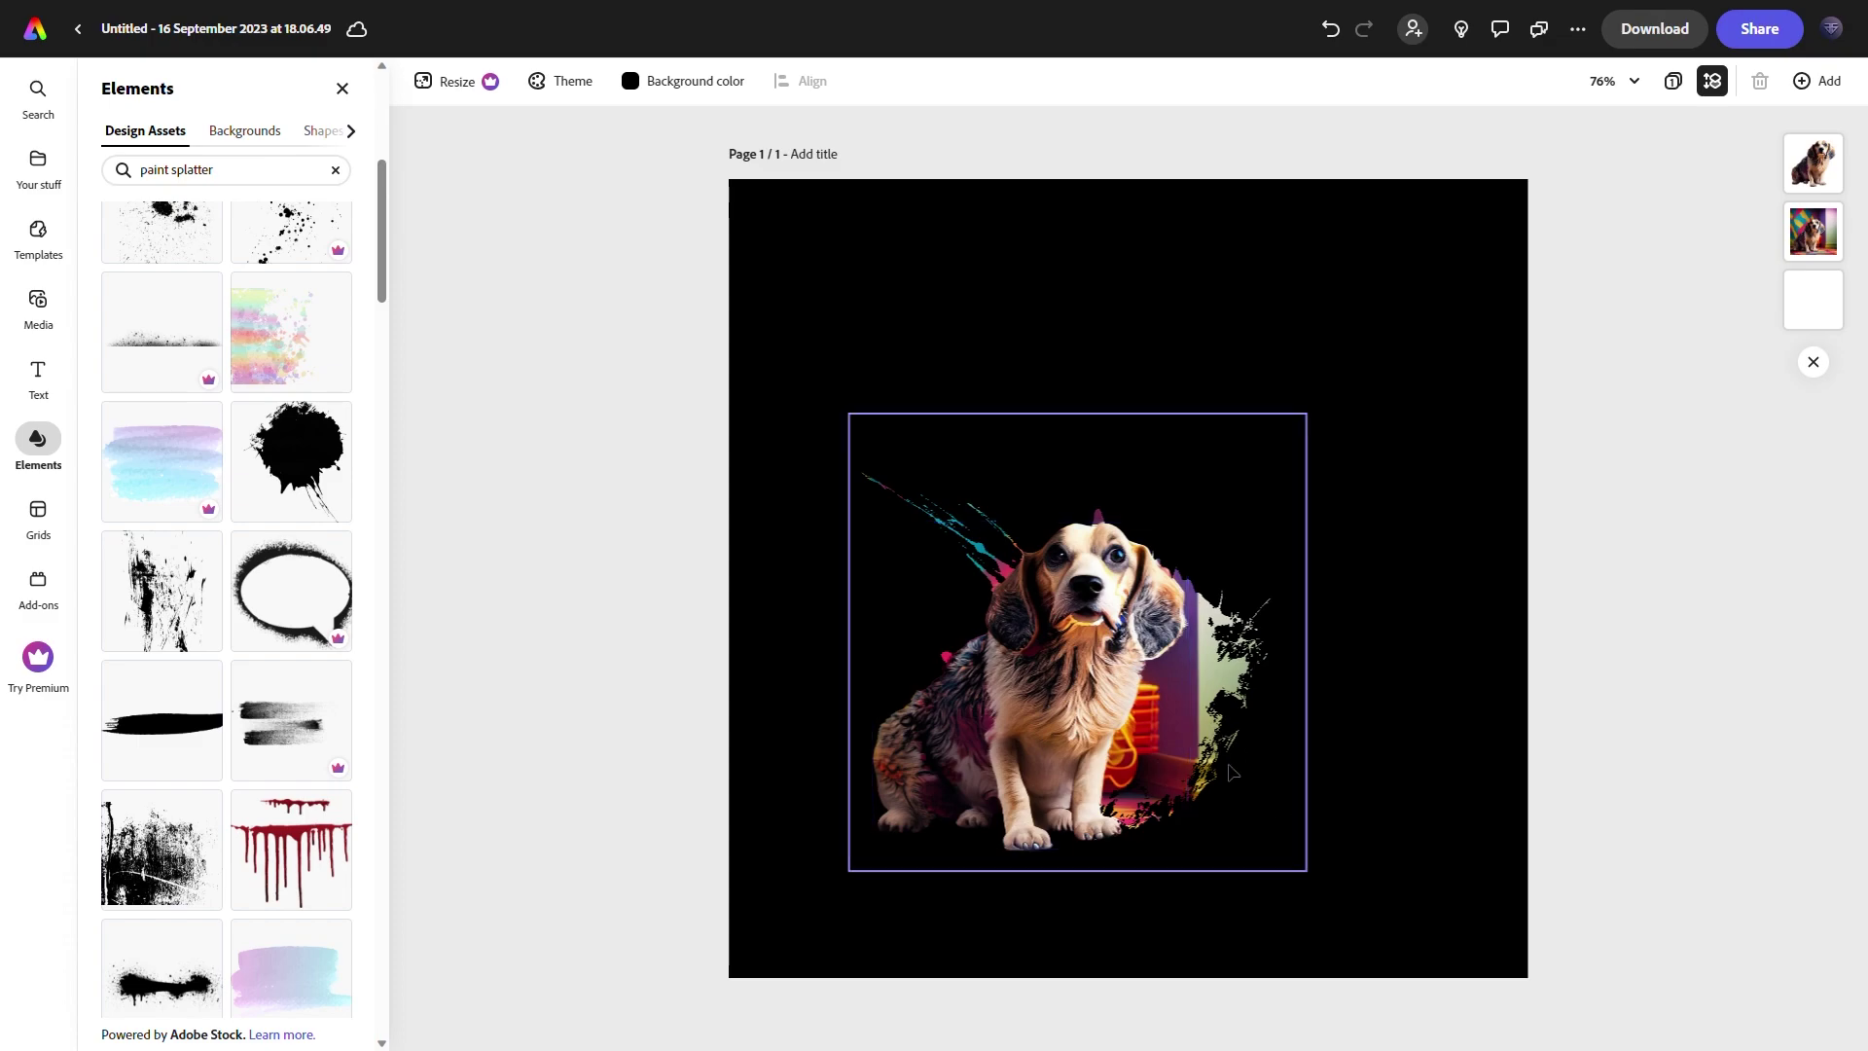
click(925, 676)
drag(925, 673, 836, 712)
drag(1354, 775, 1270, 734)
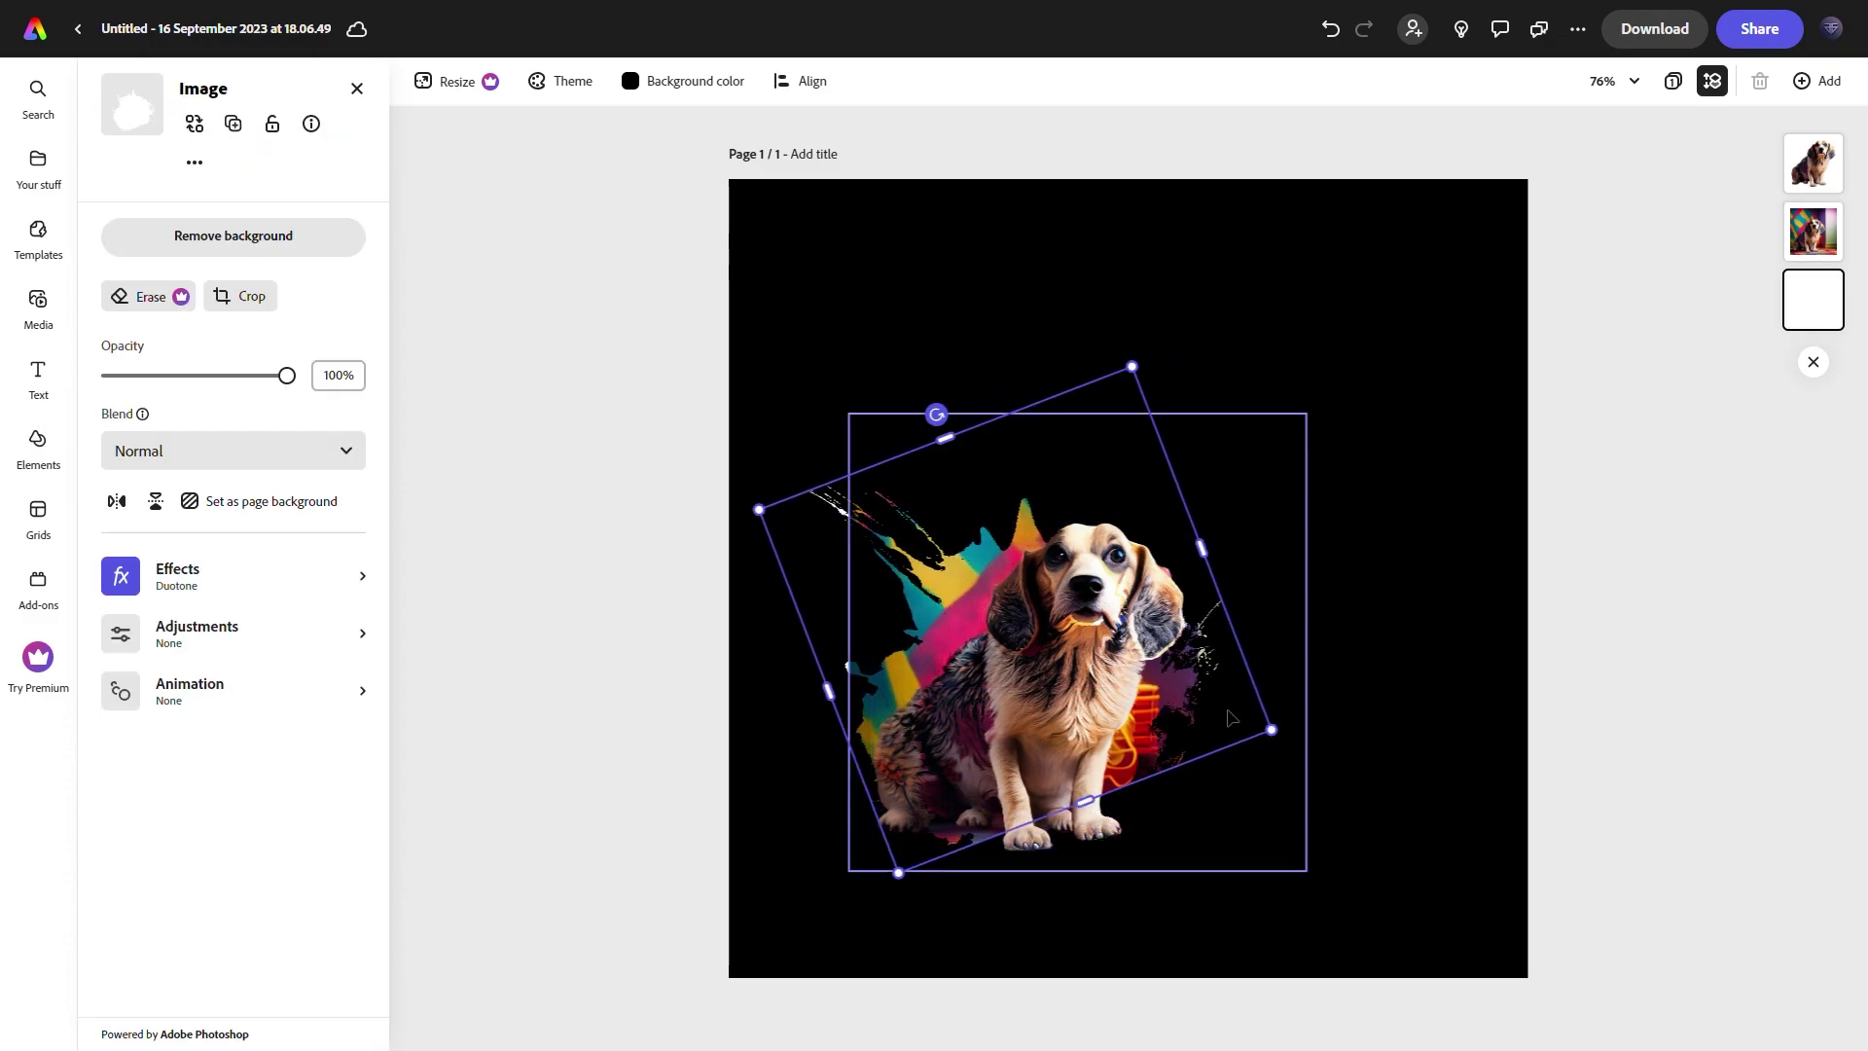
click(1581, 756)
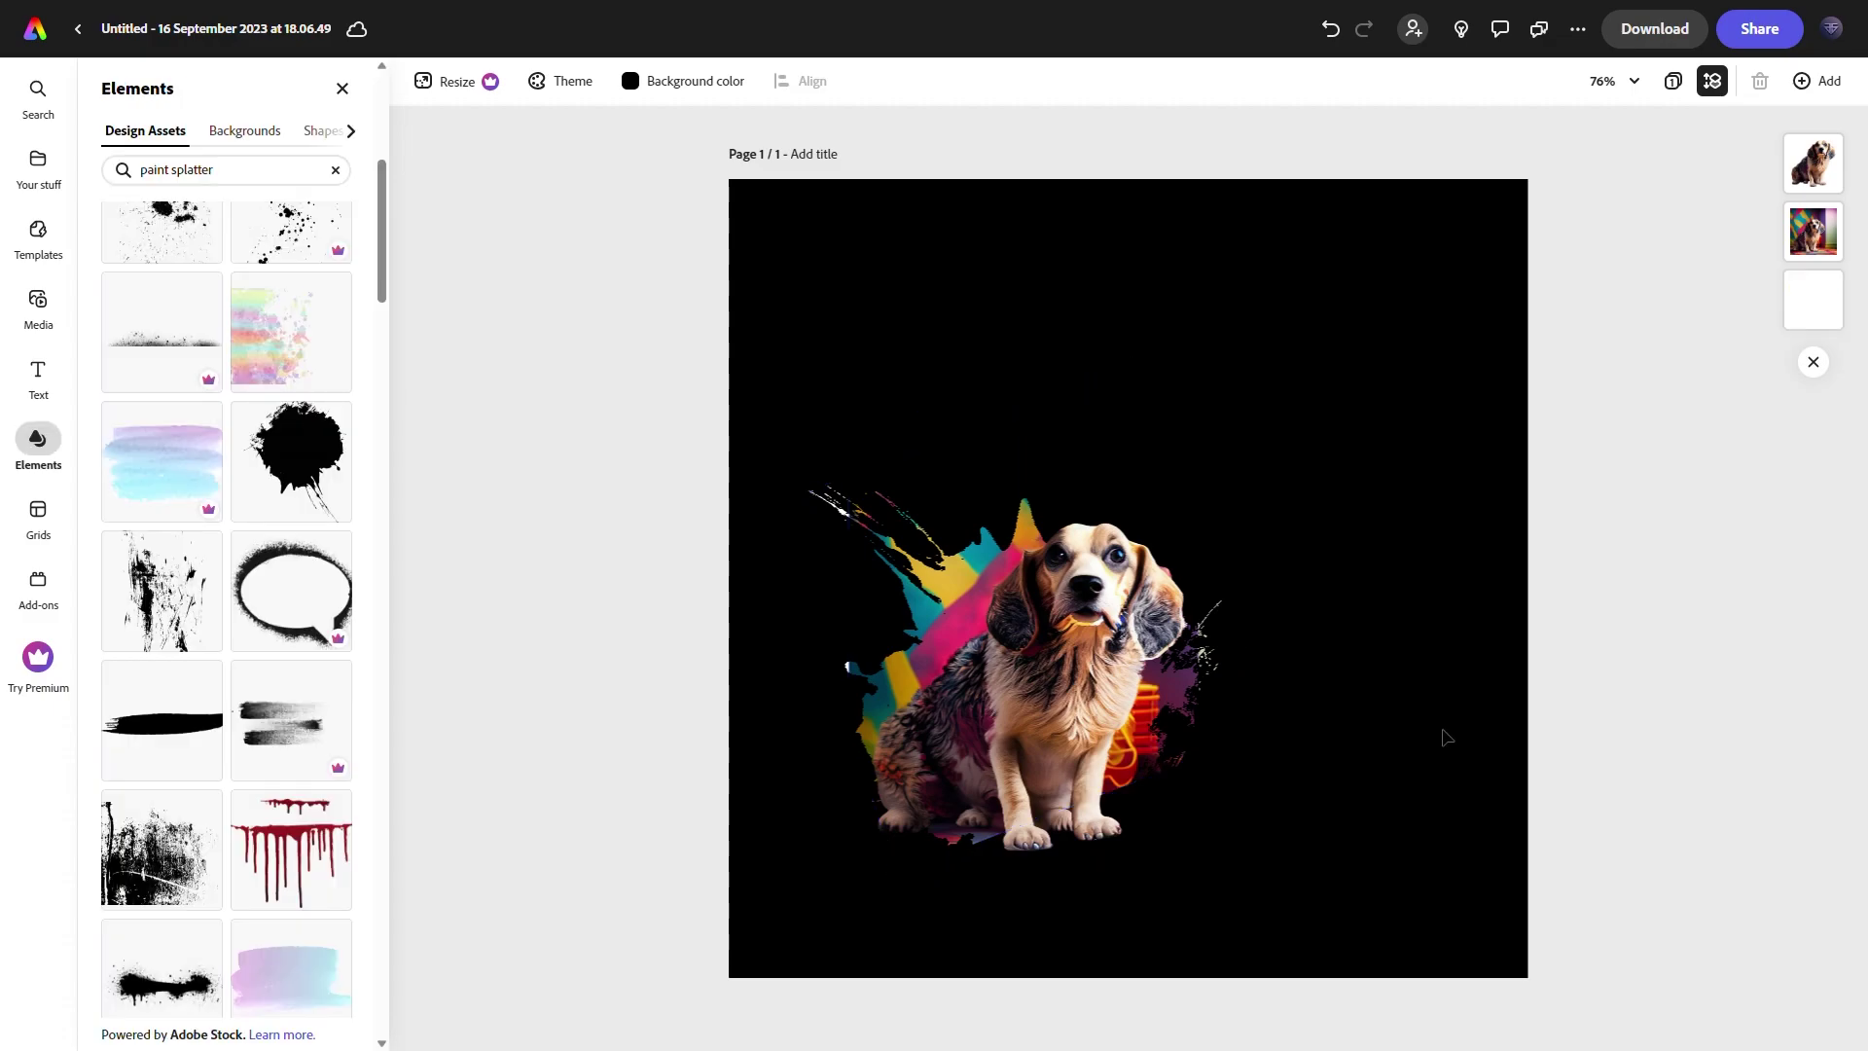
click(1824, 173)
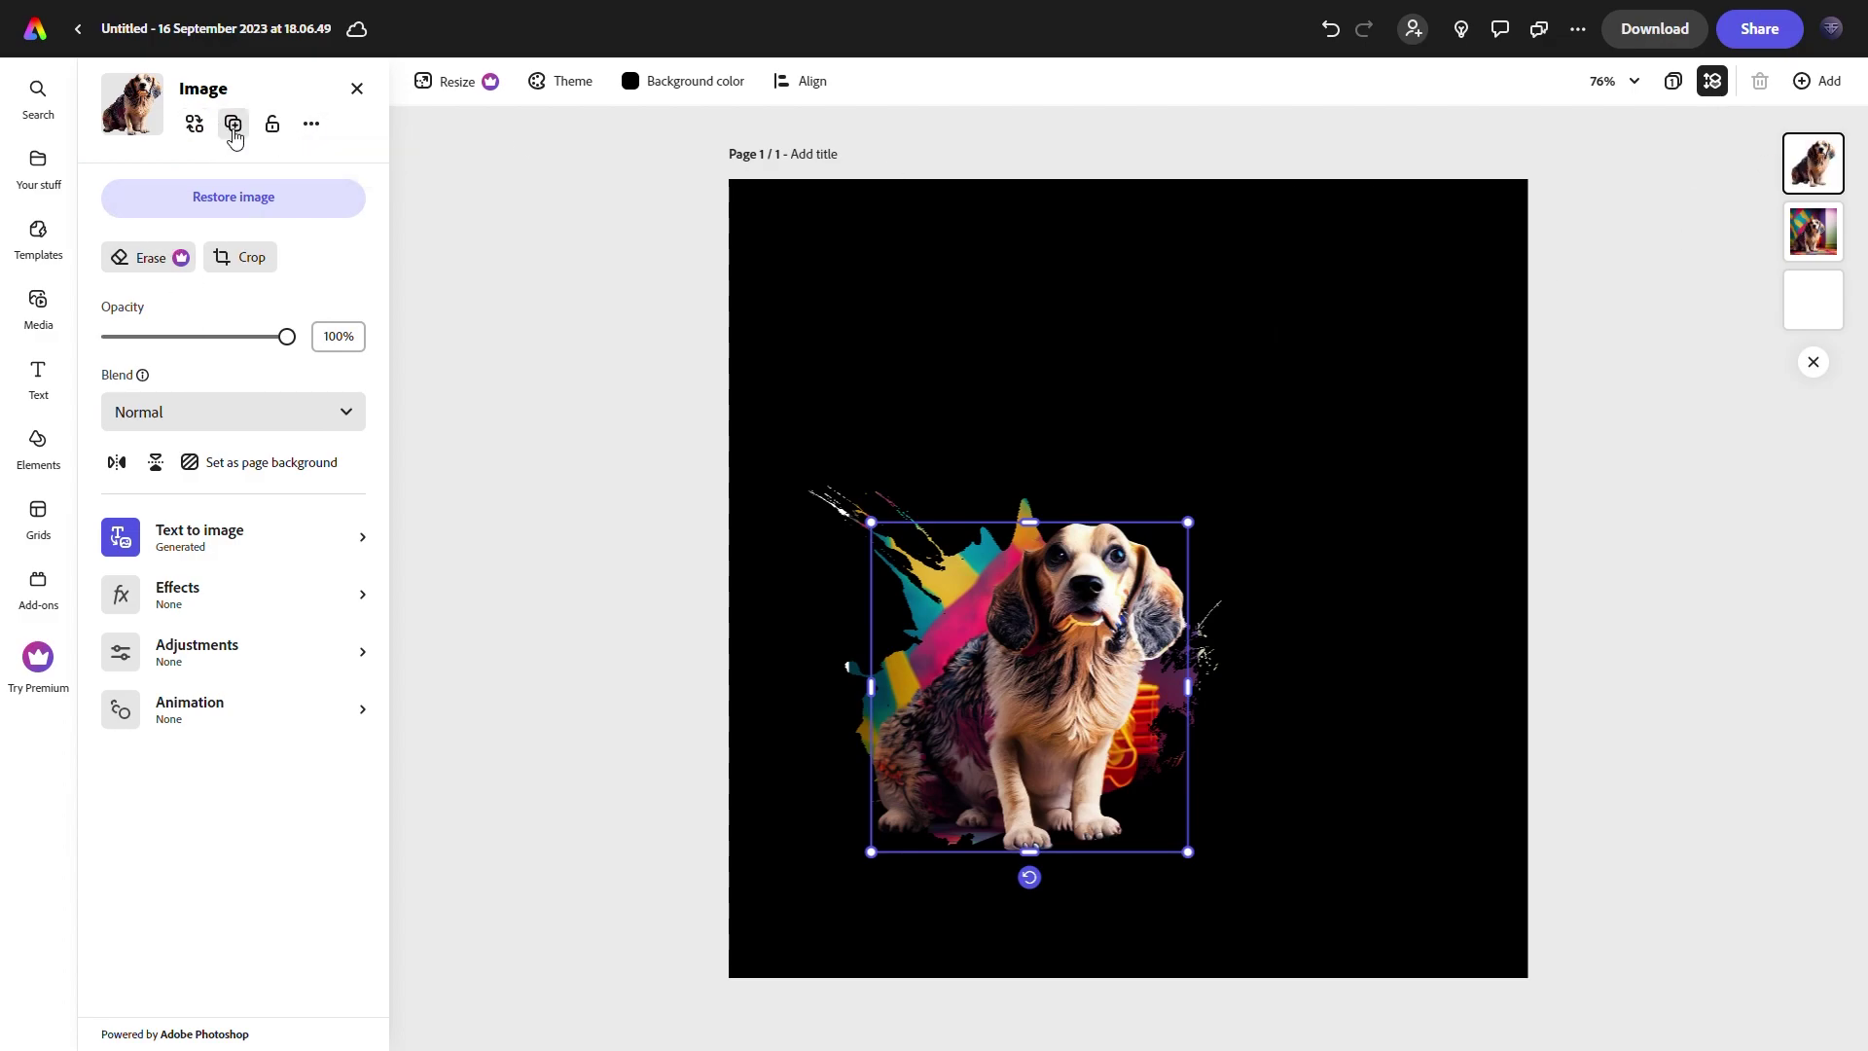
Marquee-select the cut-out dog, splatter and photo, group them with Ctrl+G, and lock the group.
click(429, 354)
drag(551, 487, 1144, 793)
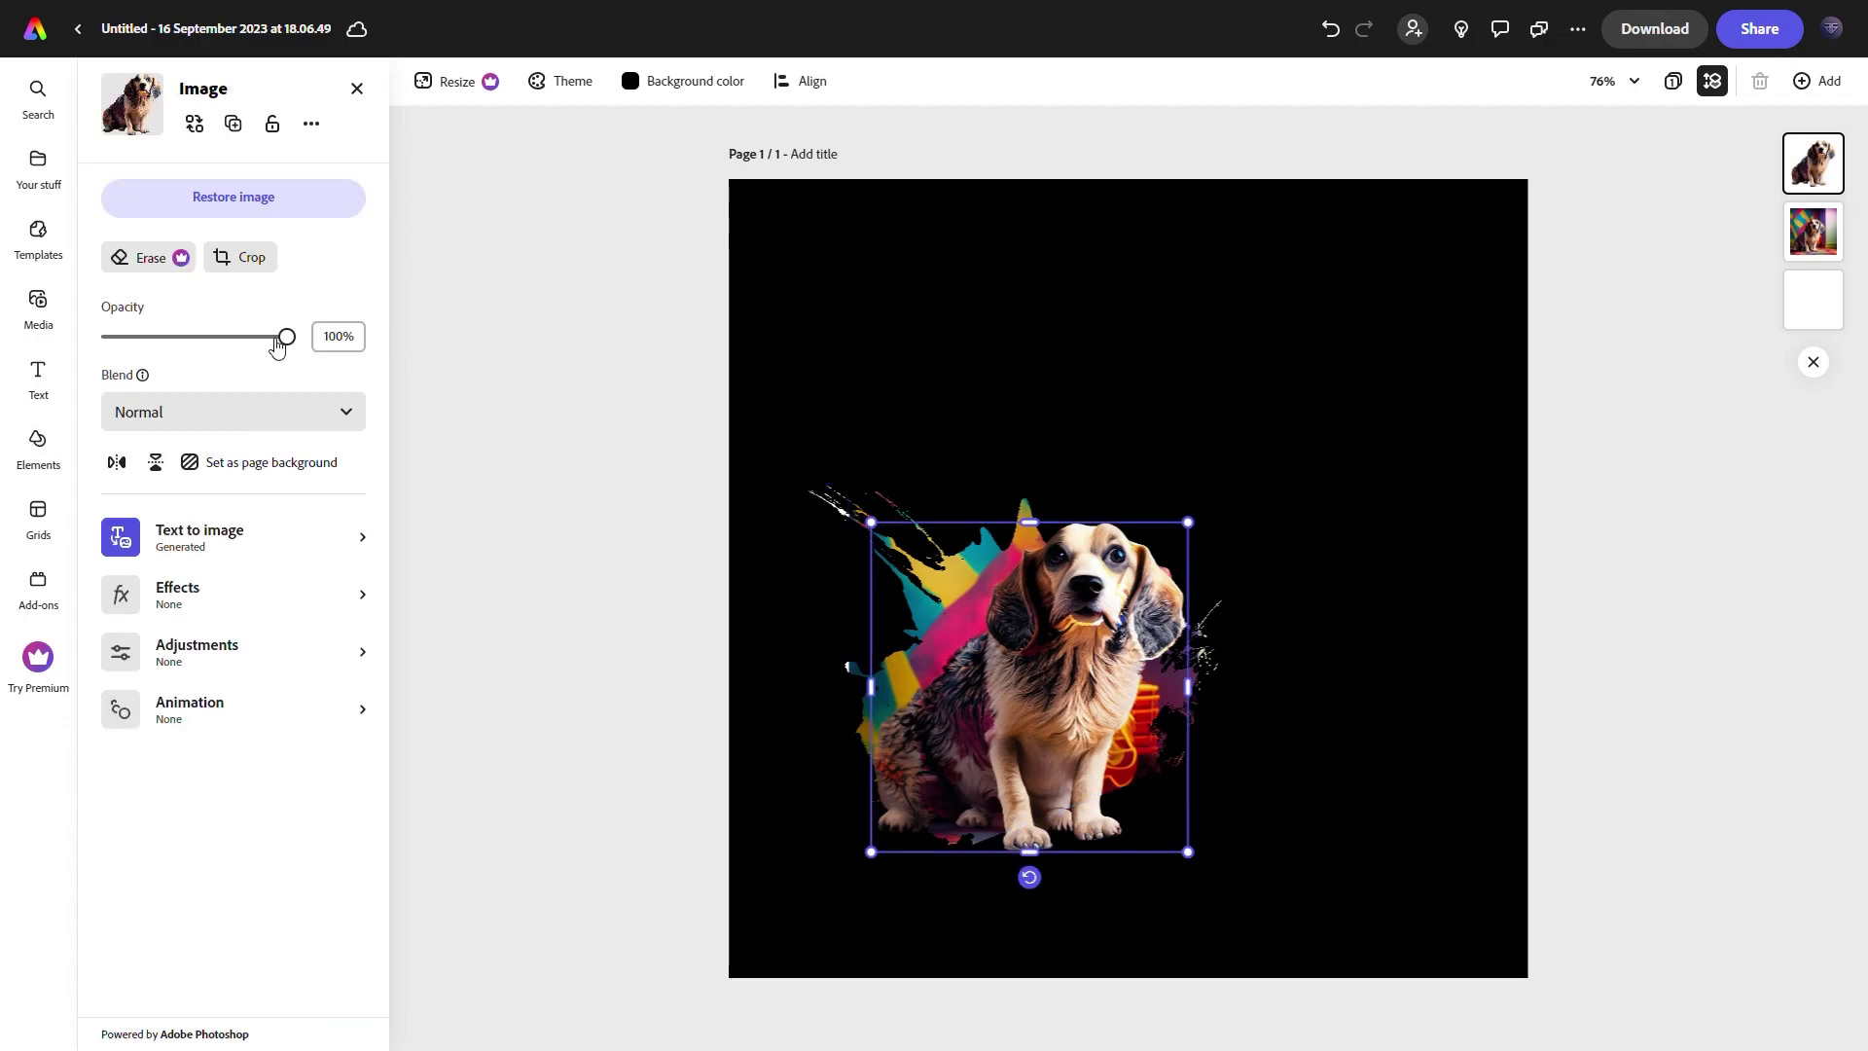
drag(285, 335, 110, 335)
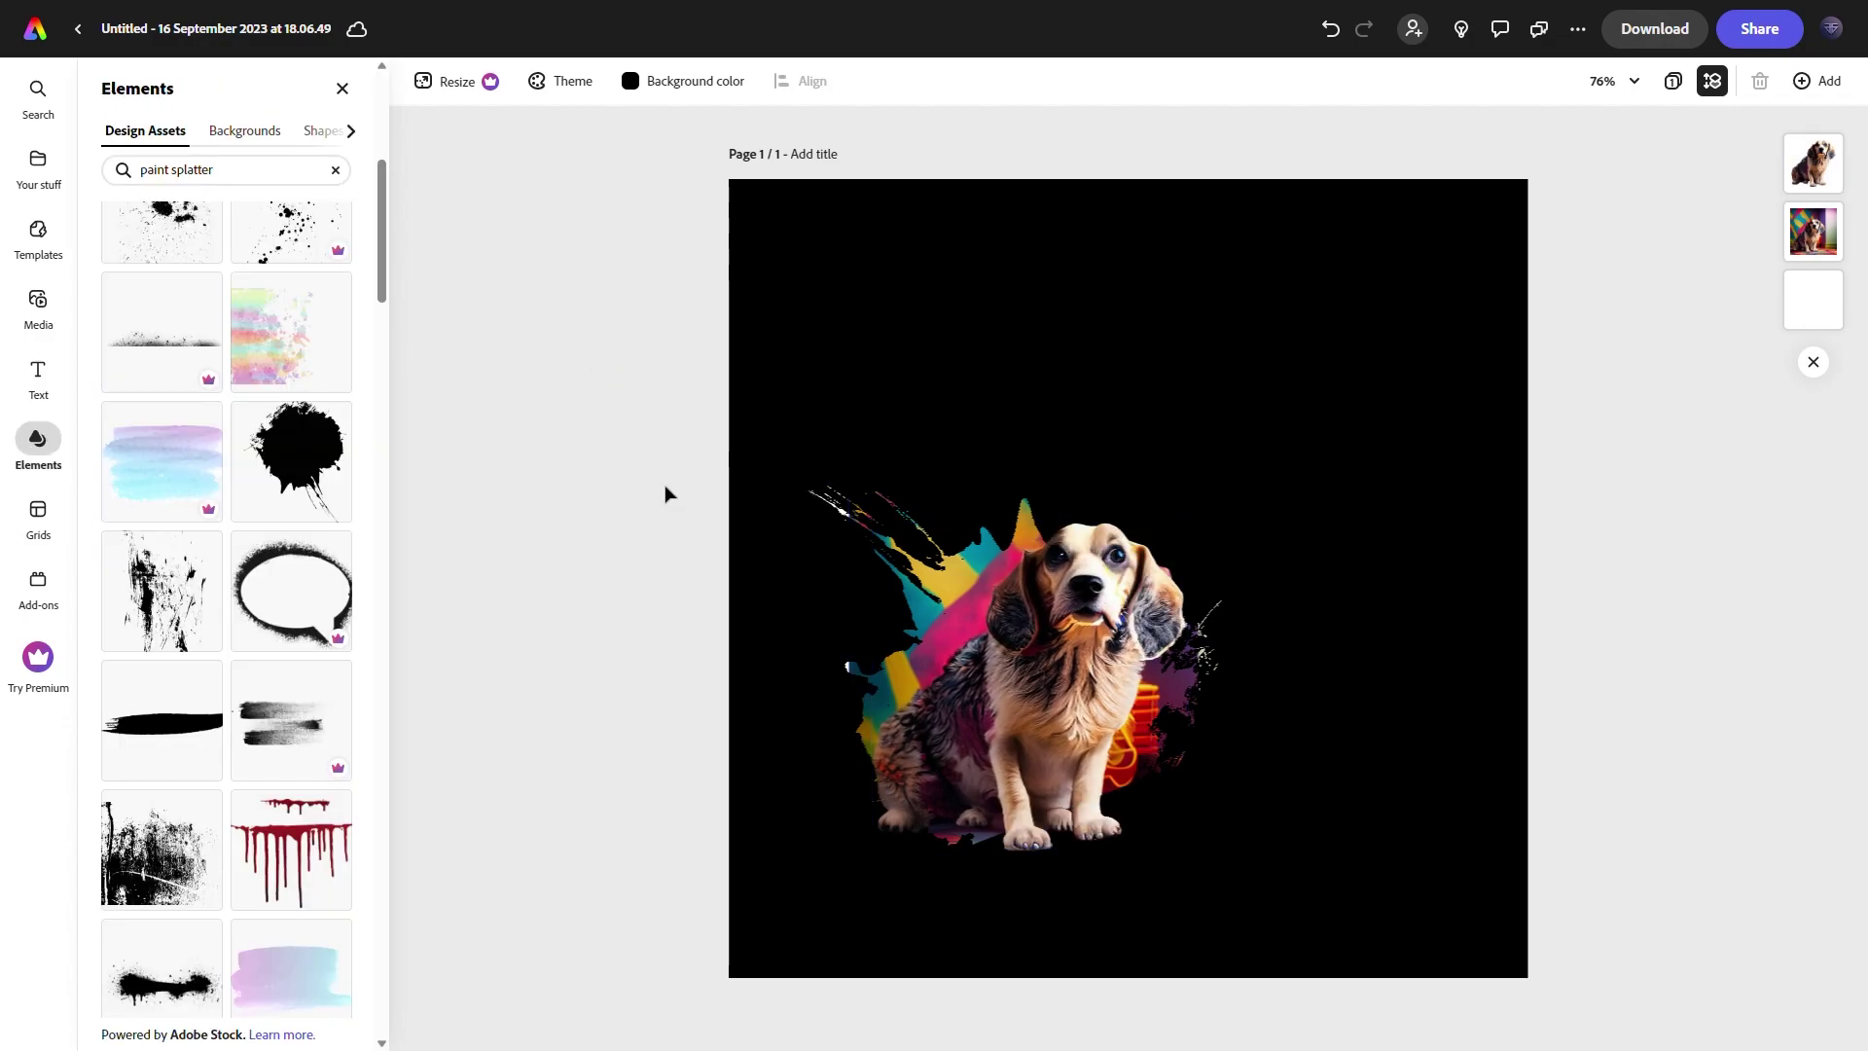
drag(666, 494, 1314, 876)
key(ctrl+g)
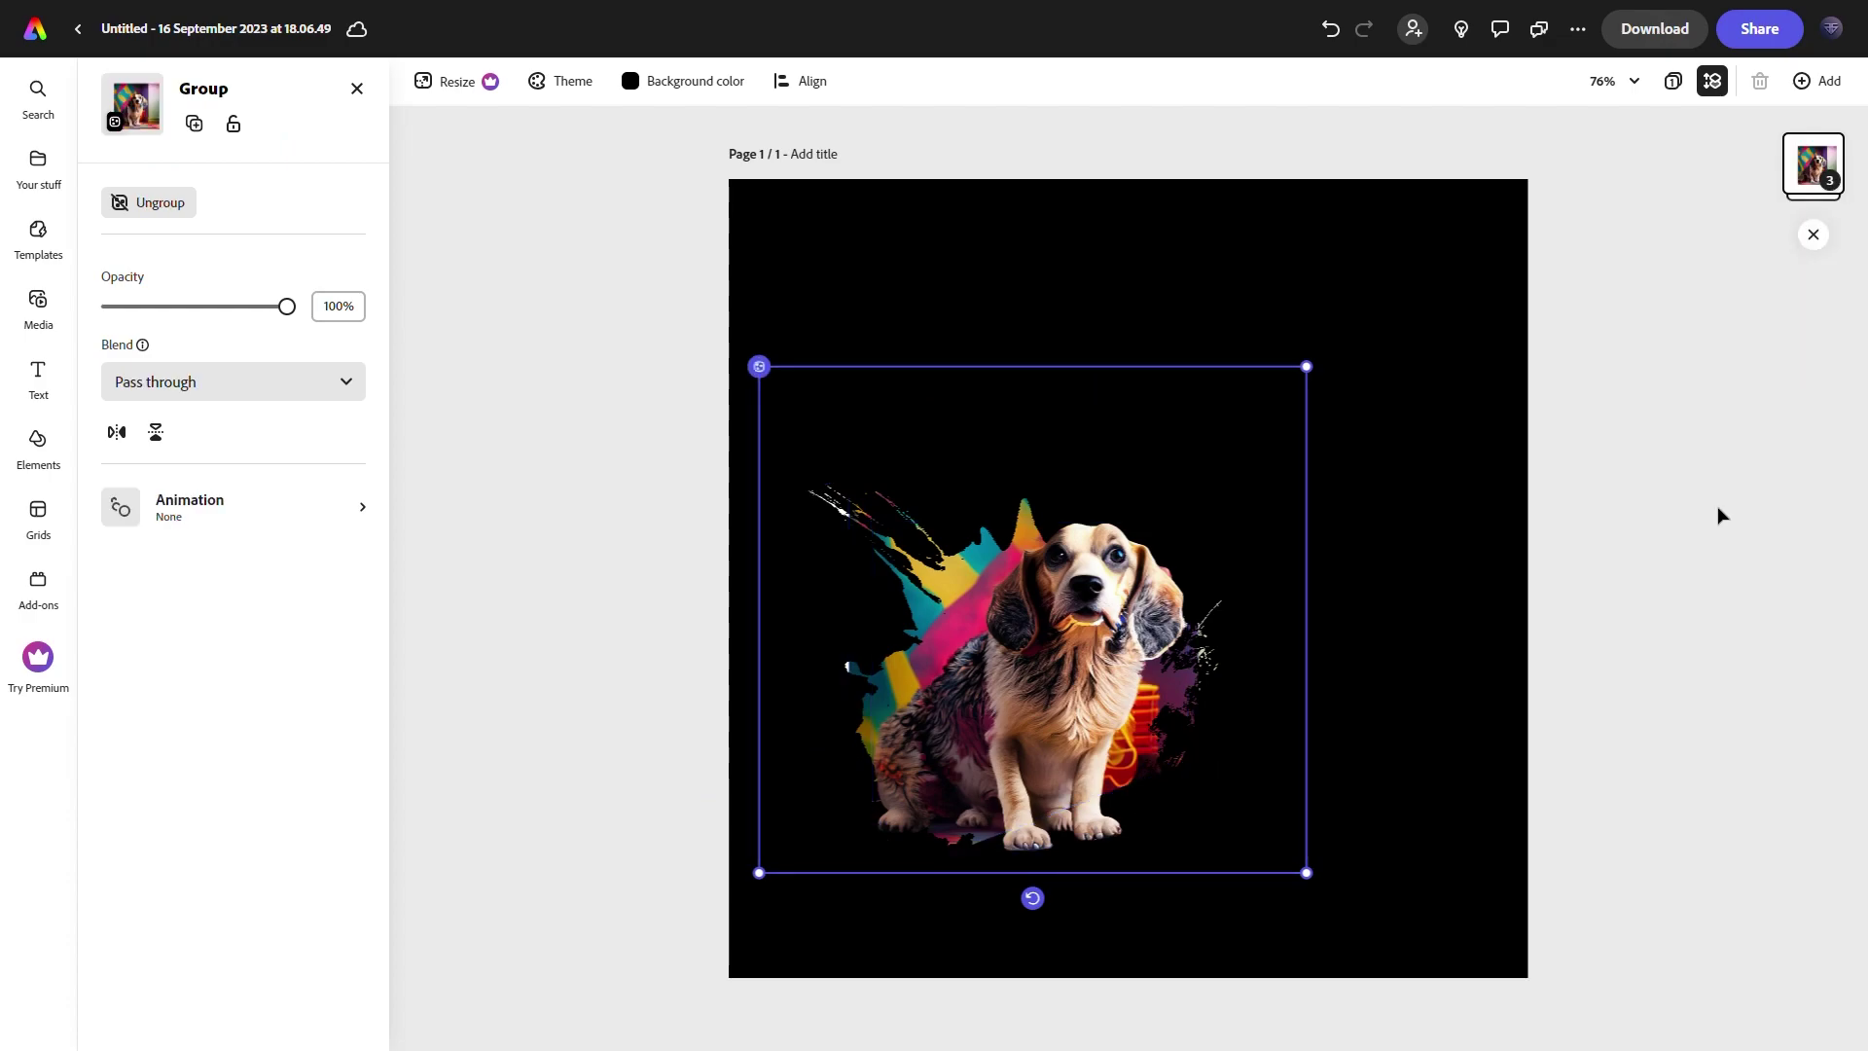
click(233, 125)
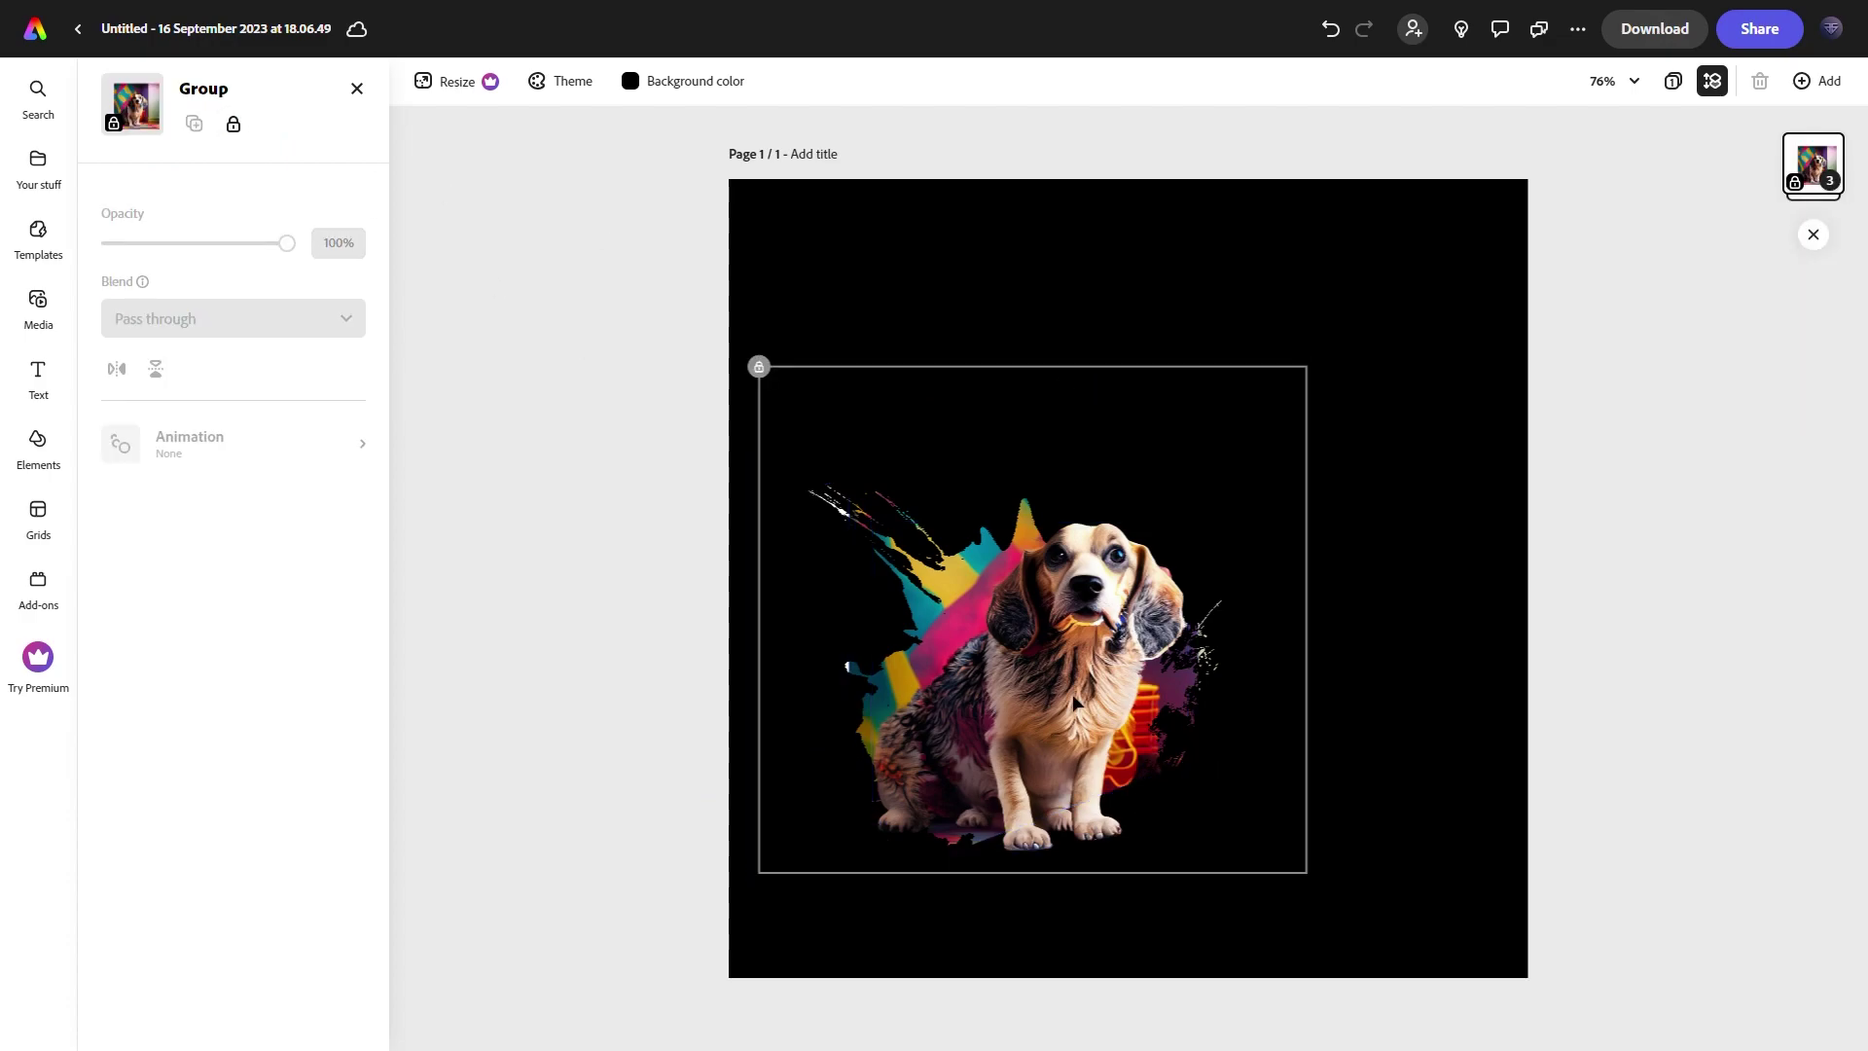
click(1610, 650)
Add a 'Lorem Ipsum' text box, search fonts for 'archivo', and move the text above the dog.
click(37, 370)
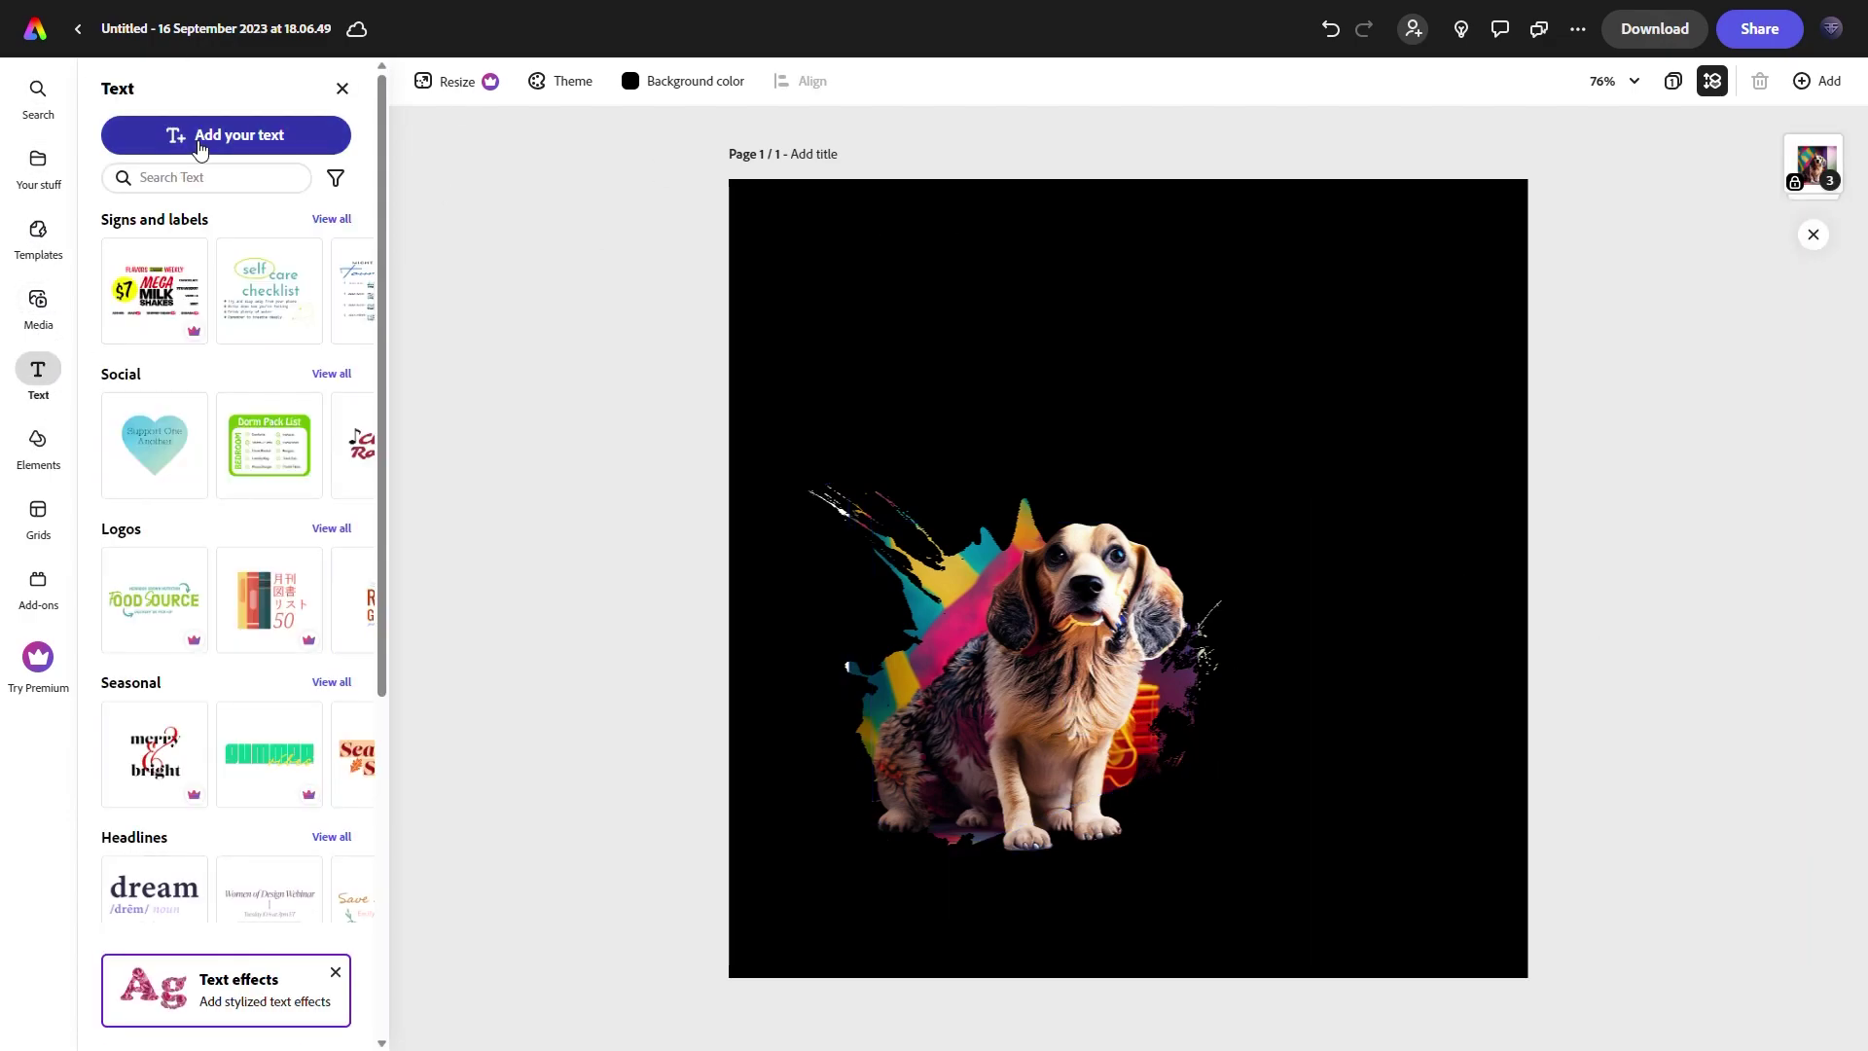
click(225, 133)
text(Lorem Ipsum)
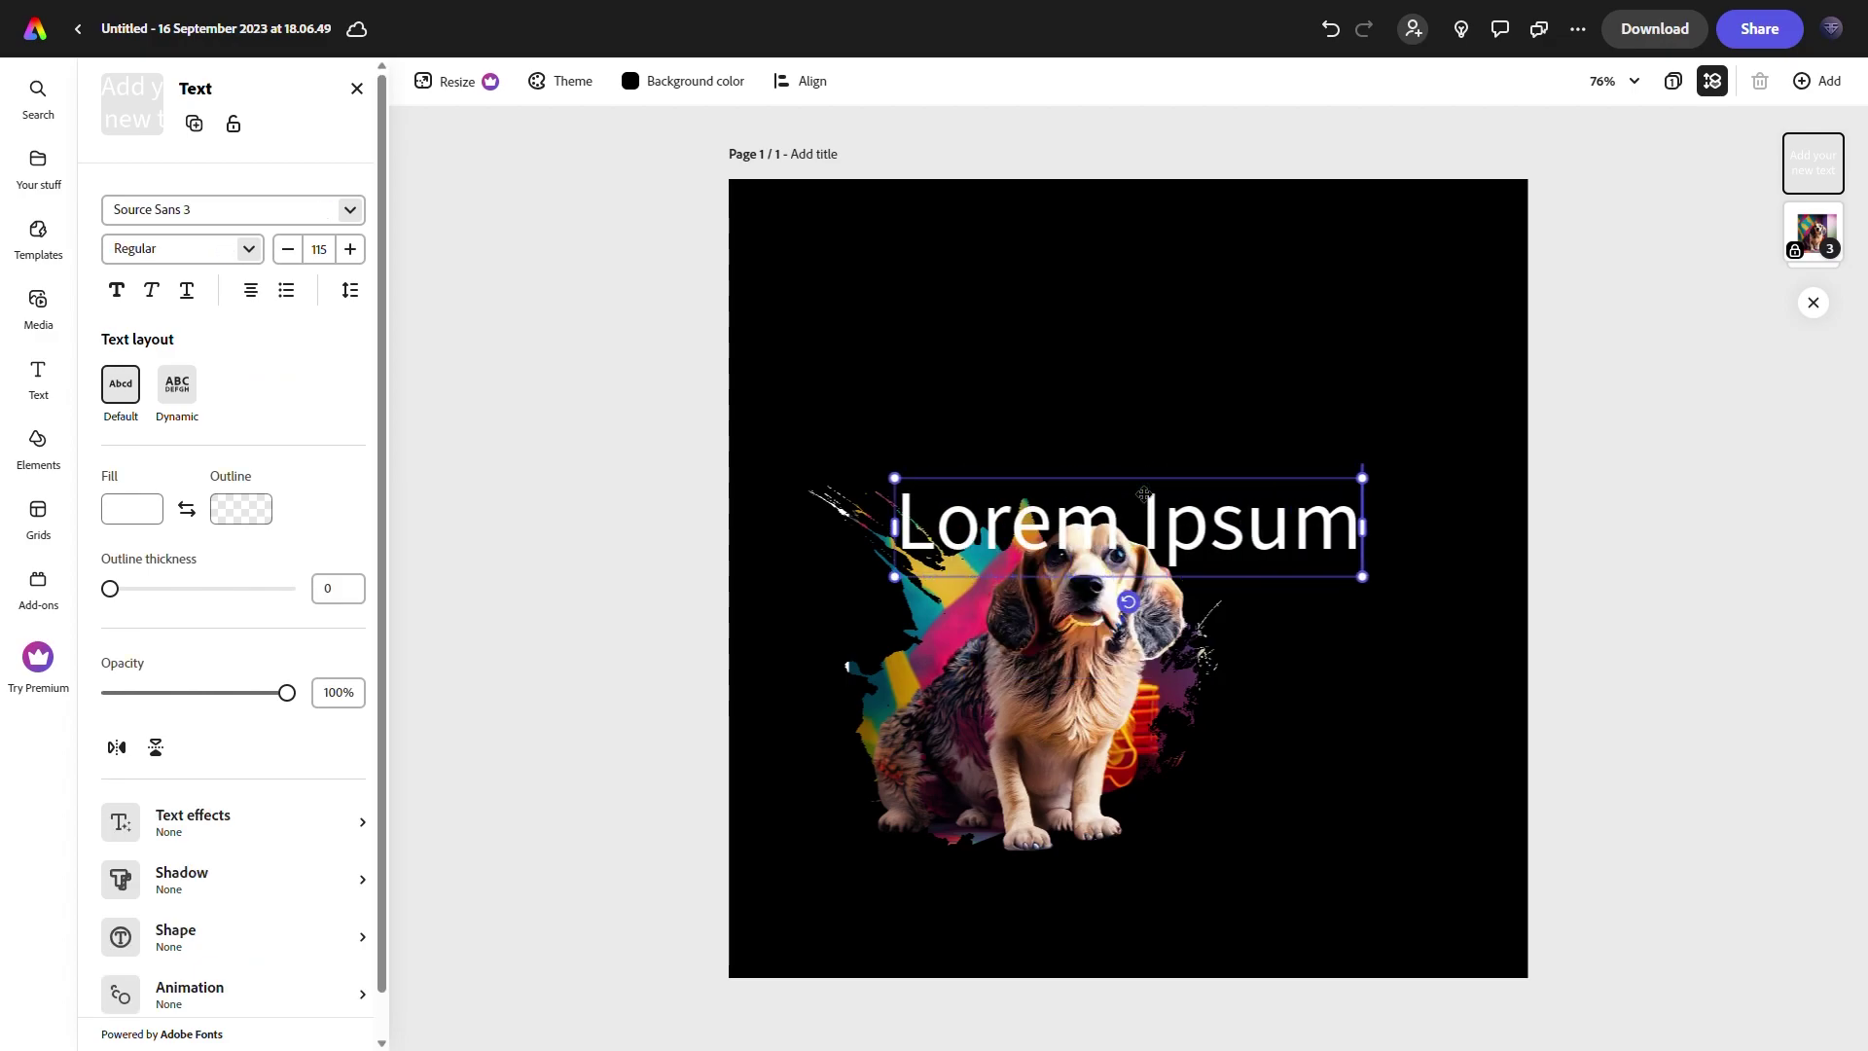
click(349, 210)
text(archivo)
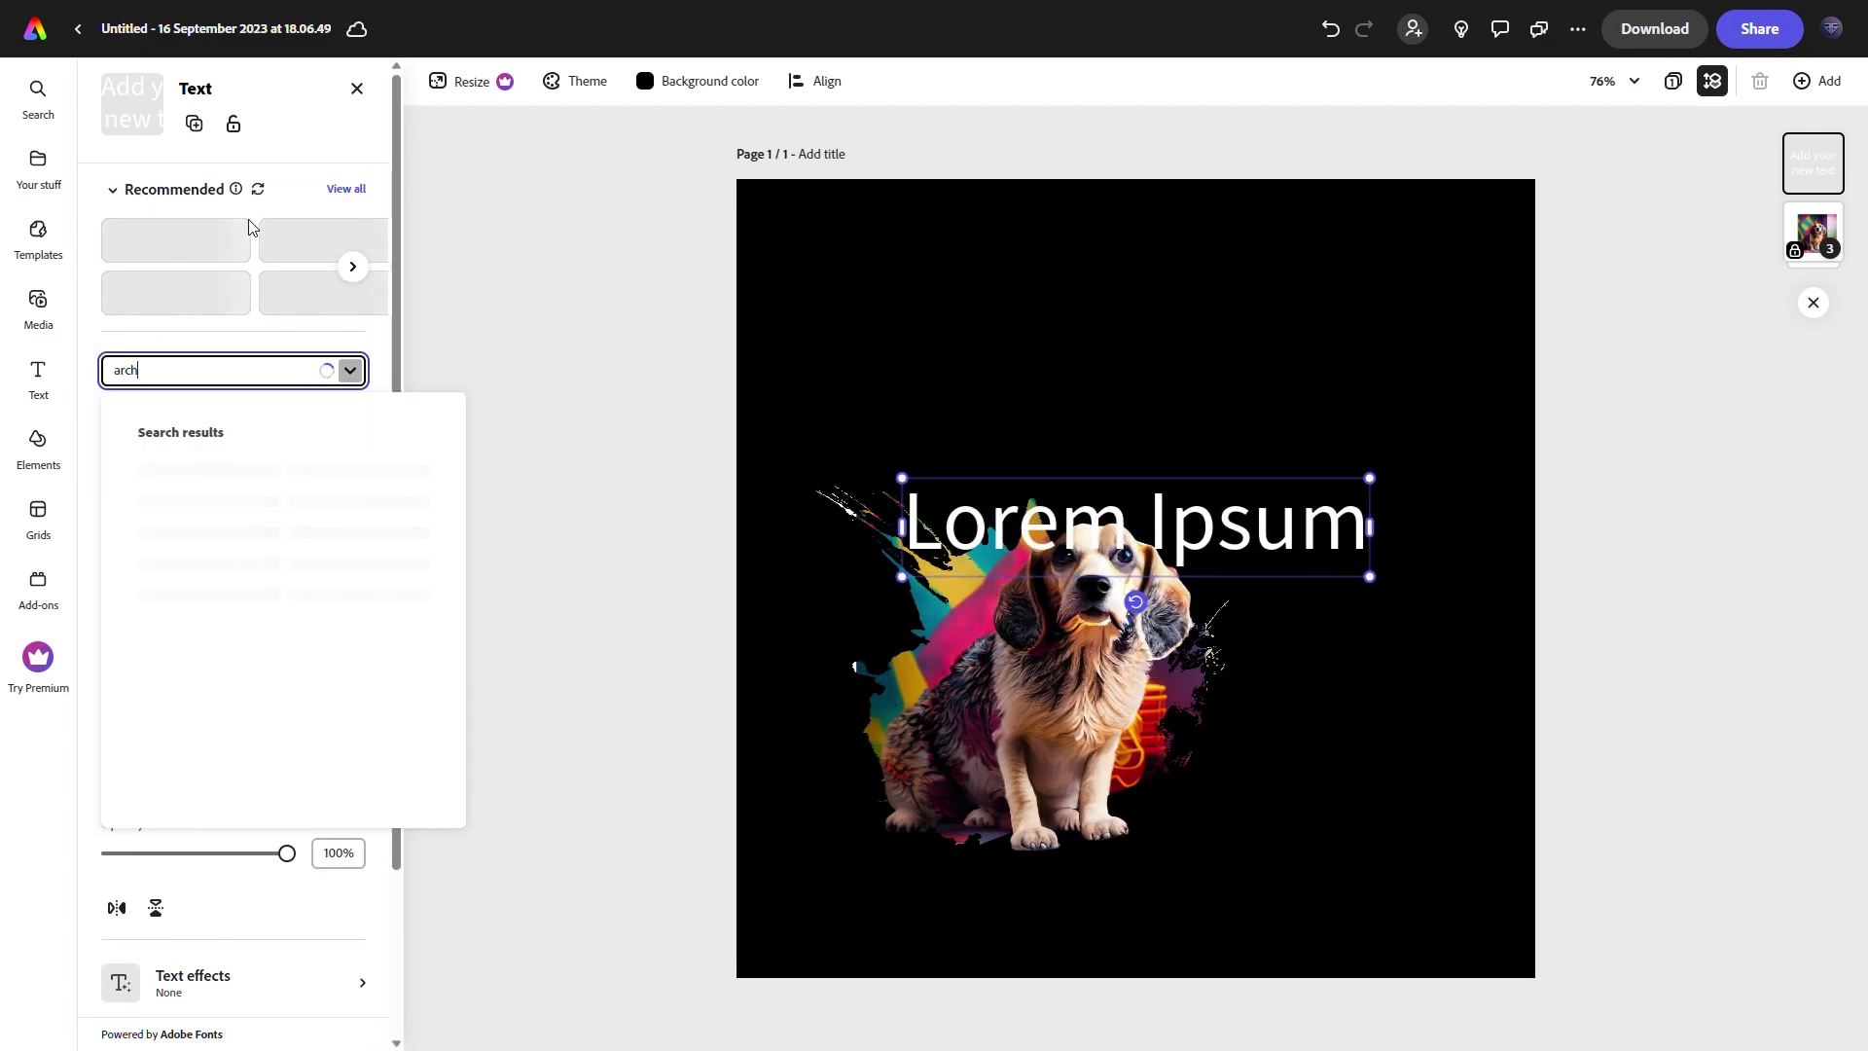
click(450, 367)
click(233, 370)
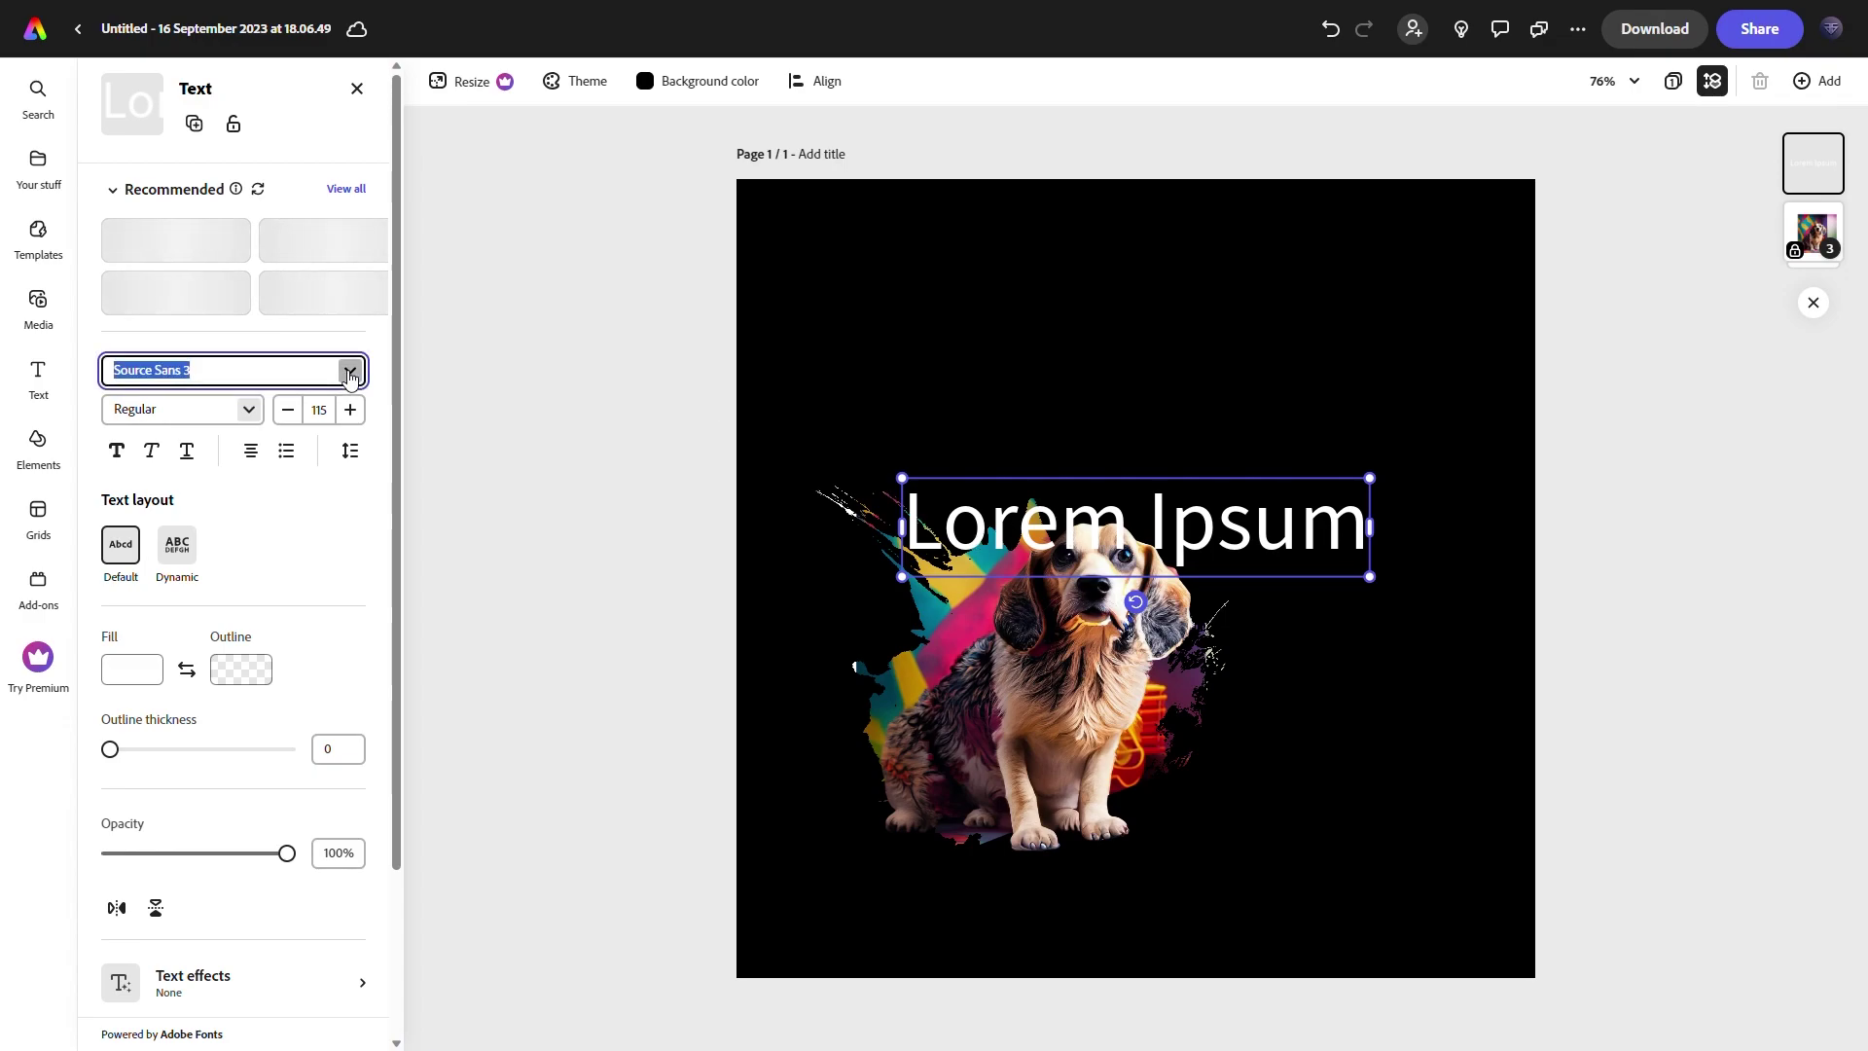
click(476, 300)
drag(1194, 564, 1126, 453)
click(1693, 540)
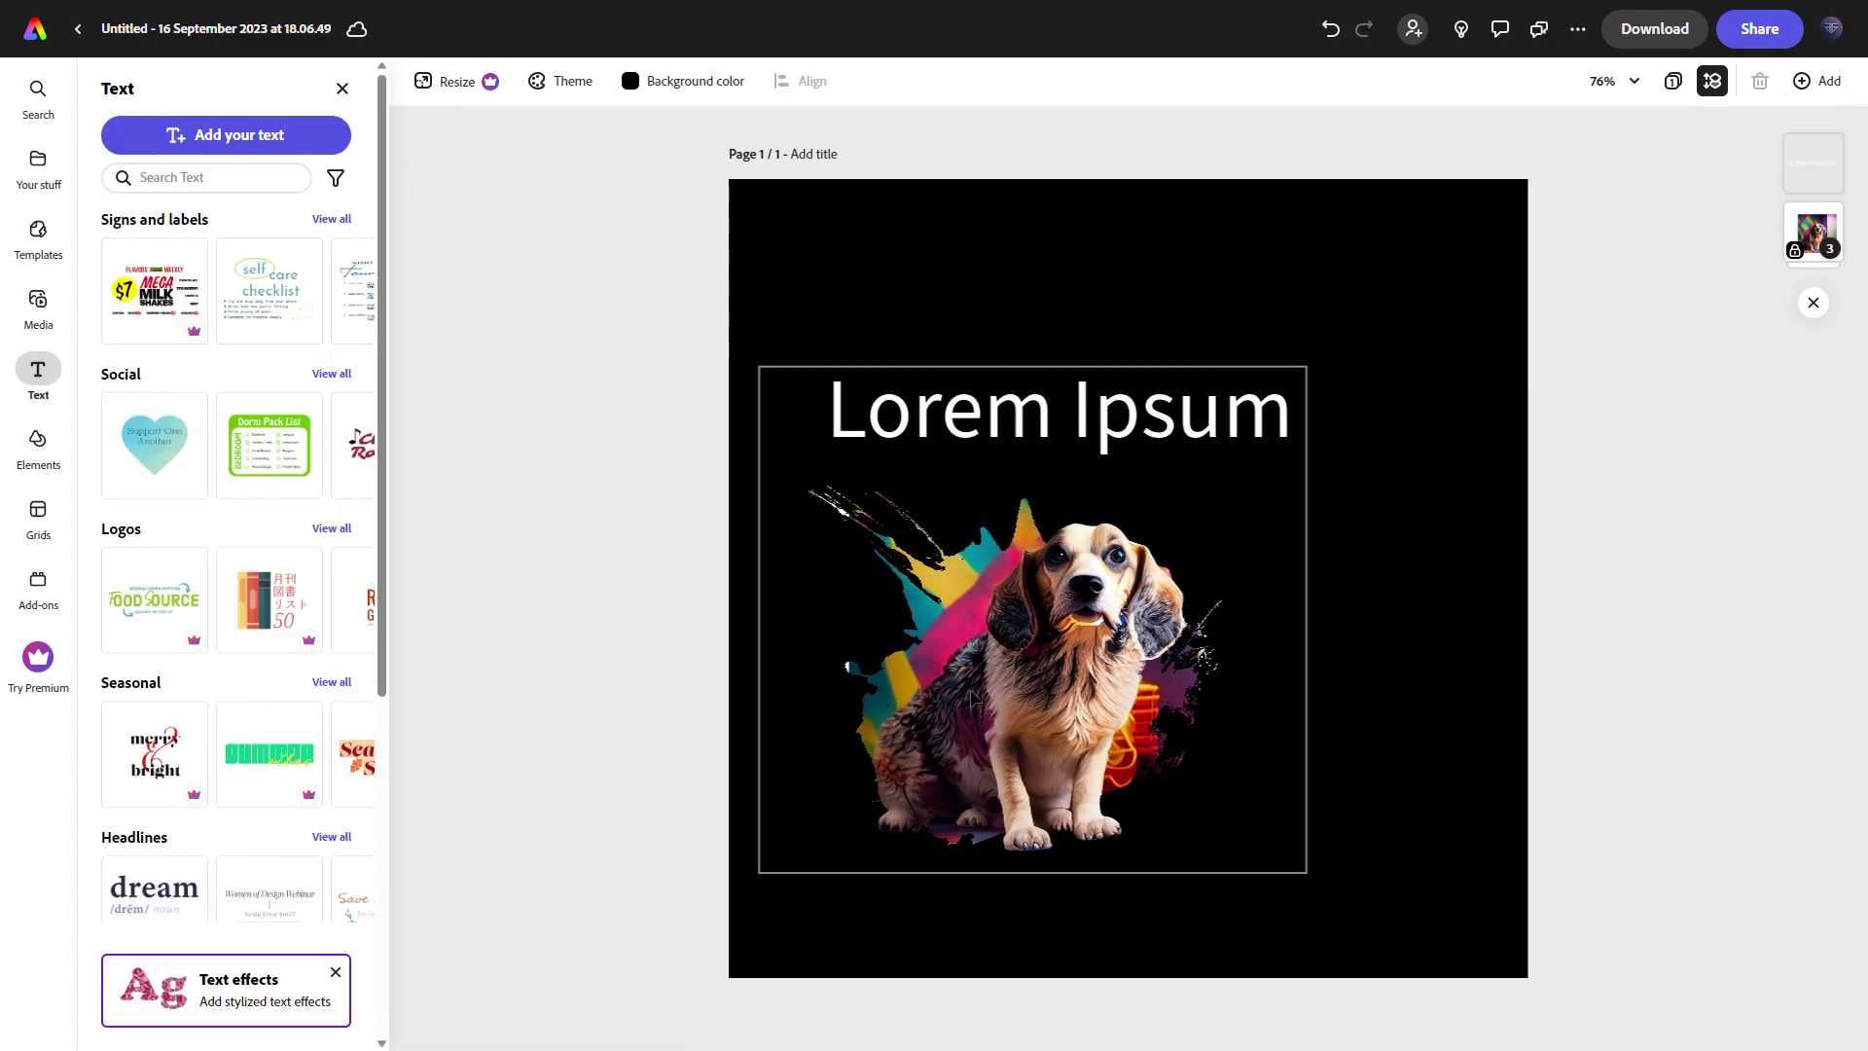